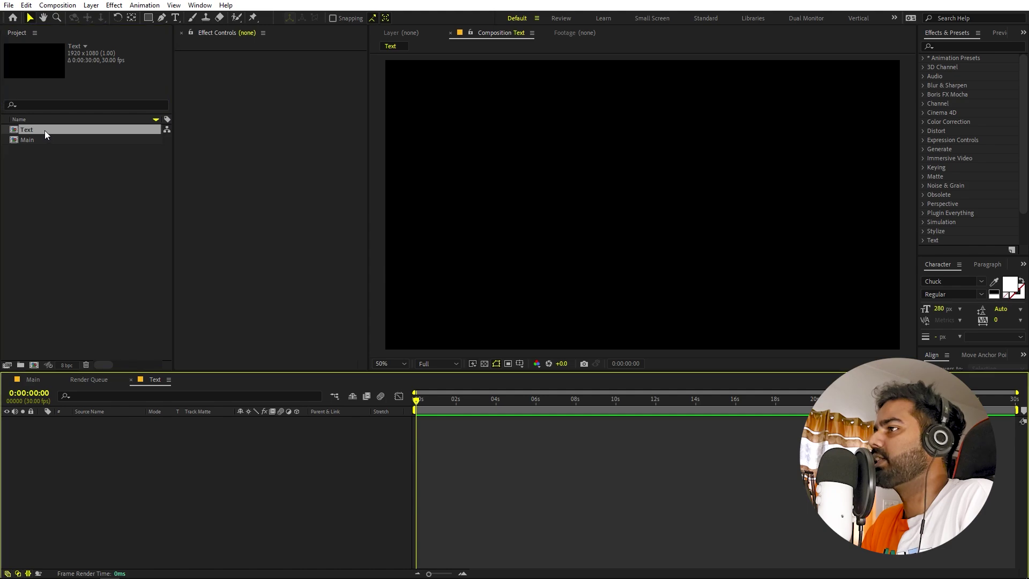
- Create a text layer reading PLAY in the upper part of the Text composition
left_click(175, 18)
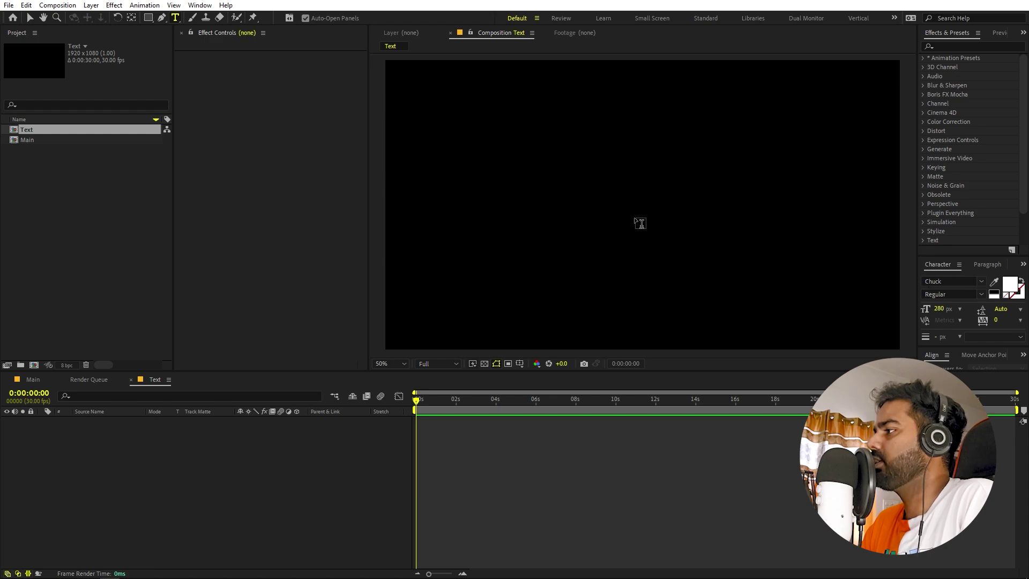
left_click(590, 181)
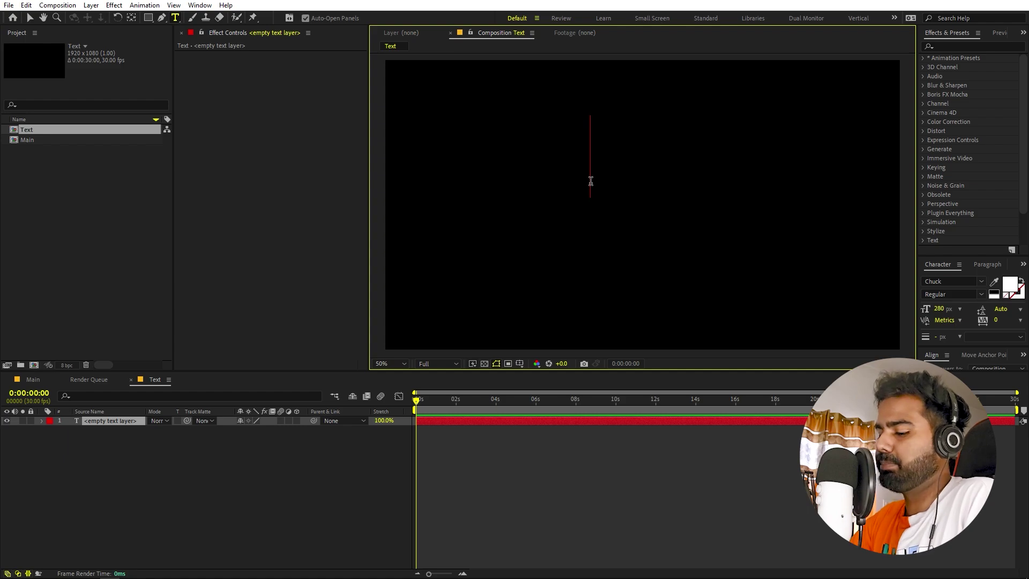
type("PLAY")
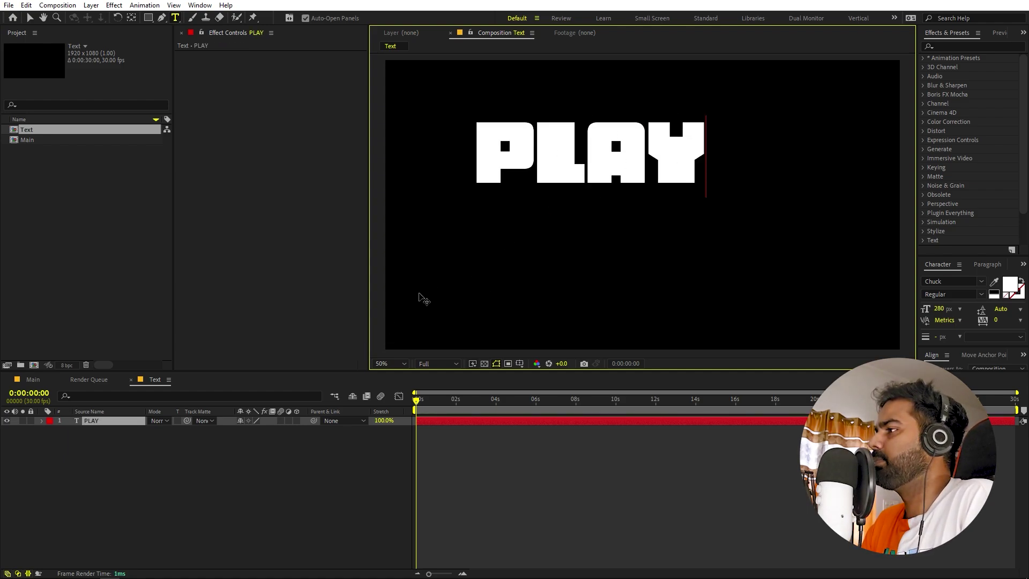
left_click(119, 465)
- Duplicate the PLAY text layer and change the copy's text to FULL
left_click(107, 422)
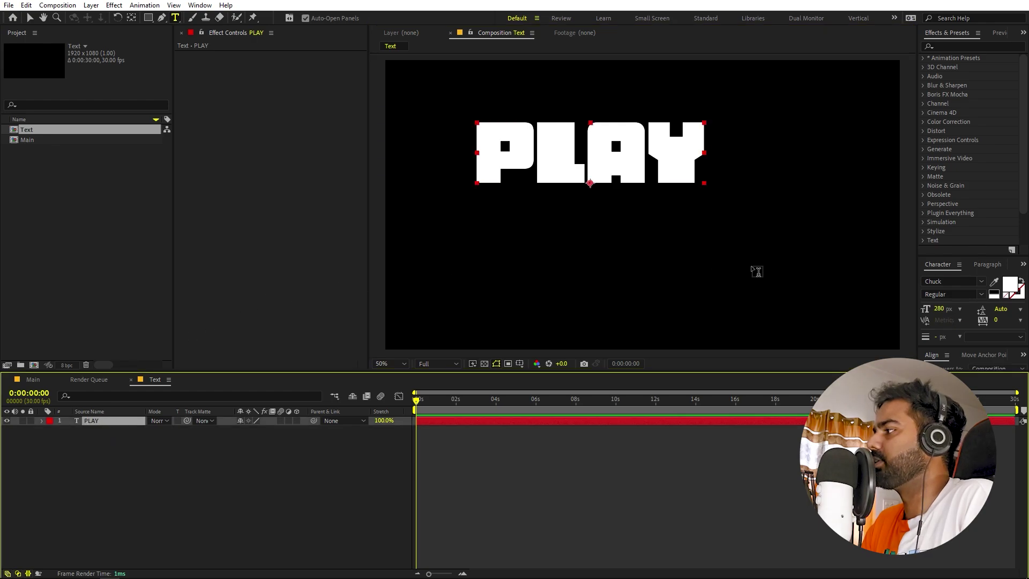
key("ctrl+d")
double_click(107, 423)
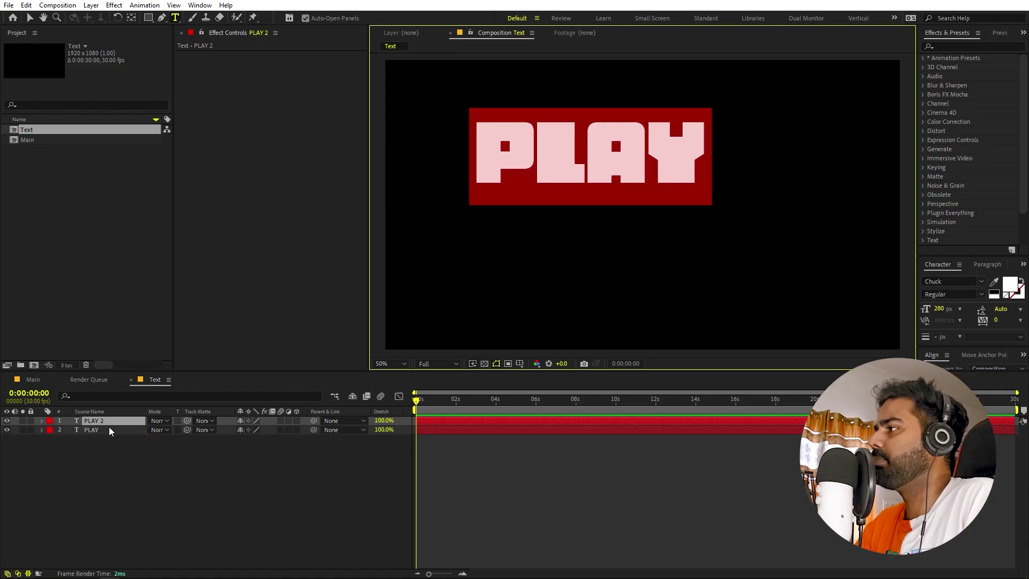
type("FU")
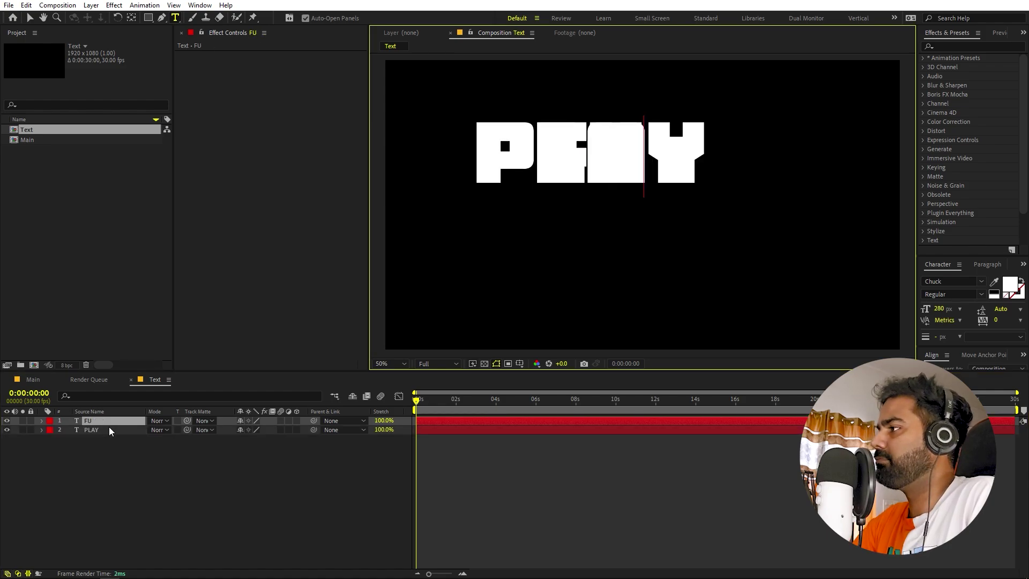
type("LL")
left_click(29, 18)
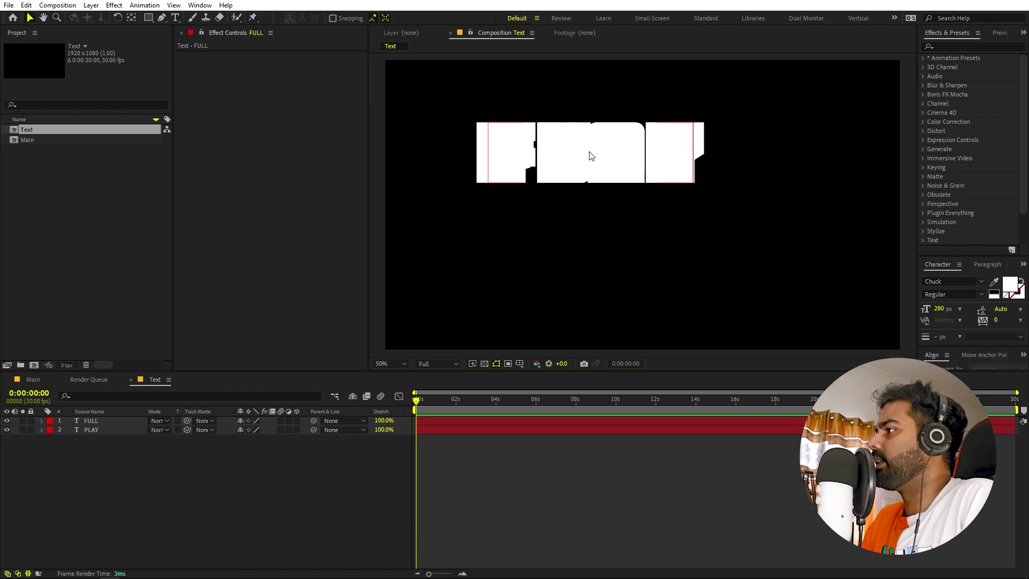
- Align the PLAY and FULL layers to the composition's horizontal and vertical centre
left_click_drag(616, 122, 648, 172)
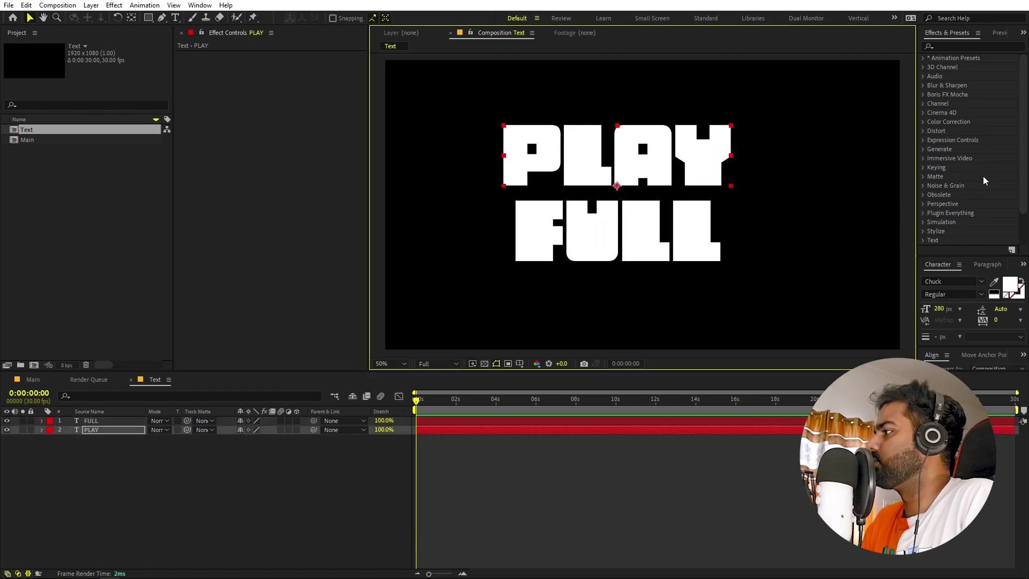
left_click_drag(978, 256, 978, 182)
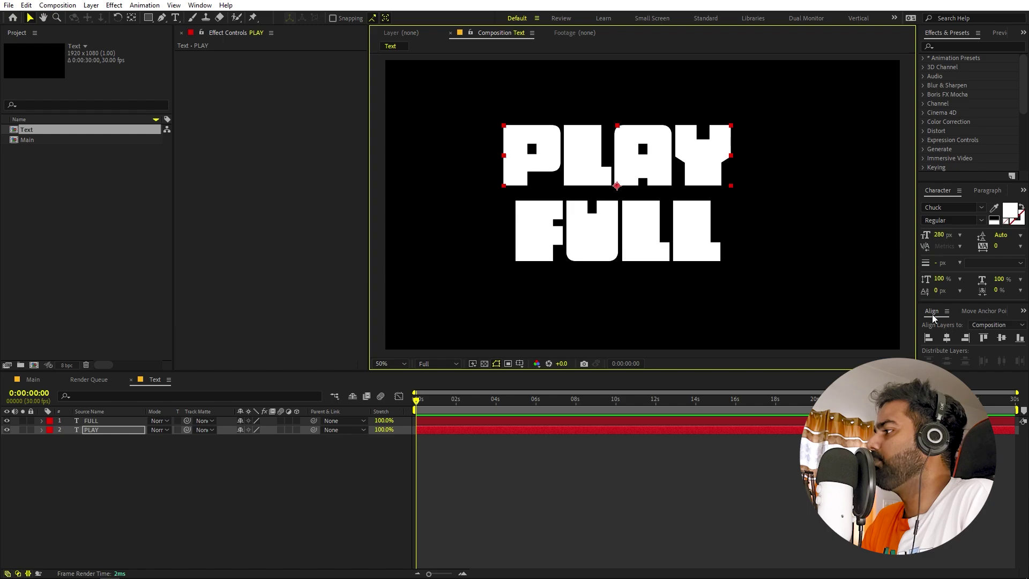
left_click(948, 338)
left_click(1001, 338)
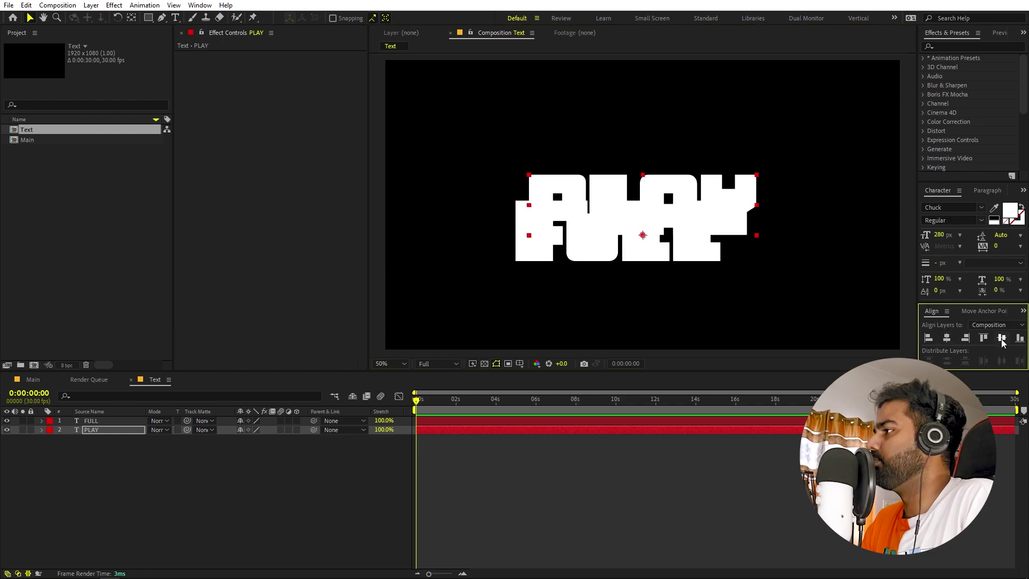
left_click(105, 421)
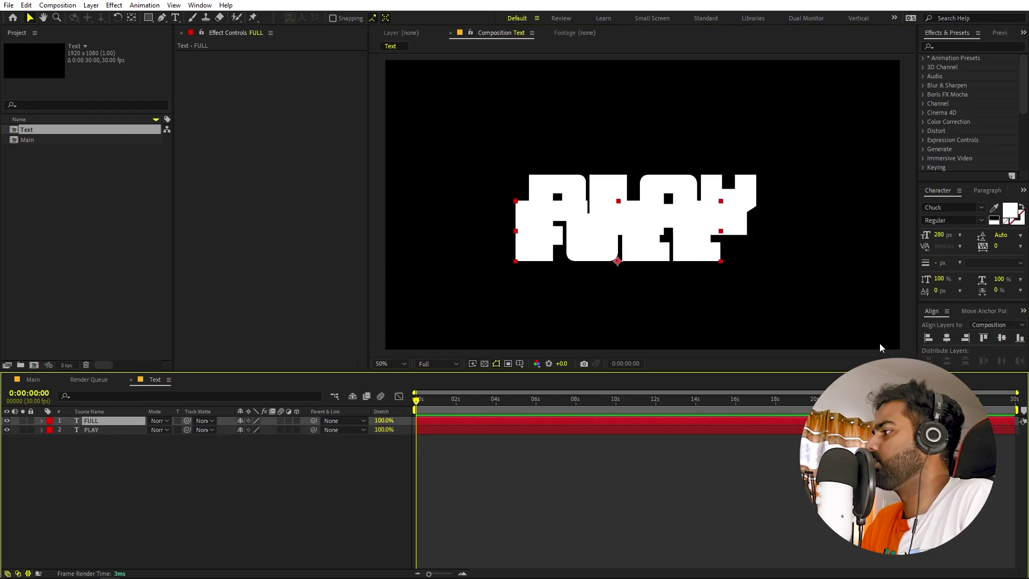
left_click(948, 339)
left_click(1002, 338)
left_click(658, 499)
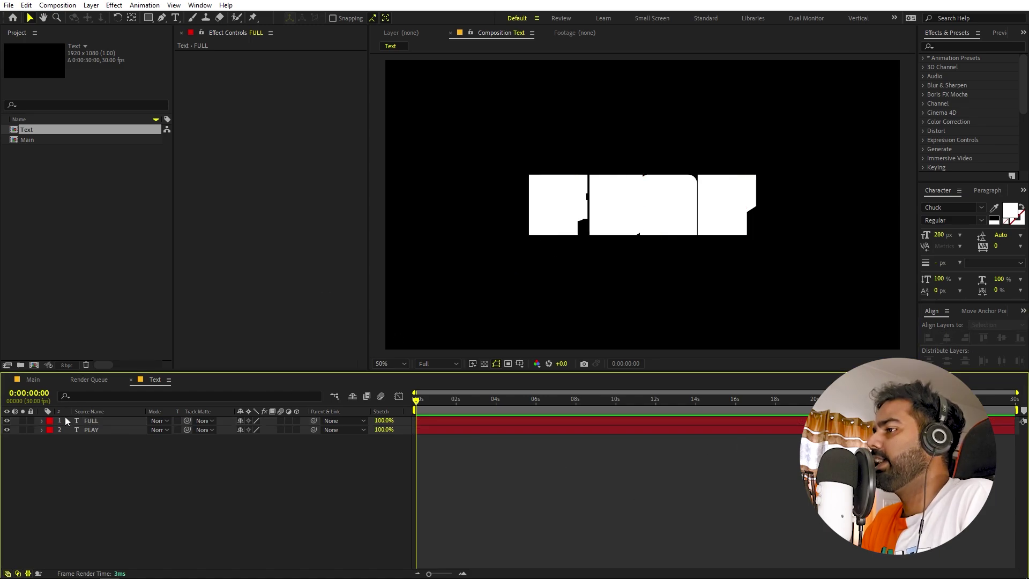
- Nudge the PLAY layer straight up by about 100 px from the composition centre
left_click(98, 433)
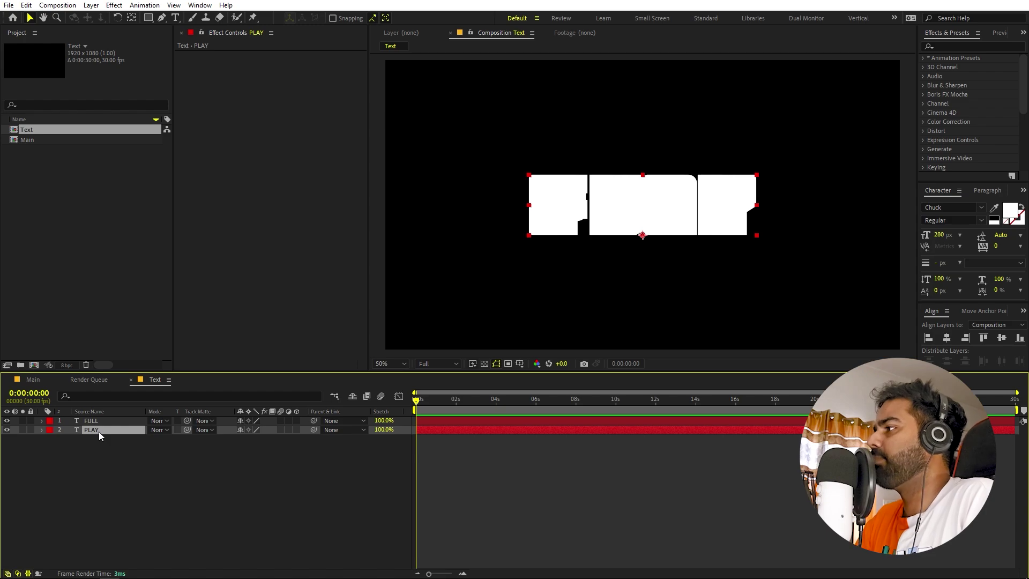
key("shift+Up")
key("shift+Up")
key("shift+Up")
key("shift+Up")
key("shift+Up")
key("shift+Up")
key("shift+Up")
key("shift+Up")
key("shift+Up")
key("shift+Up")
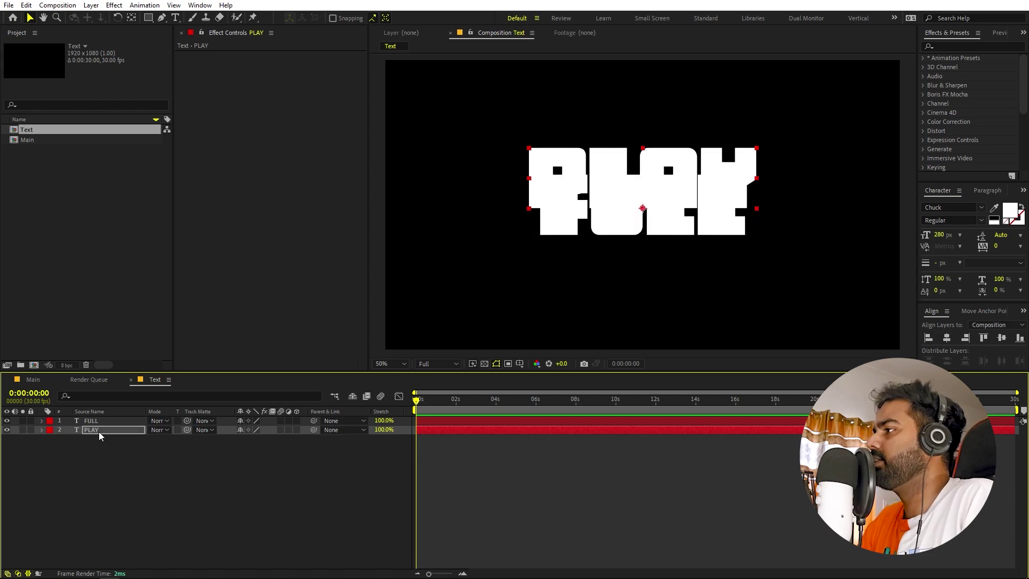
- Nudge the FULL layer straight down by about 100 px from the composition centre
left_click(99, 423)
key("shift+Down")
key("shift+Down")
key("shift+Down")
key("shift+Down")
key("shift+Down")
key("shift+Down")
key("shift+Down")
key("shift+Down")
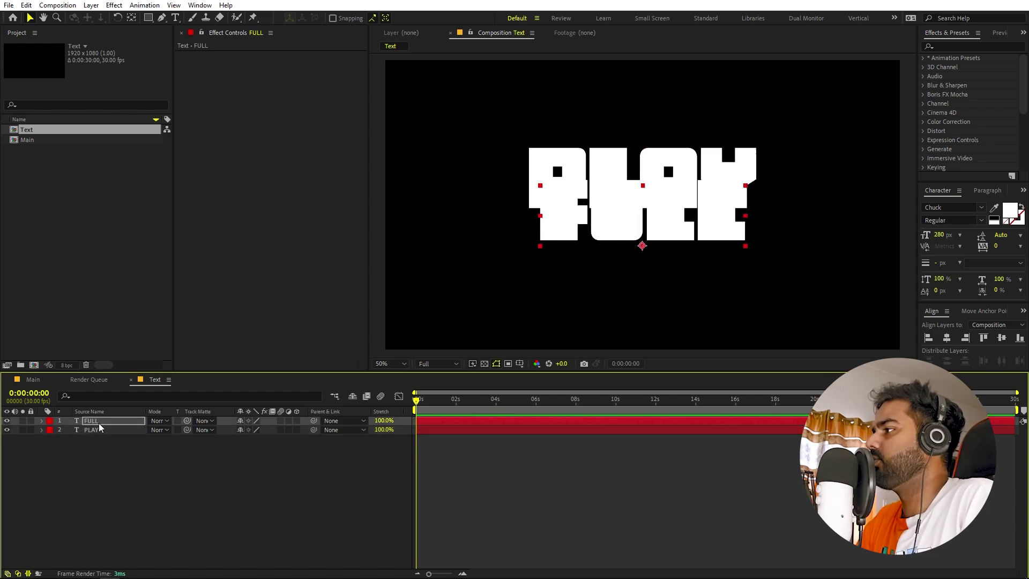
- Raise PLAY and lower FULL by about 20 px more each, leaving a narrow gap between the stacked words
left_click(102, 431)
key("shift+Up")
key("shift+Up")
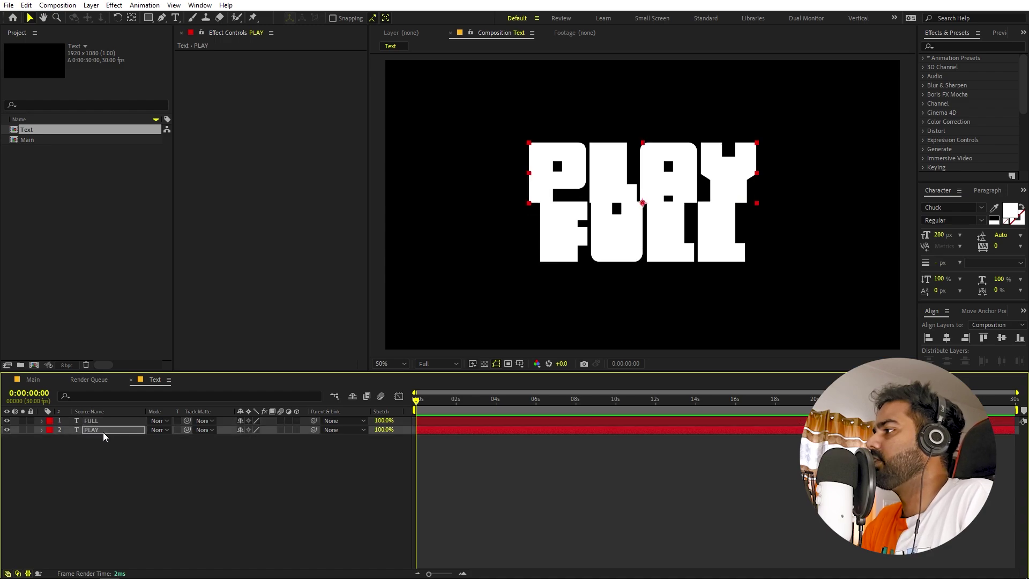
left_click(107, 422)
key("shift+Down")
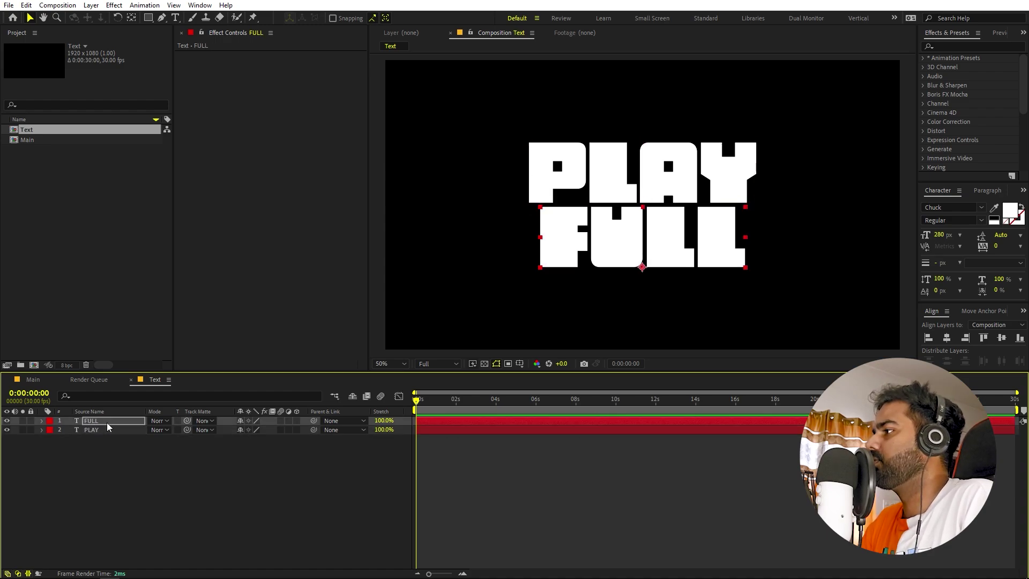
left_click(674, 493)
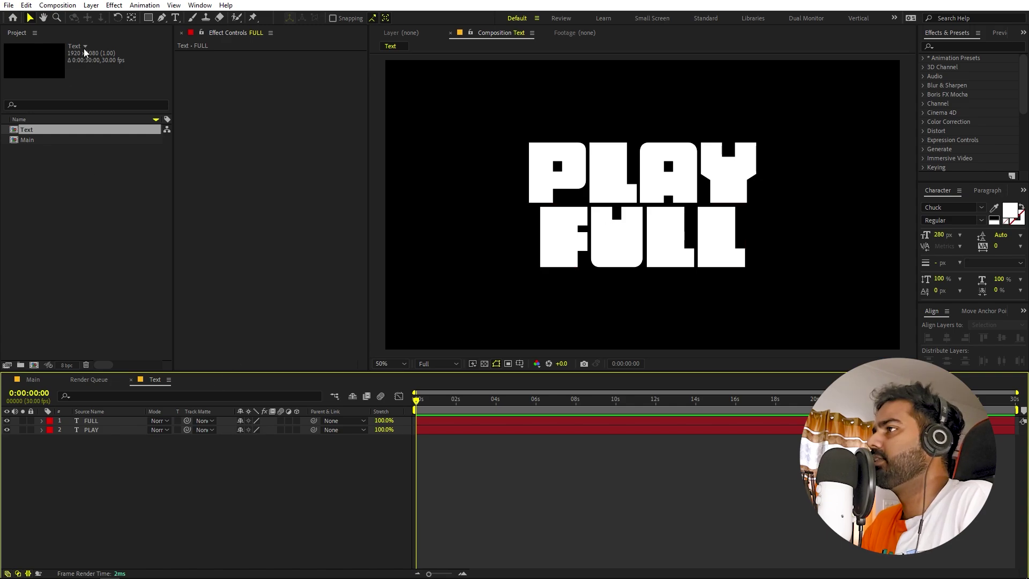
- Add a null object to the composition and parent both the FULL and PLAY layers to it
right_click(164, 502)
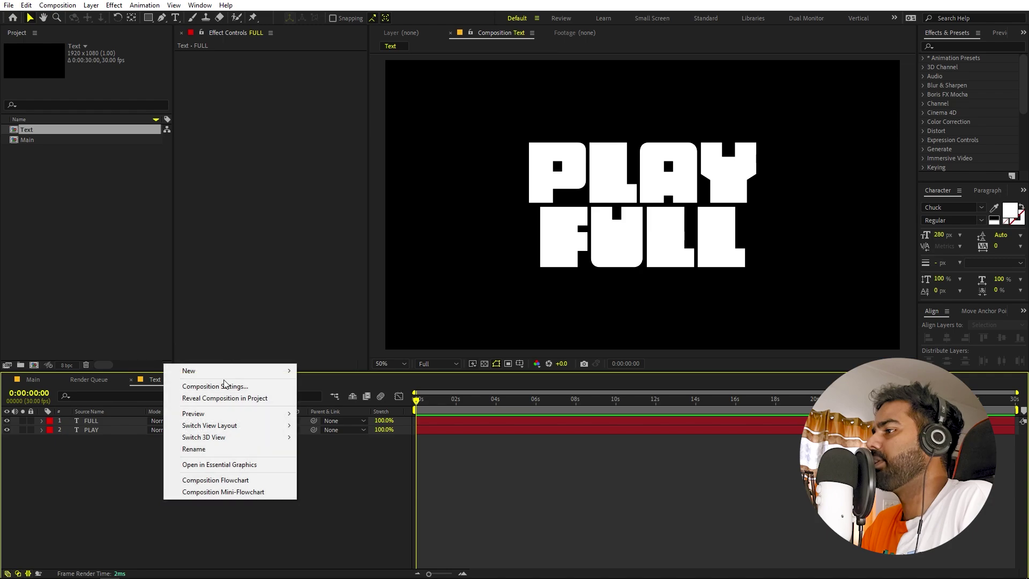
mouse_move(228, 372)
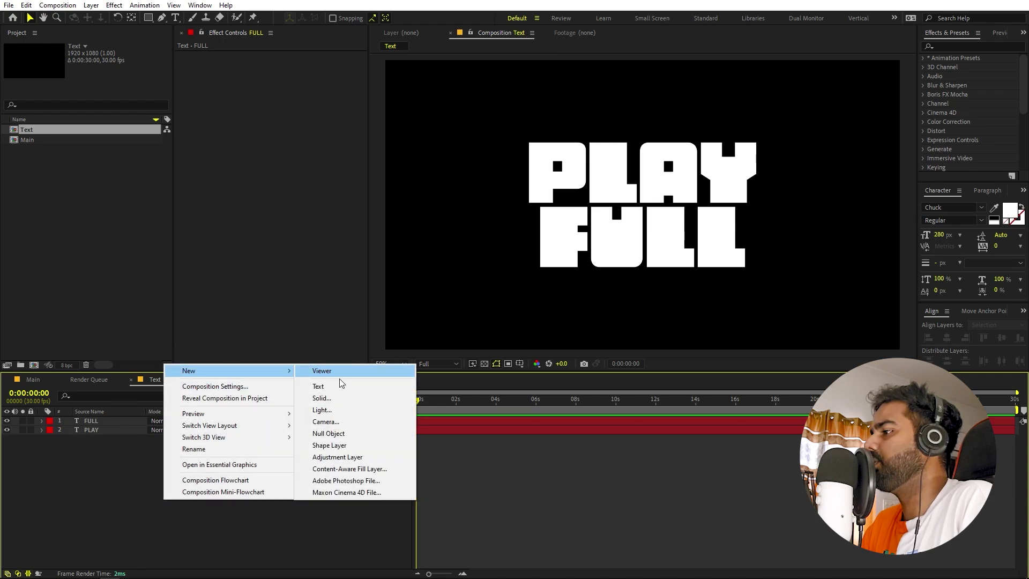
left_click(332, 434)
left_click(94, 430)
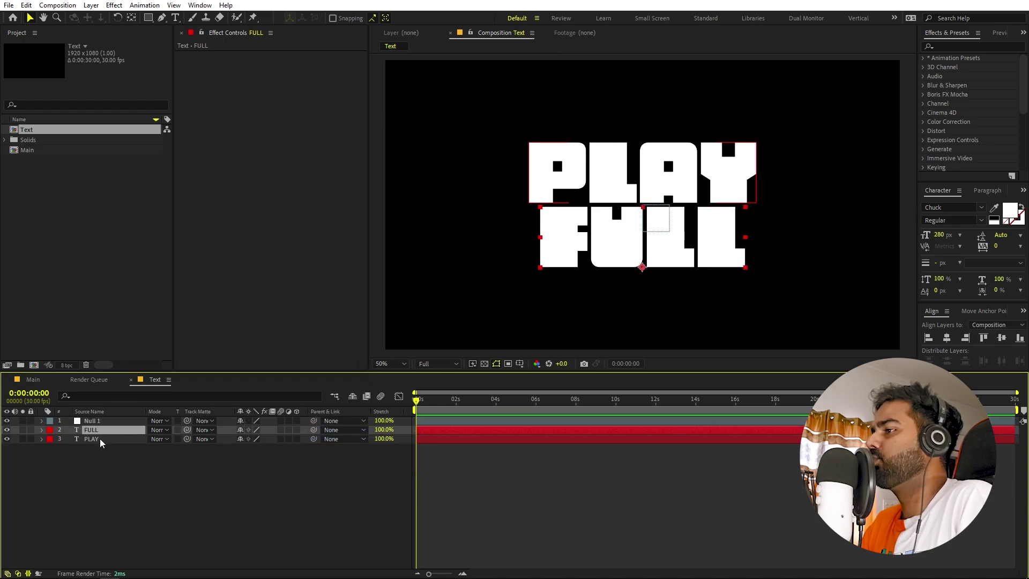
left_click(102, 440, "shift")
left_click_drag(314, 429, 102, 424)
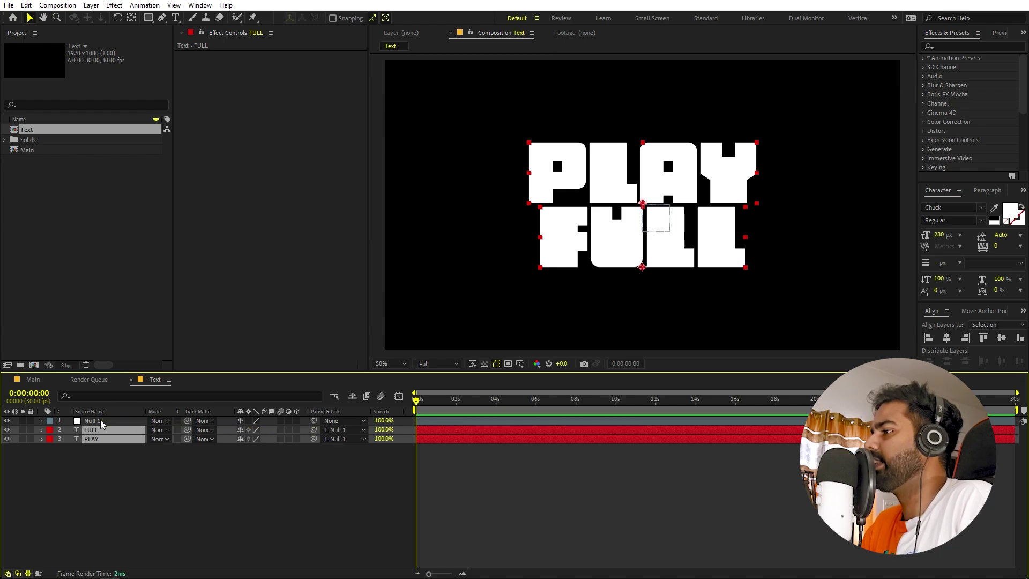
- Keyframe the null's rotation at the start of the timeline with a value of -15°
left_click(102, 422)
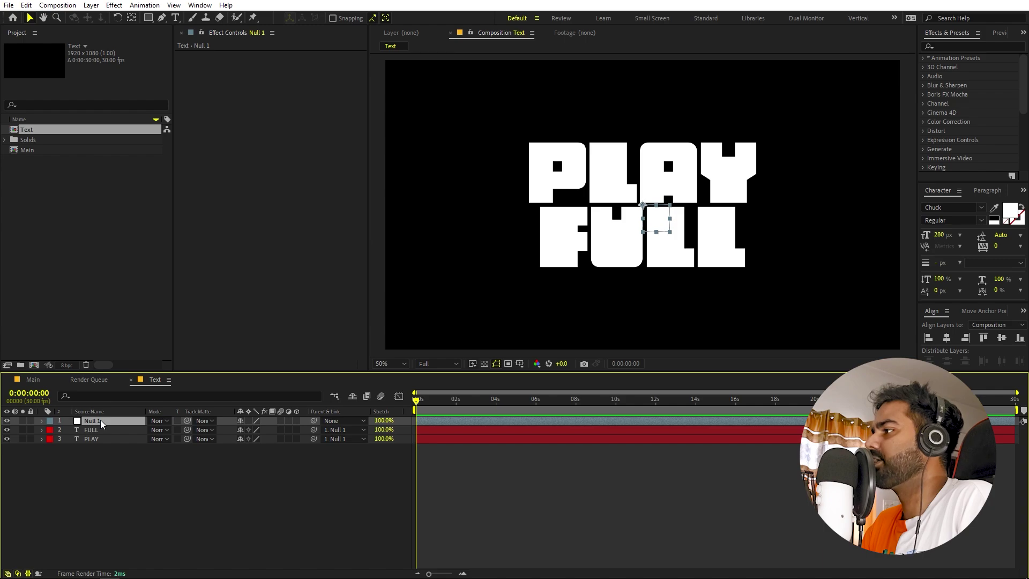
key("r")
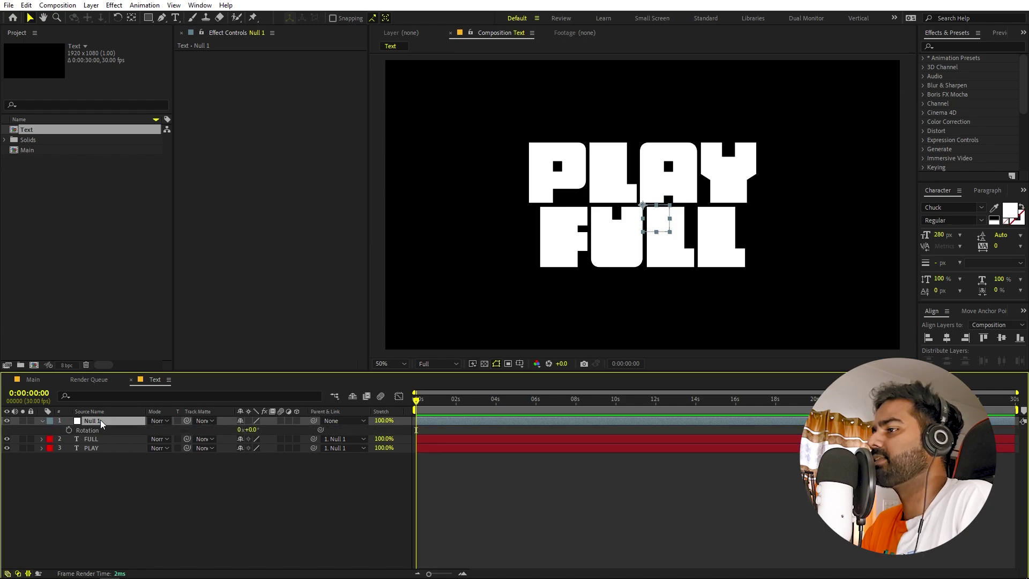
left_click(69, 430)
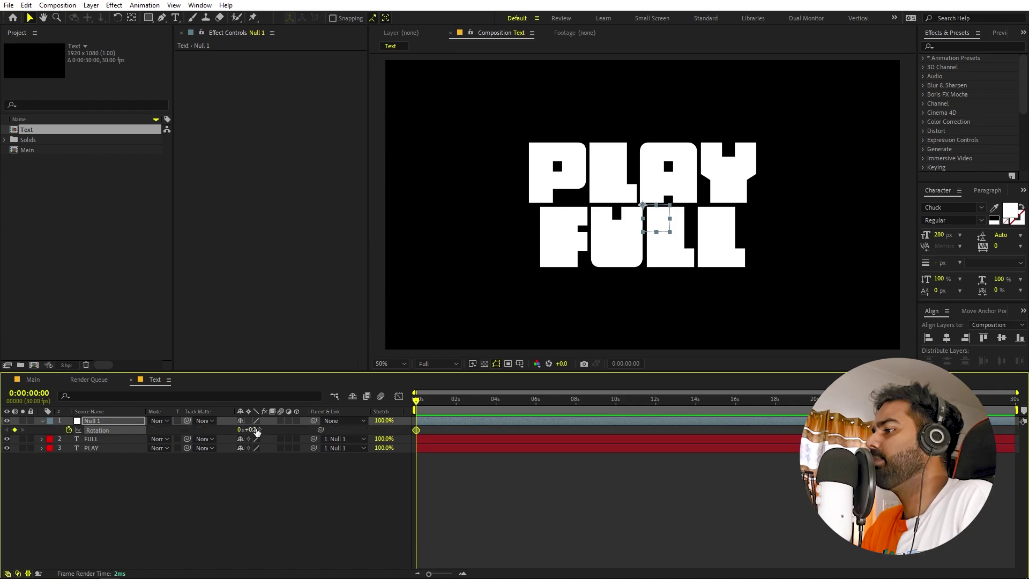
left_click(253, 430)
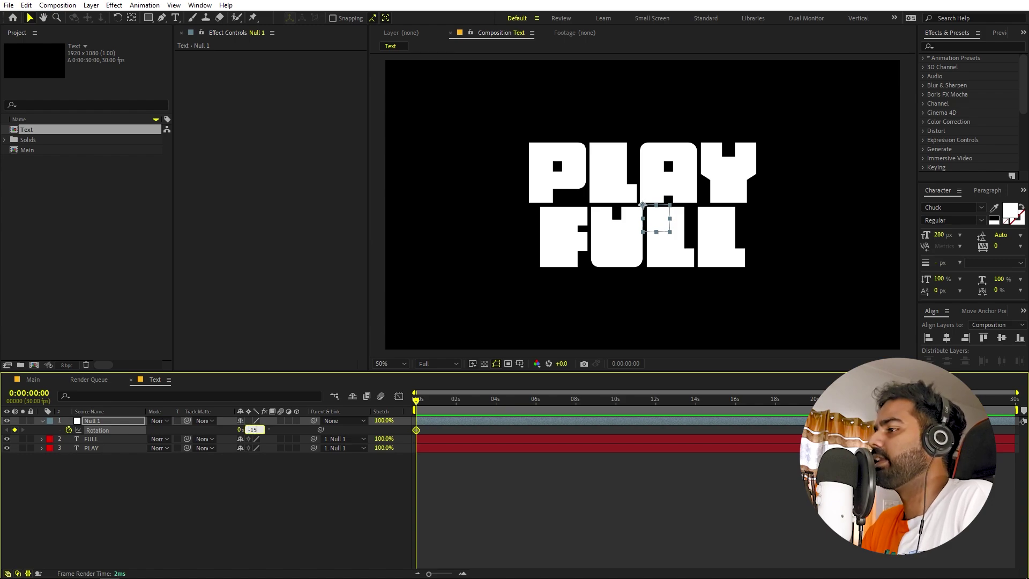
key("Return")
left_click(294, 541)
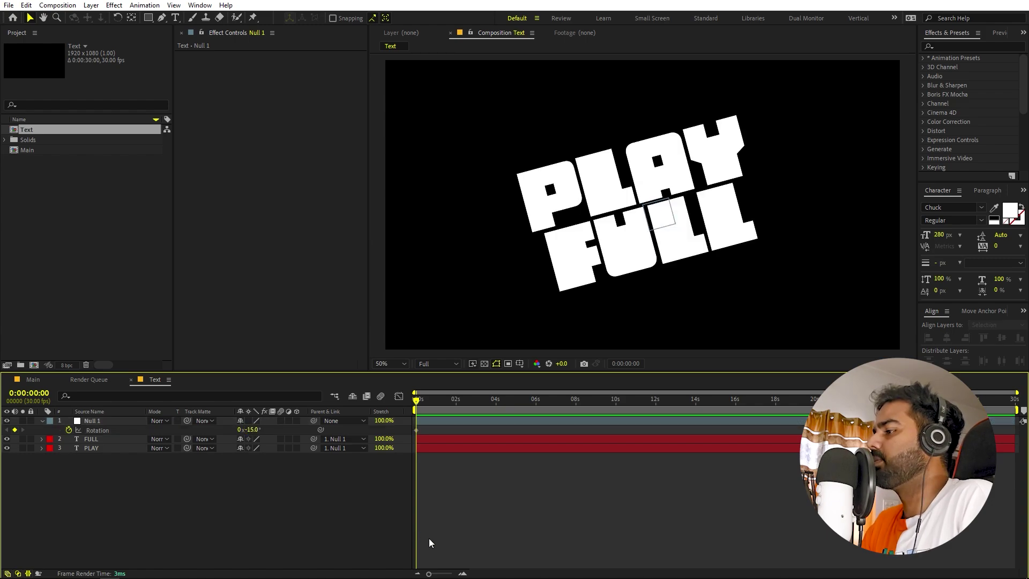
- Add a rotation keyframe of 15° on the null at 0:00:01:15
left_click_drag(428, 574, 435, 574)
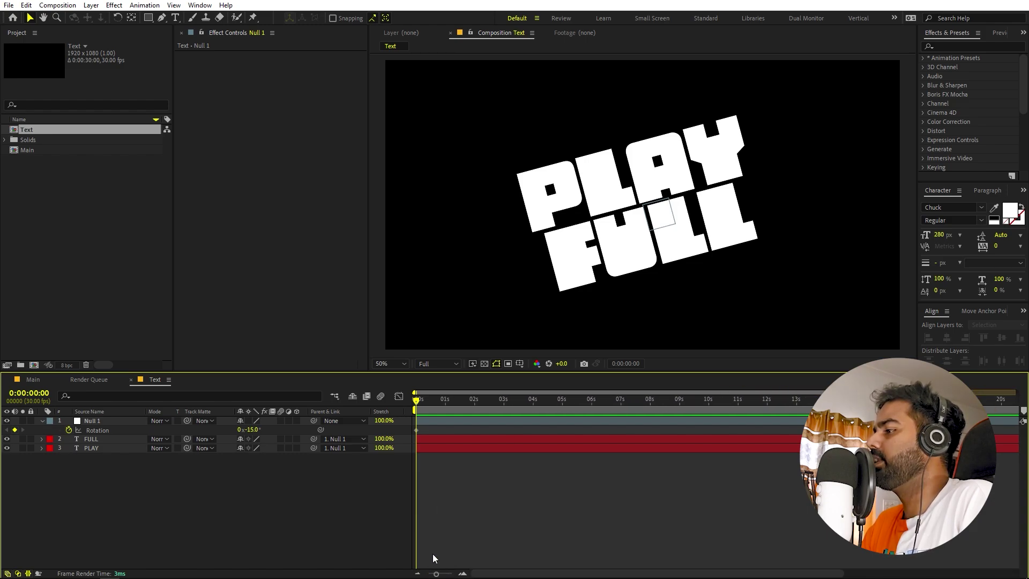
left_click_drag(444, 575, 447, 576)
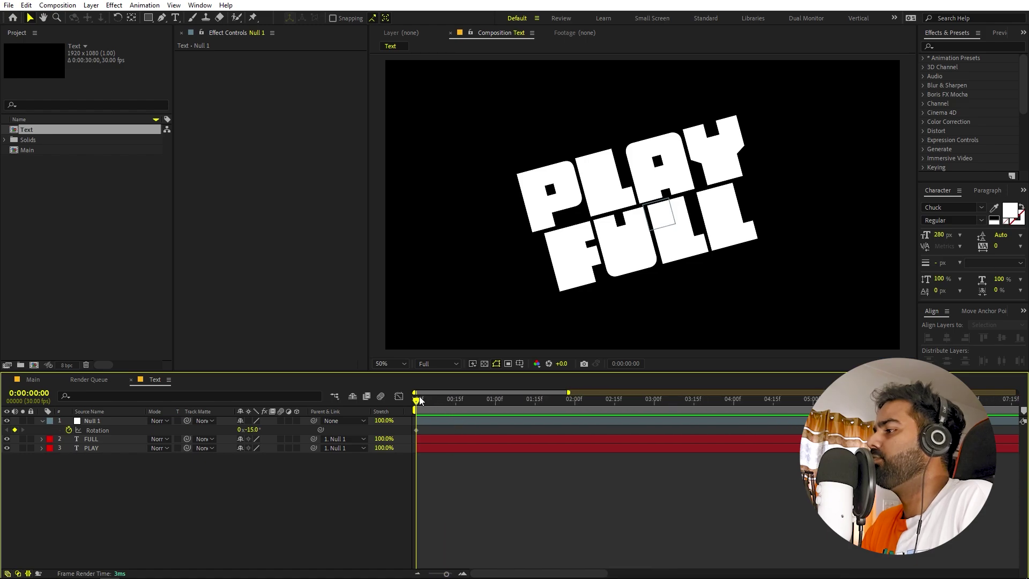
left_click_drag(420, 401, 536, 401)
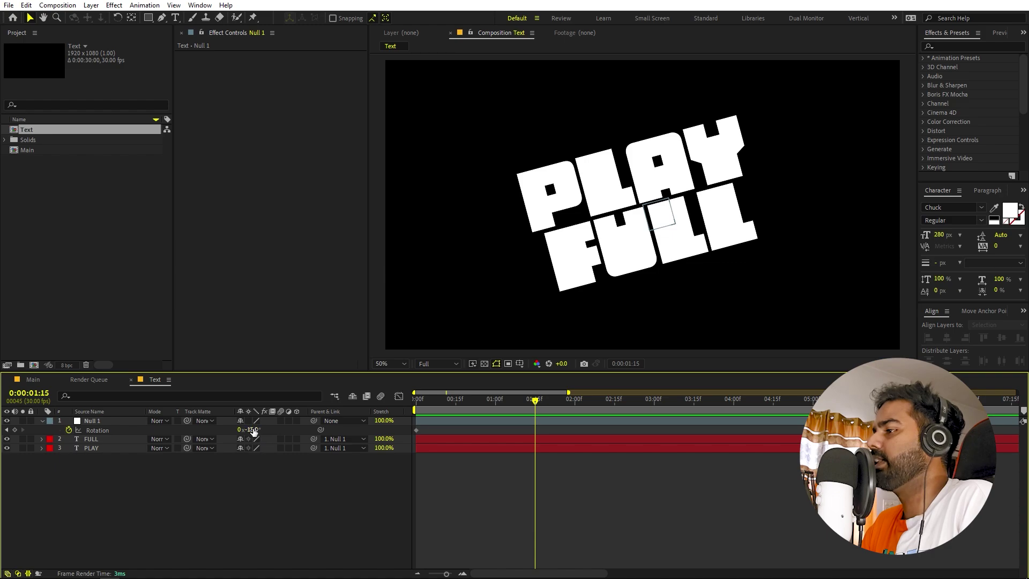
left_click(252, 429)
type("15")
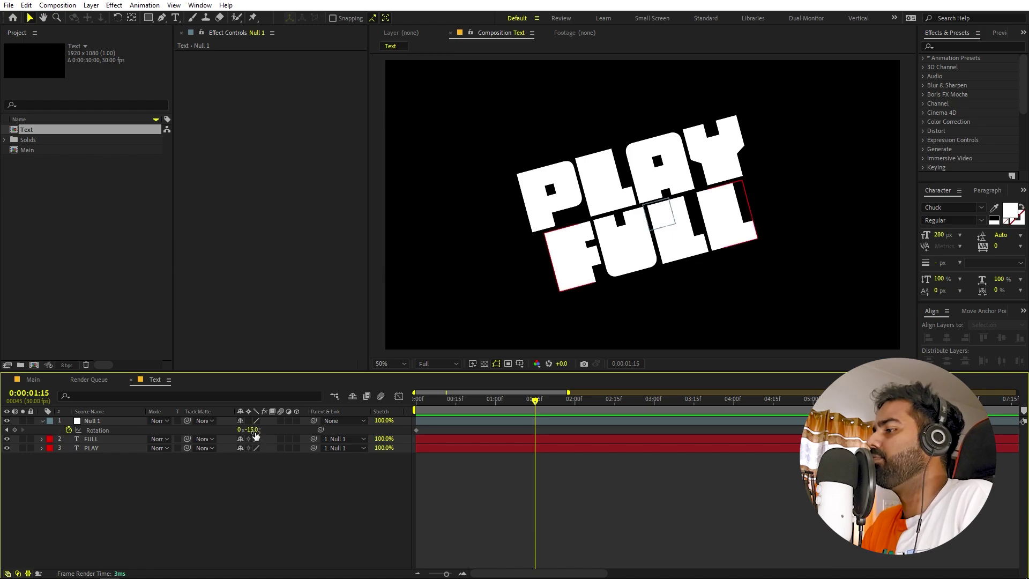
key("Return")
- Copy the null's first rotation keyframe and paste it at 0:00:03:00
left_click_drag(535, 401, 655, 413)
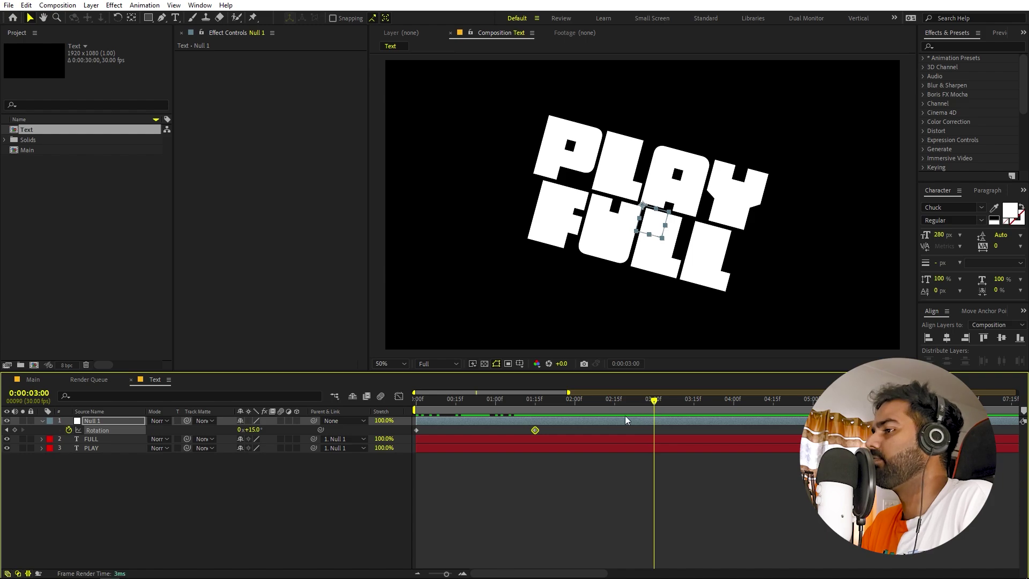
left_click_drag(439, 429, 390, 434)
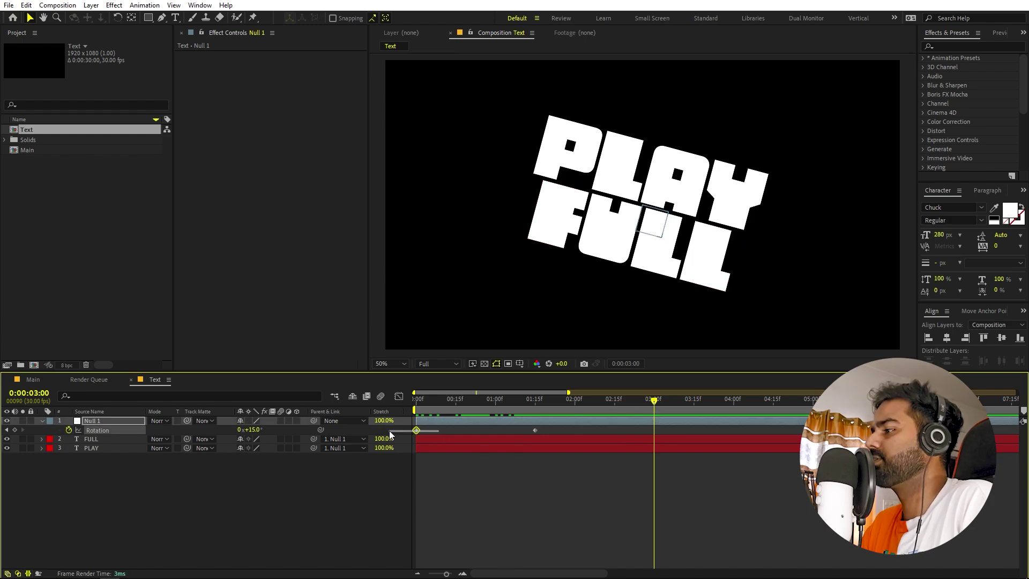
key("ctrl+c")
key("ctrl+v")
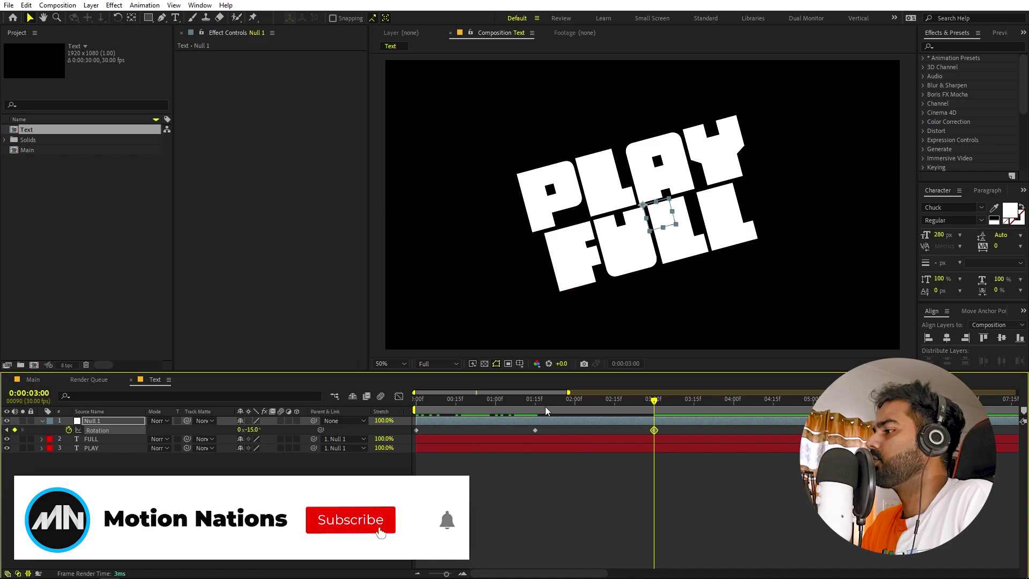
- Apply Easy Ease to all three rotation keyframes on the null
left_click_drag(424, 402, 322, 442)
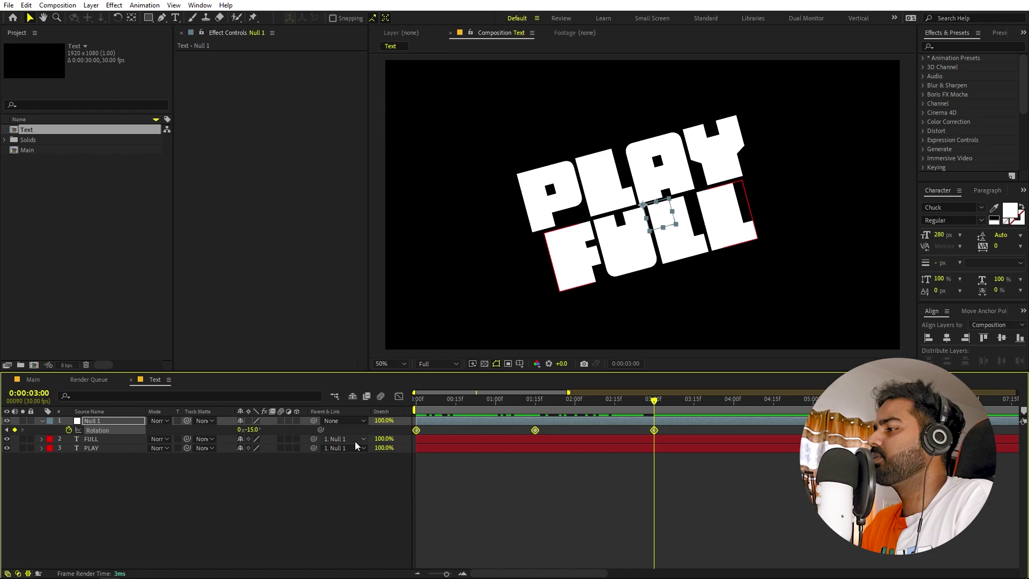
right_click(418, 430)
mouse_move(470, 421)
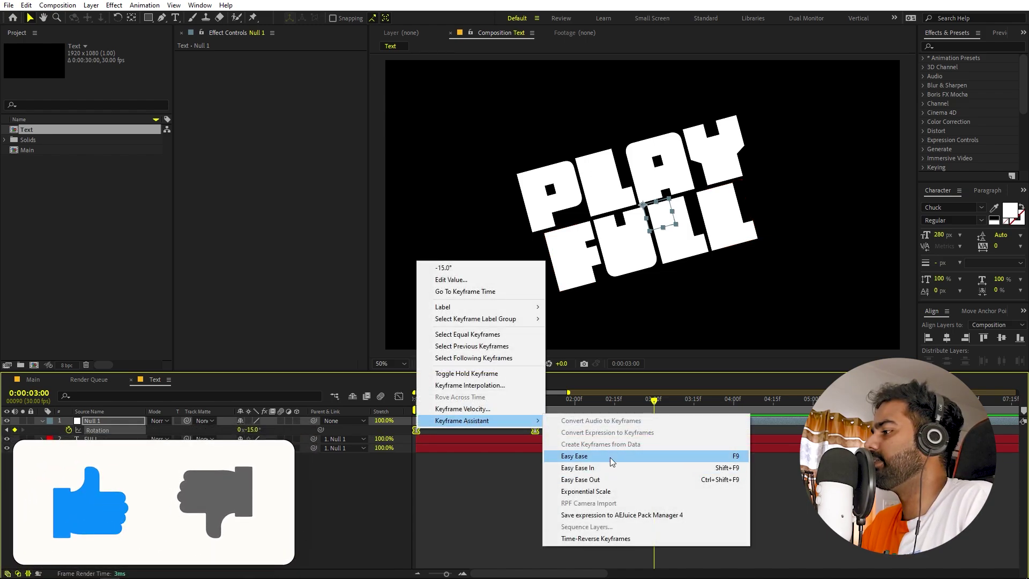
left_click(575, 457)
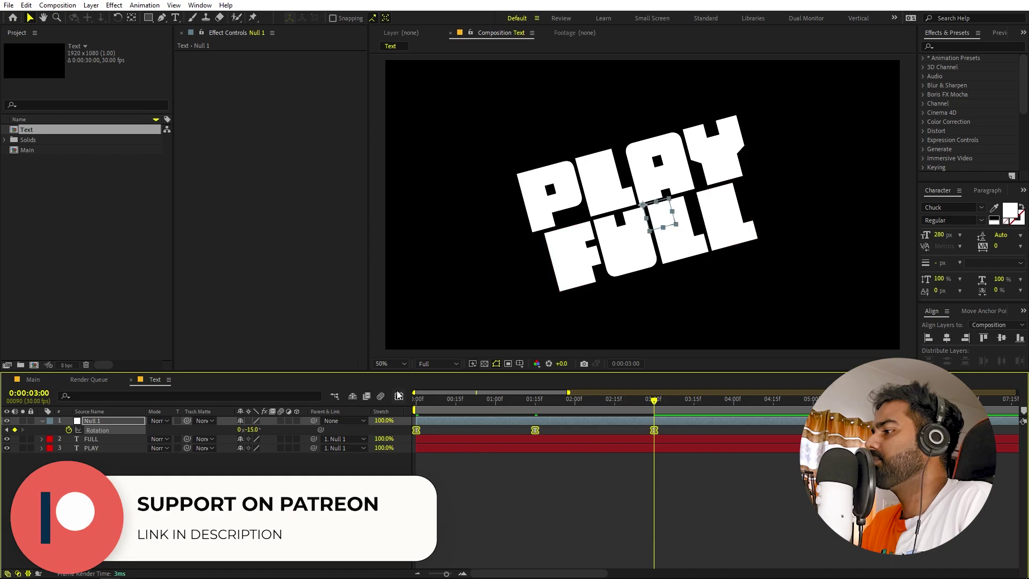
- Lengthen the easing handles of the rotation keyframes in the speed graph for sharper mid-swing peaks, and preview the swing
left_click(399, 397)
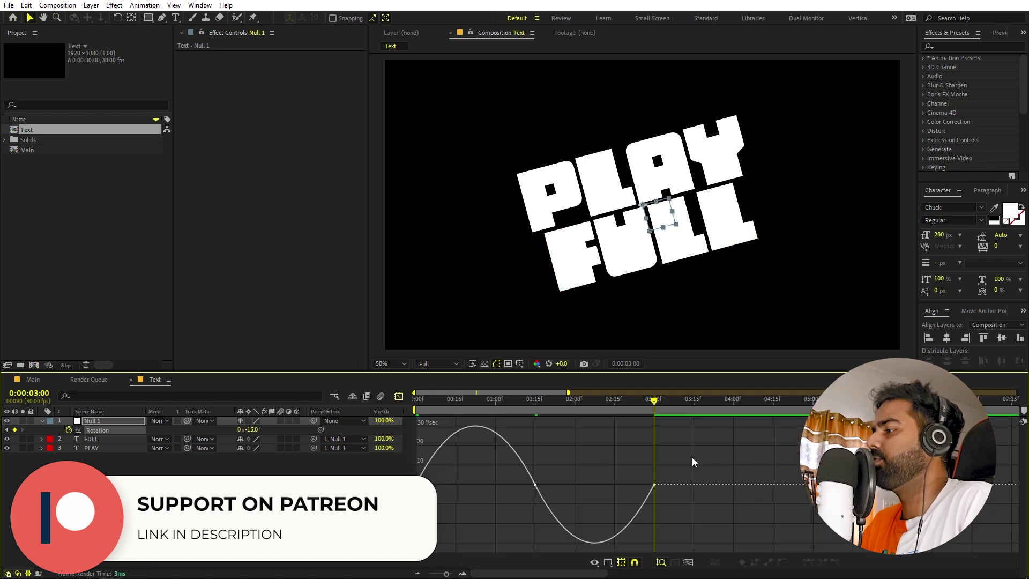
left_click(607, 562)
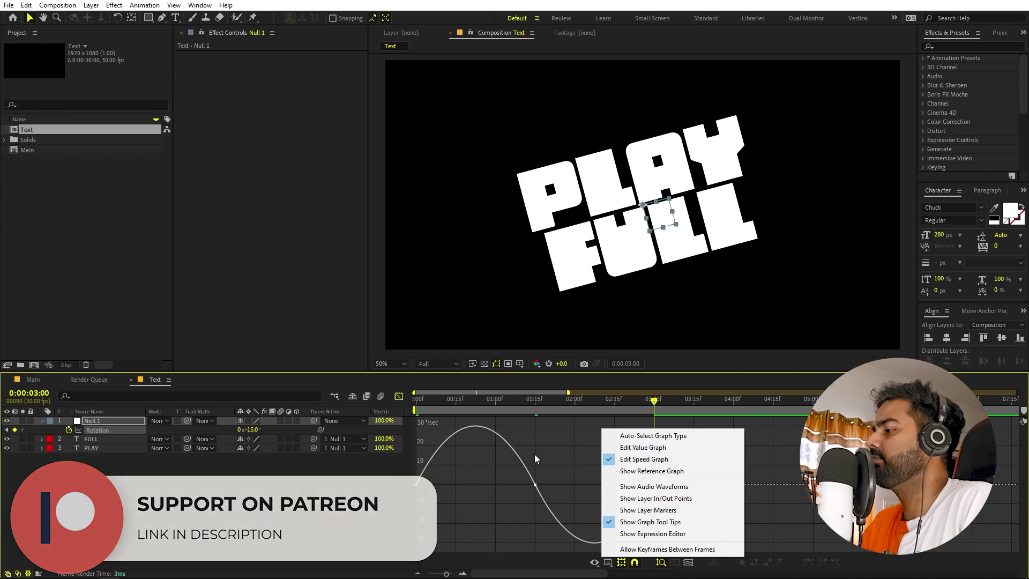
left_click(643, 459)
left_click_drag(442, 484, 387, 509)
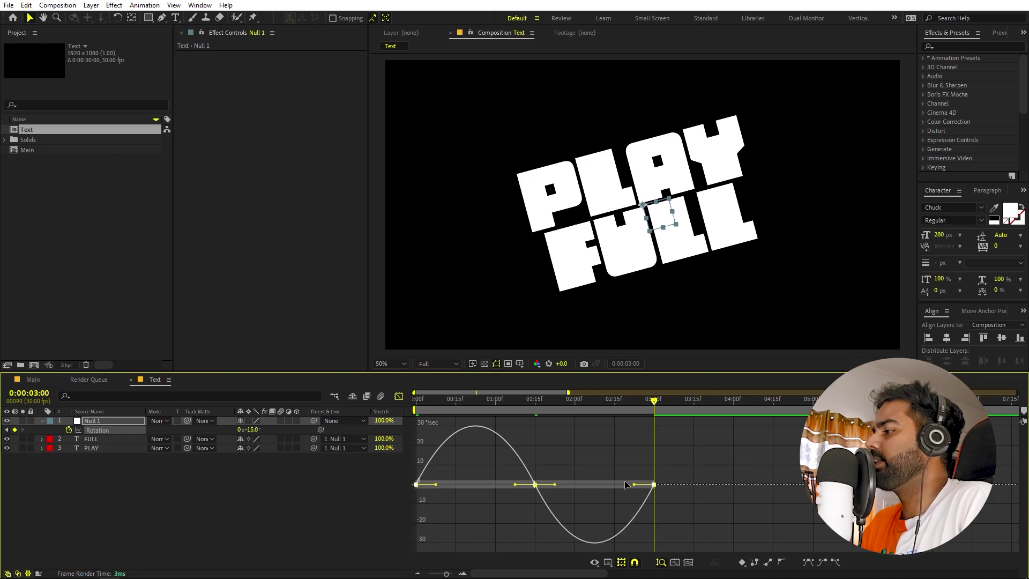
left_click_drag(635, 486, 569, 484)
key("space")
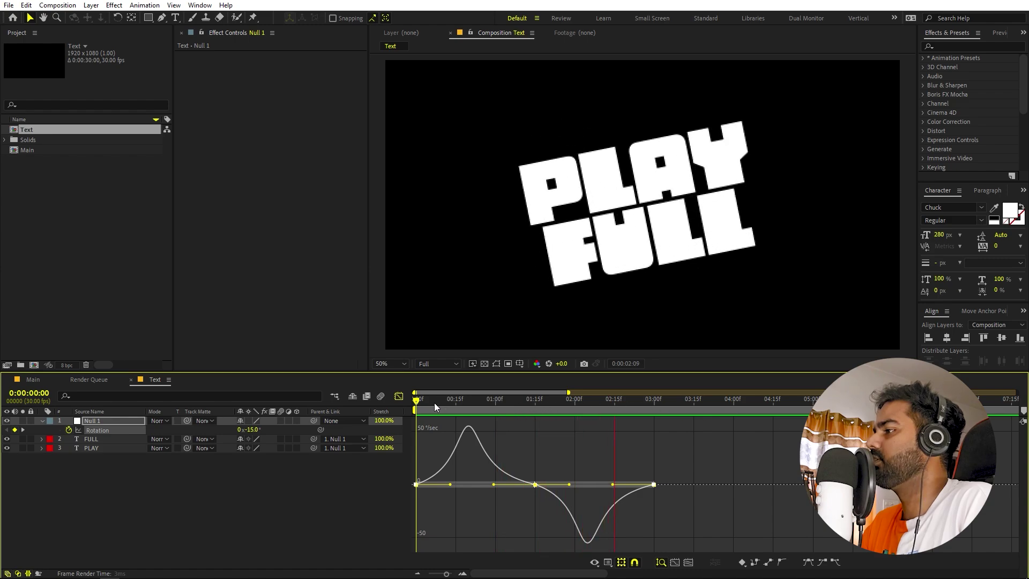
key("space")
key("shift+F3")
- Add a loopOut() expression to the null's rotation and preview the swing beyond its last keyframe
left_click_drag(603, 402, 826, 402)
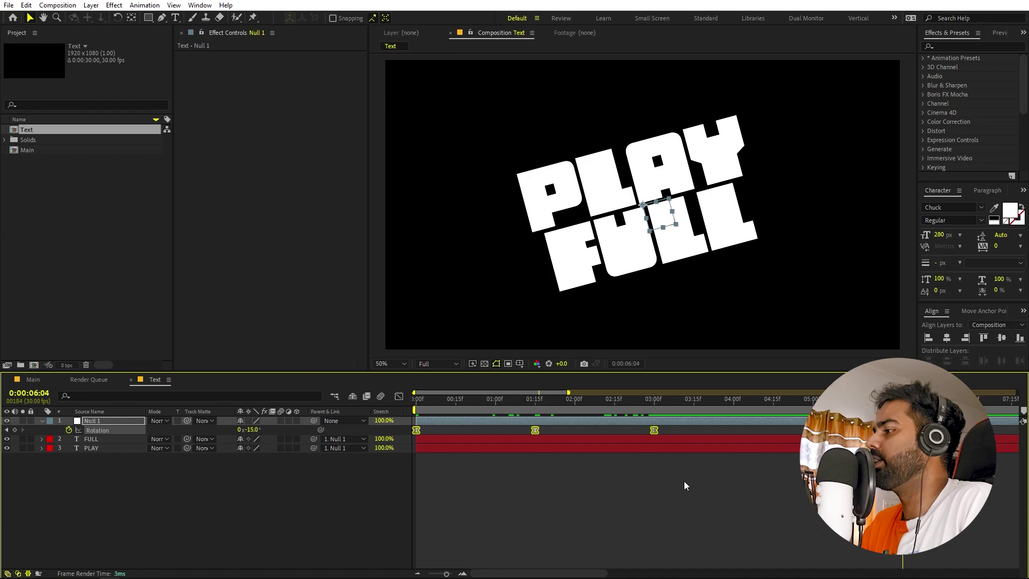
key("semicolon")
left_click(485, 505)
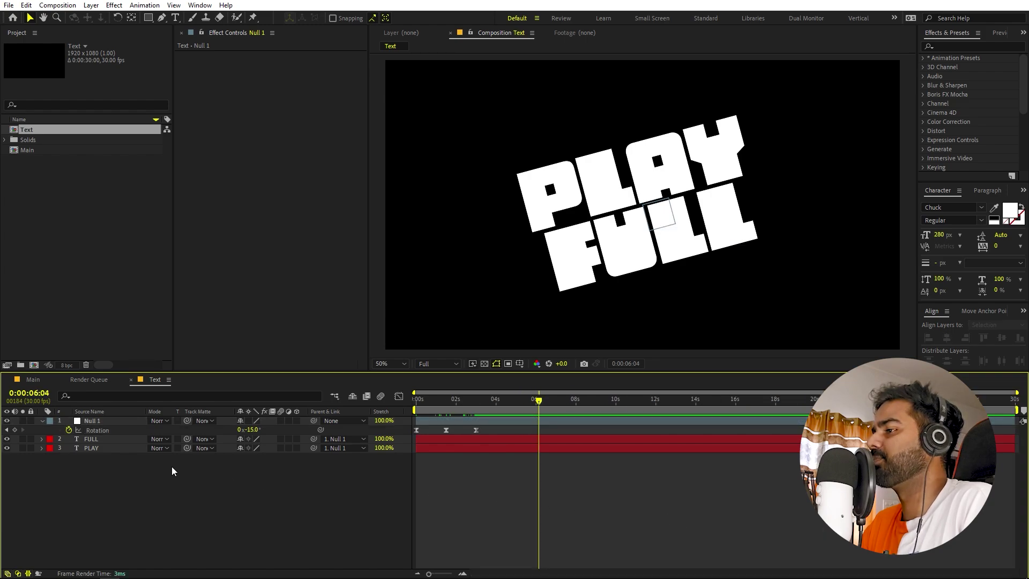
left_click(68, 431, "alt")
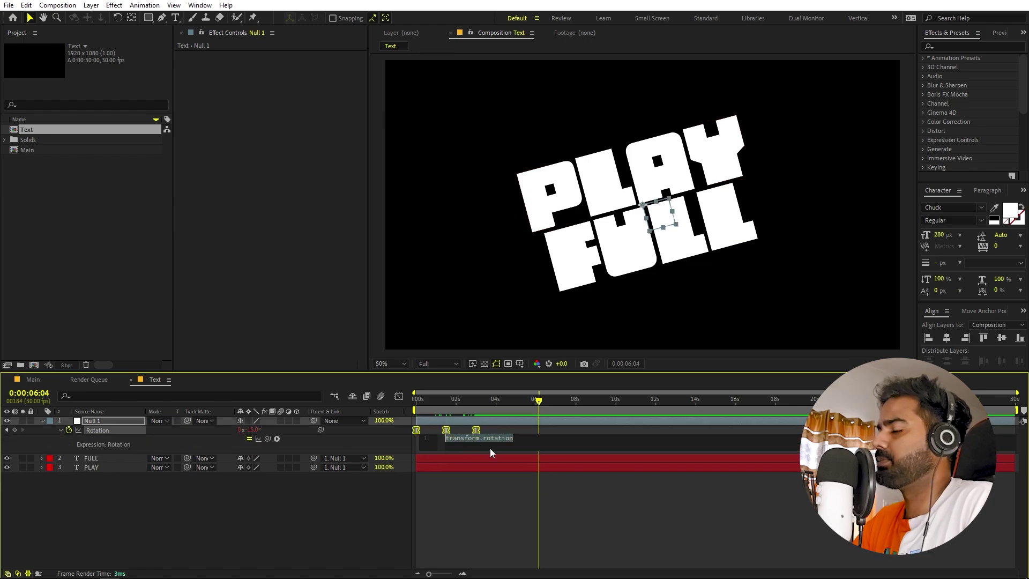
type("loo")
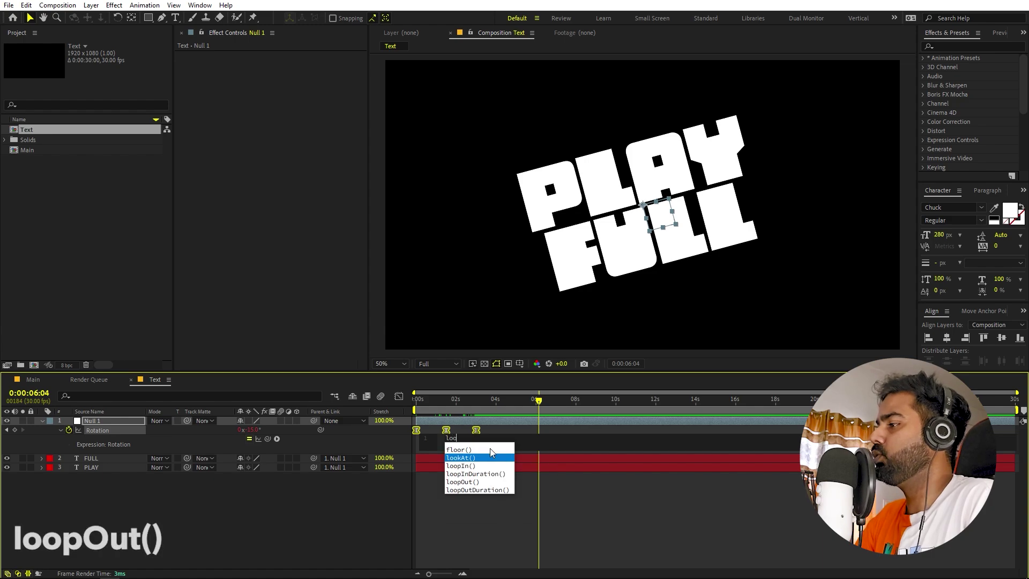
key("Down")
key("Down")
key("Down")
key("Return")
left_click(515, 515)
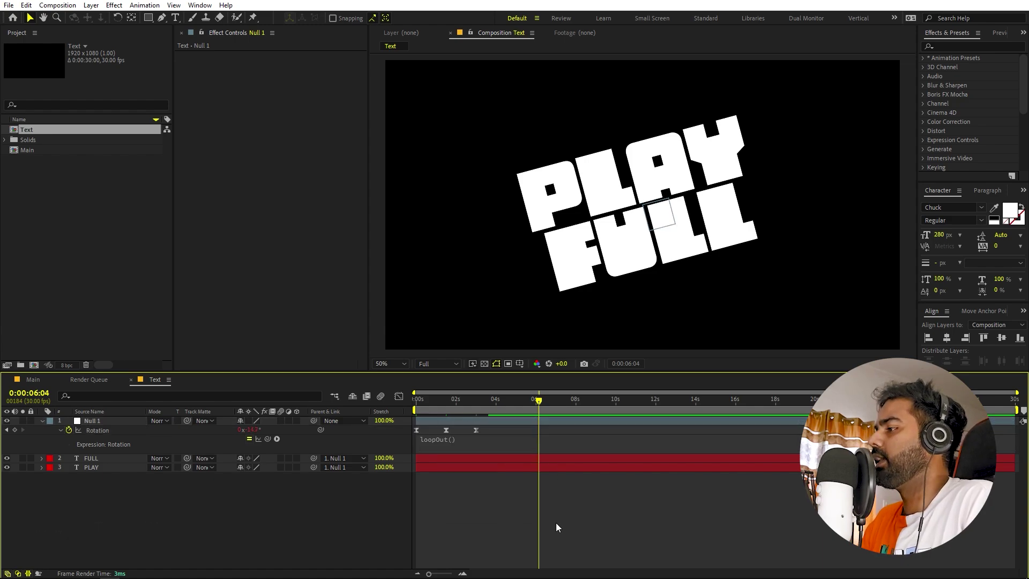
key("space")
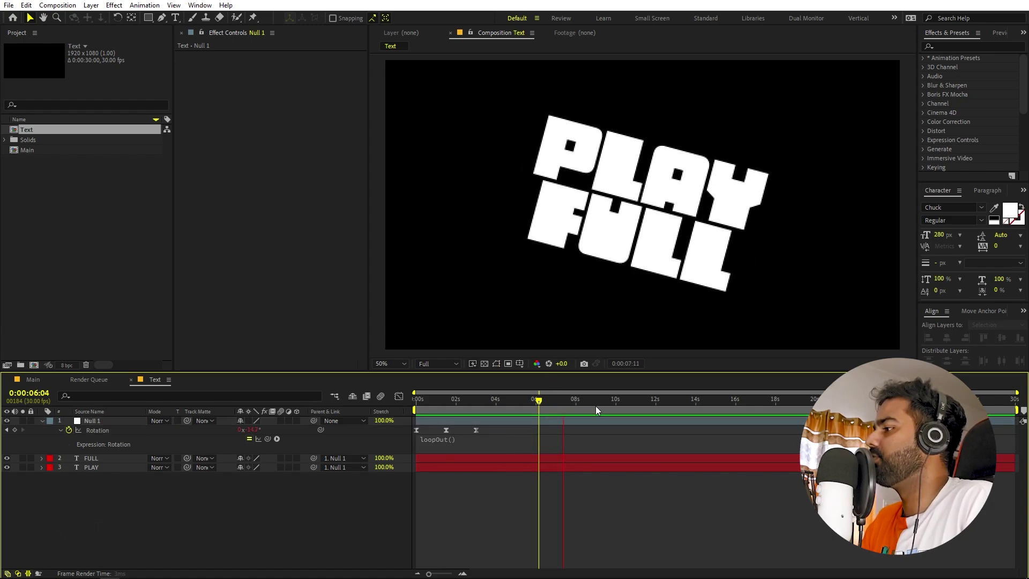
key("space")
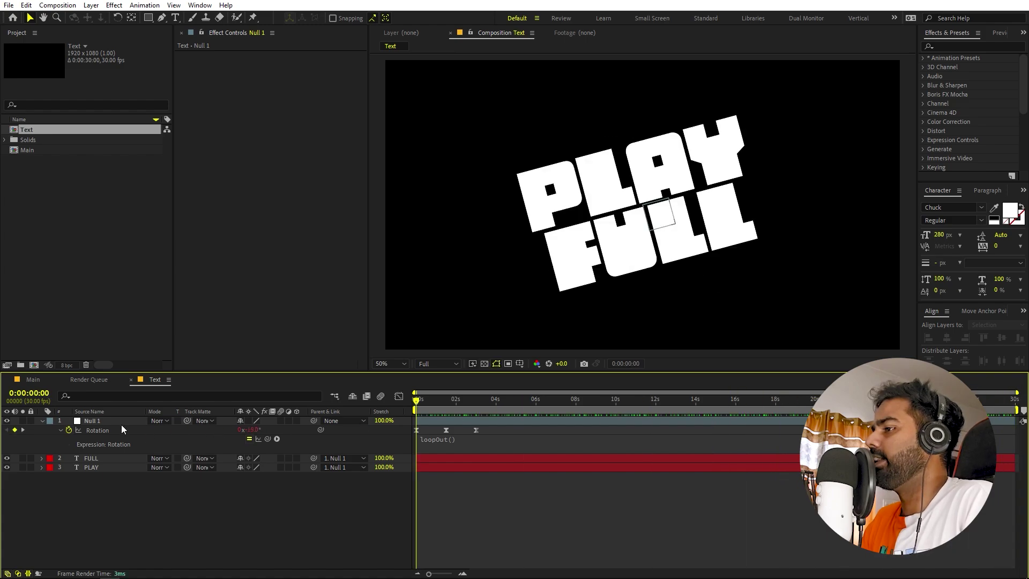
- Keyframe the null's scale at 70% at the start of the timeline
left_click(106, 424)
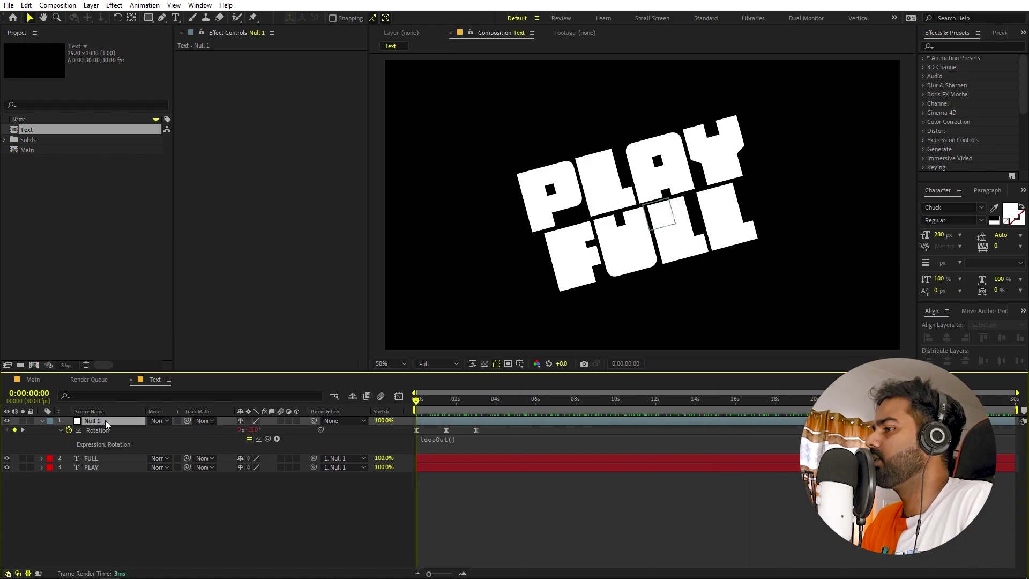
key("s")
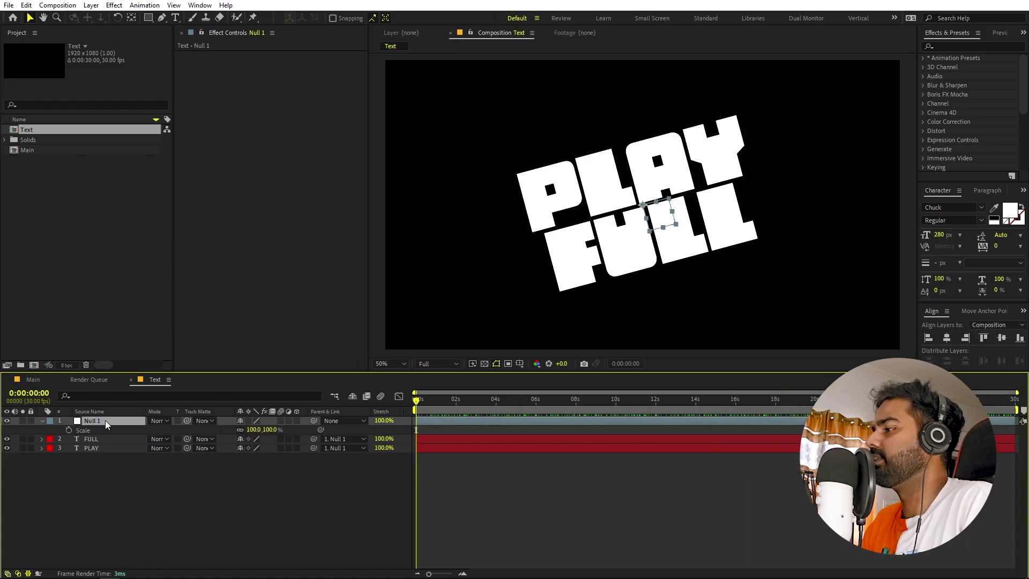
left_click(69, 431)
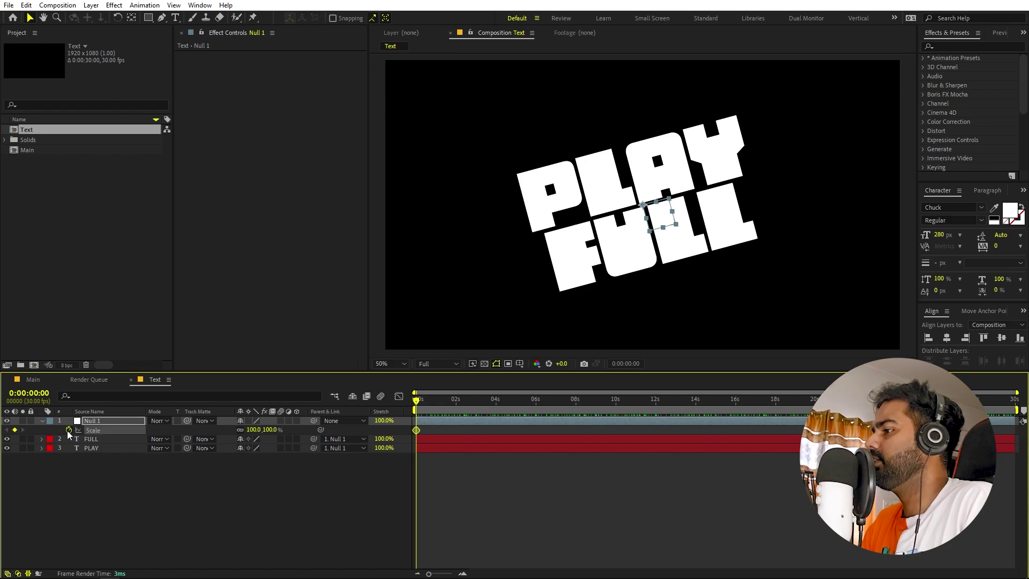
left_click_drag(252, 429, 239, 430)
left_click(251, 429)
type("7")
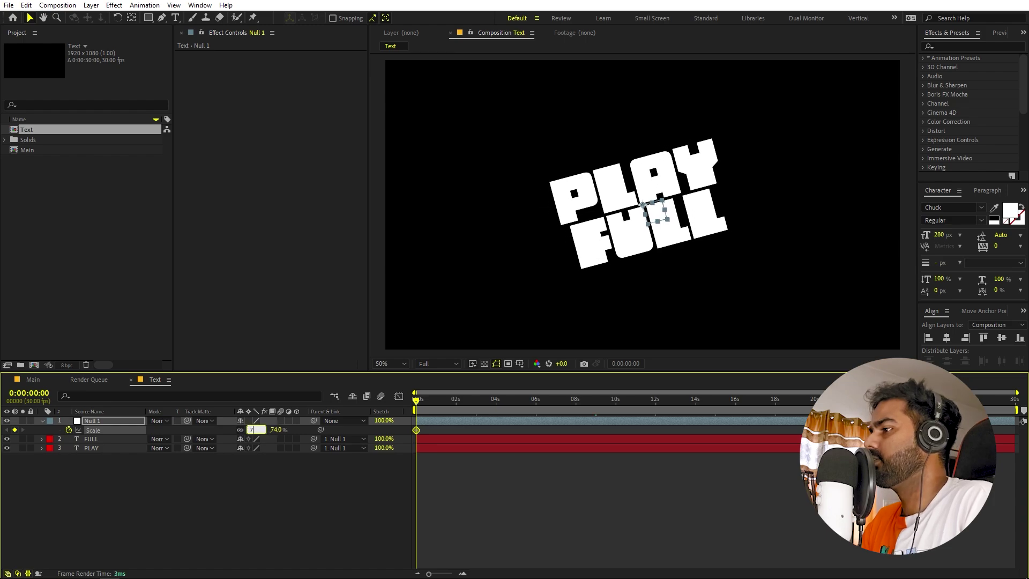
type("0")
key("Return")
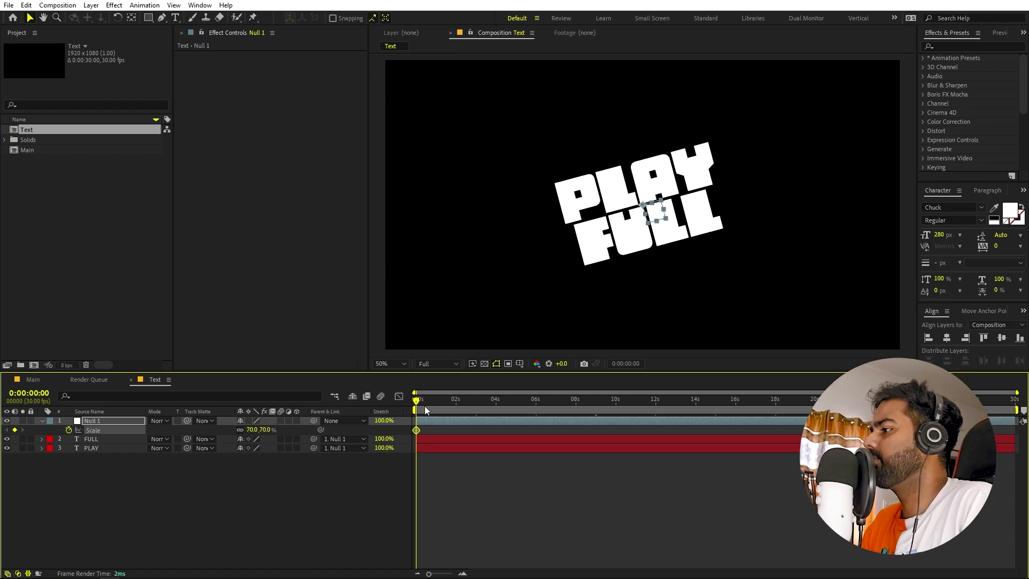
- Add a scale keyframe of 100% on the null at 0:00:02:15
left_click_drag(425, 407, 466, 411)
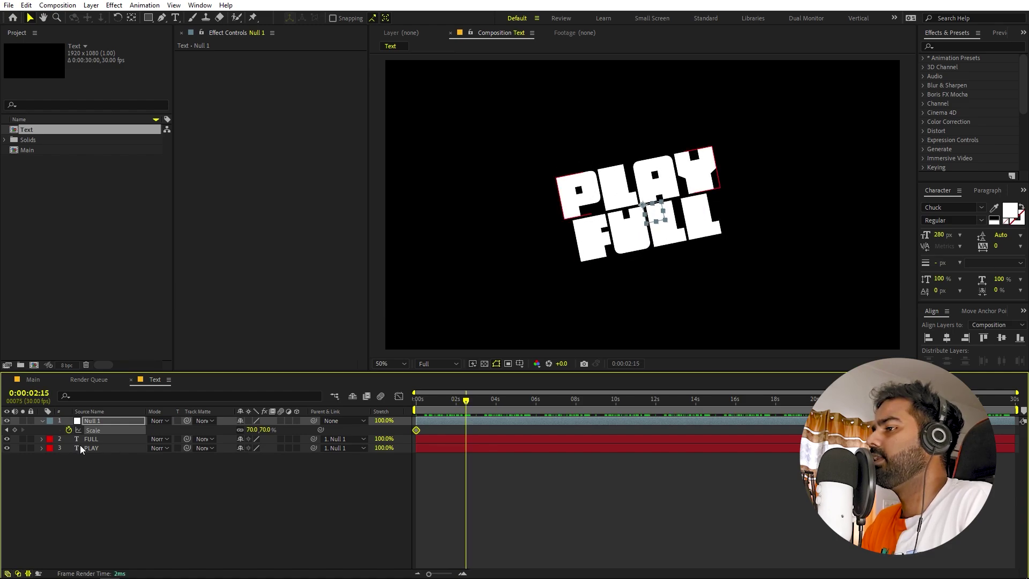
left_click(15, 430)
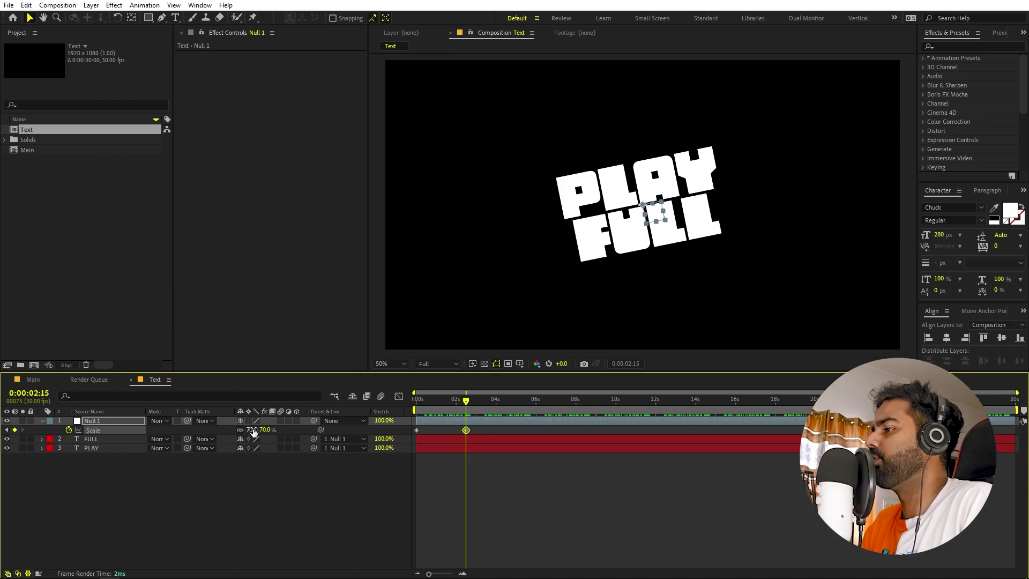
left_click_drag(252, 429, 264, 430)
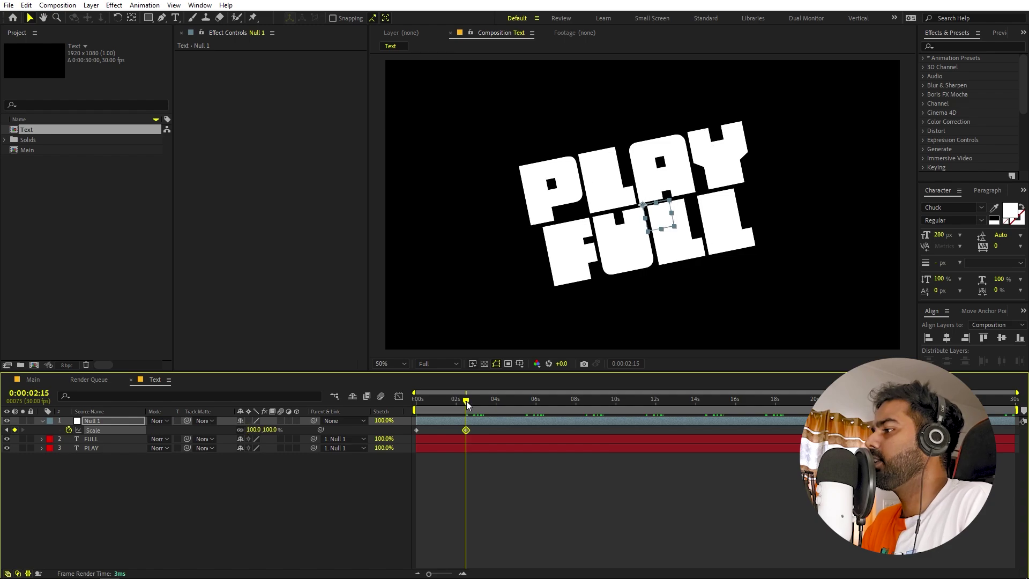
- Copy the null's first scale keyframe and paste it at 0:00:05:00
left_click_drag(466, 410, 515, 409)
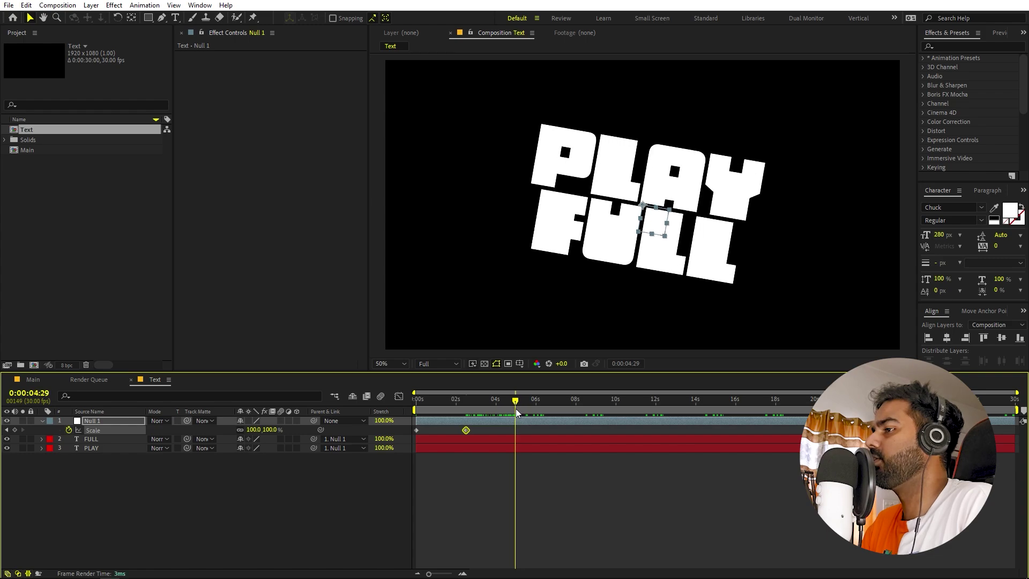
left_click(446, 441)
left_click(417, 430)
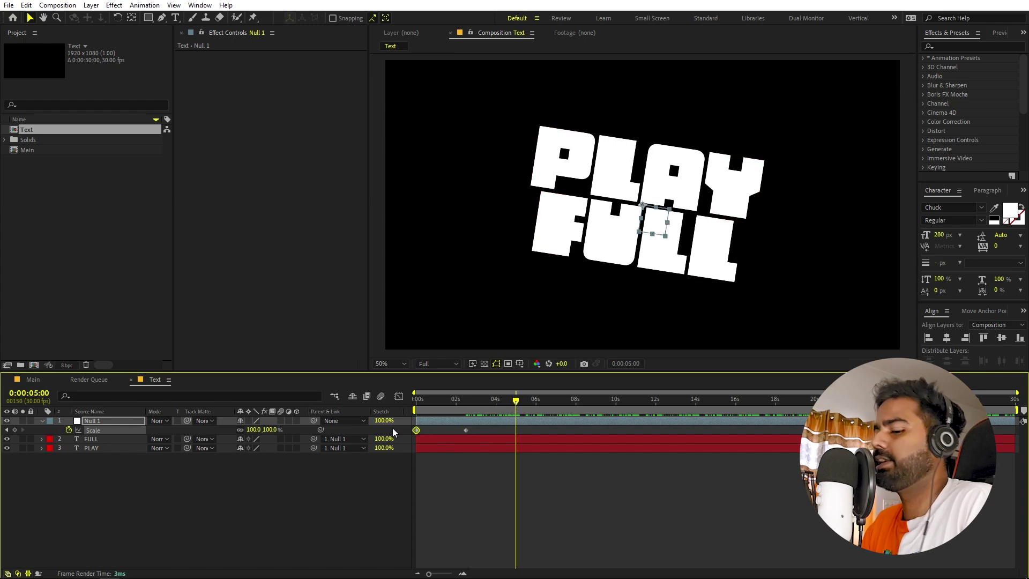
key("ctrl+c")
key("ctrl+v")
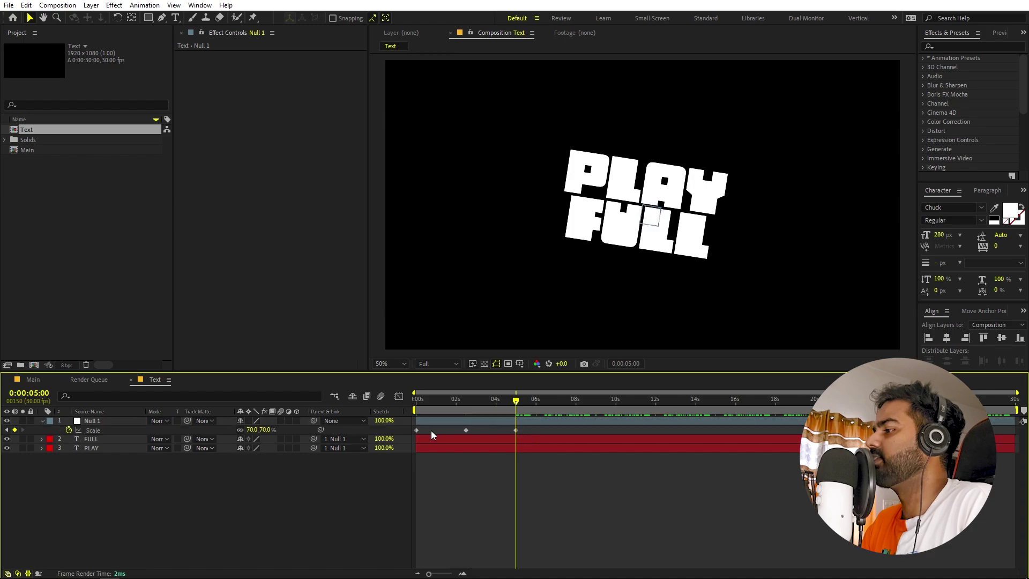
- Apply Easy Ease to the three scale keyframes, lengthen their speed graph handles for sharper peaks, and preview the animation from the start
left_click(372, 427)
key("F9")
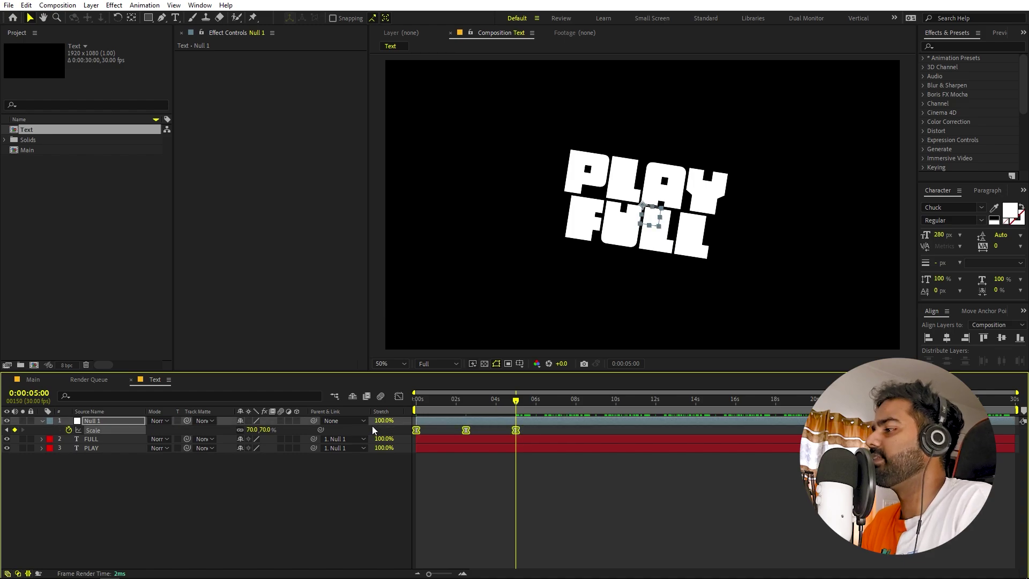
left_click(399, 396)
left_click_drag(615, 465, 268, 514)
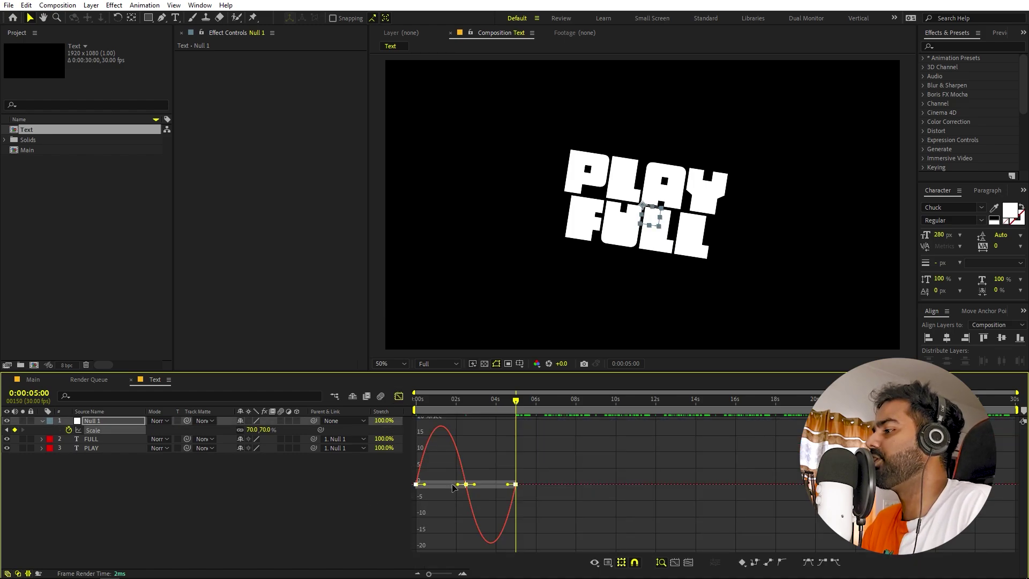
scroll(490, 459, "up", 4)
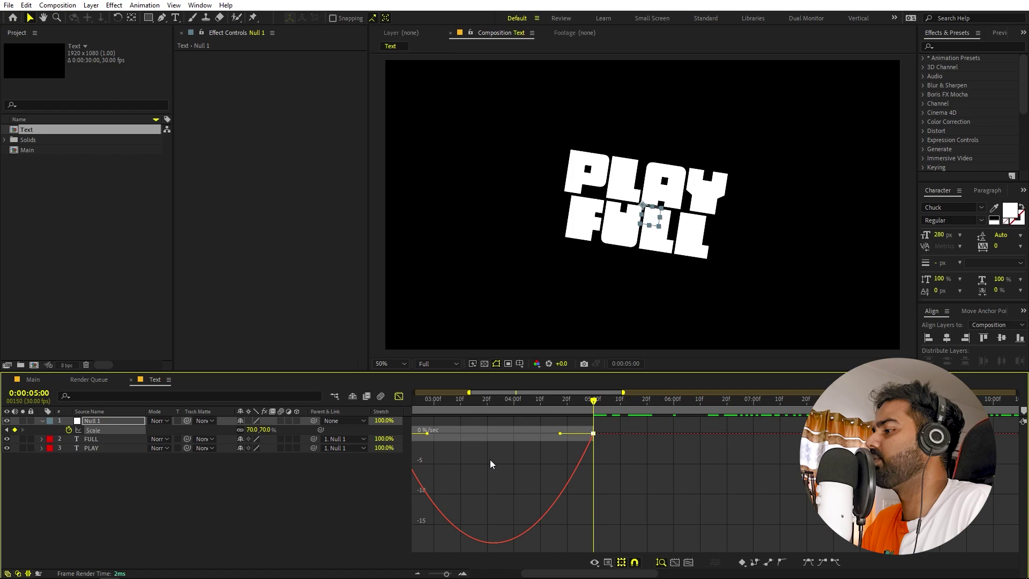
left_click(688, 561)
left_click_drag(666, 485, 626, 484)
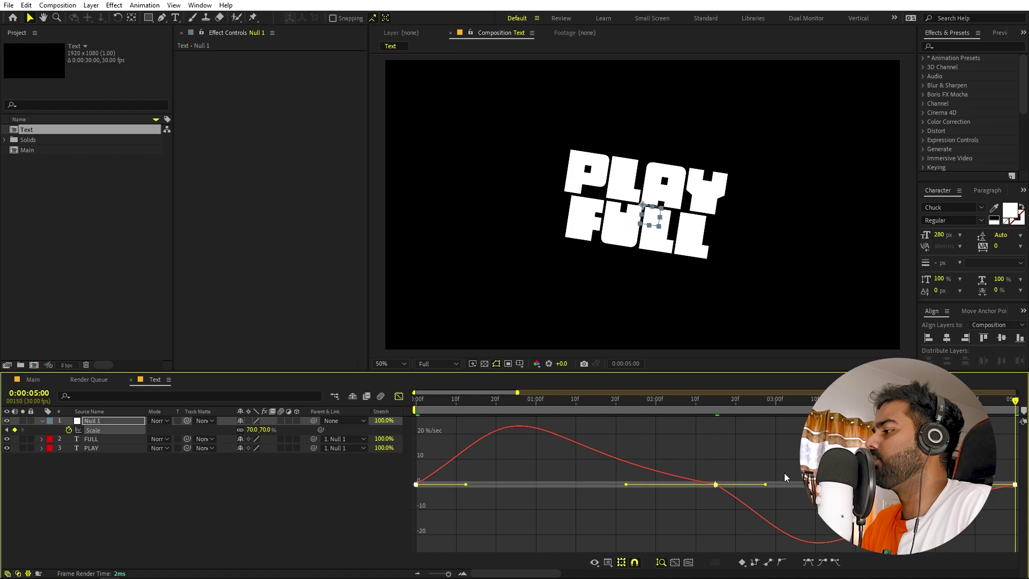
left_click_drag(766, 486, 793, 485)
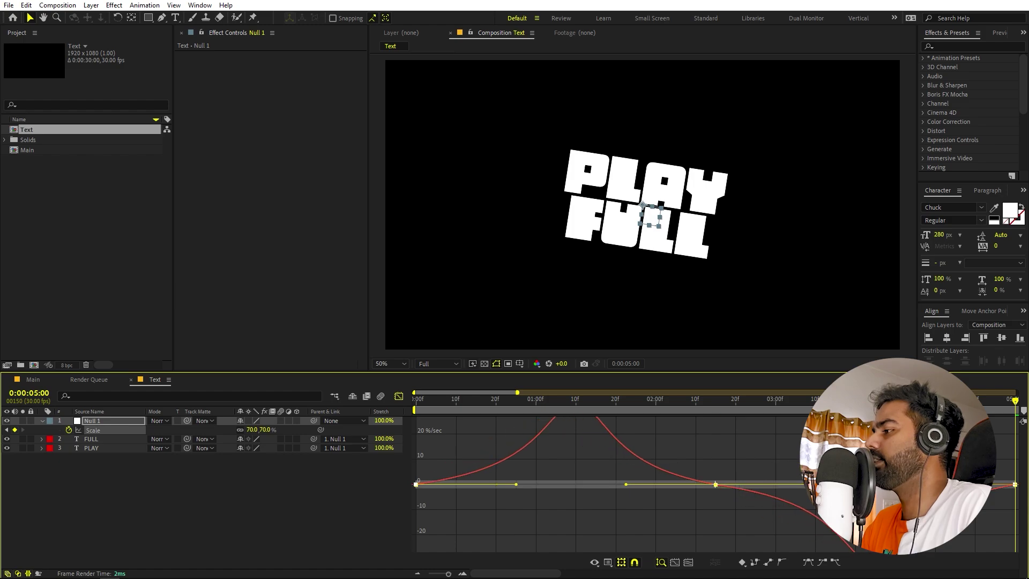
left_click(563, 515)
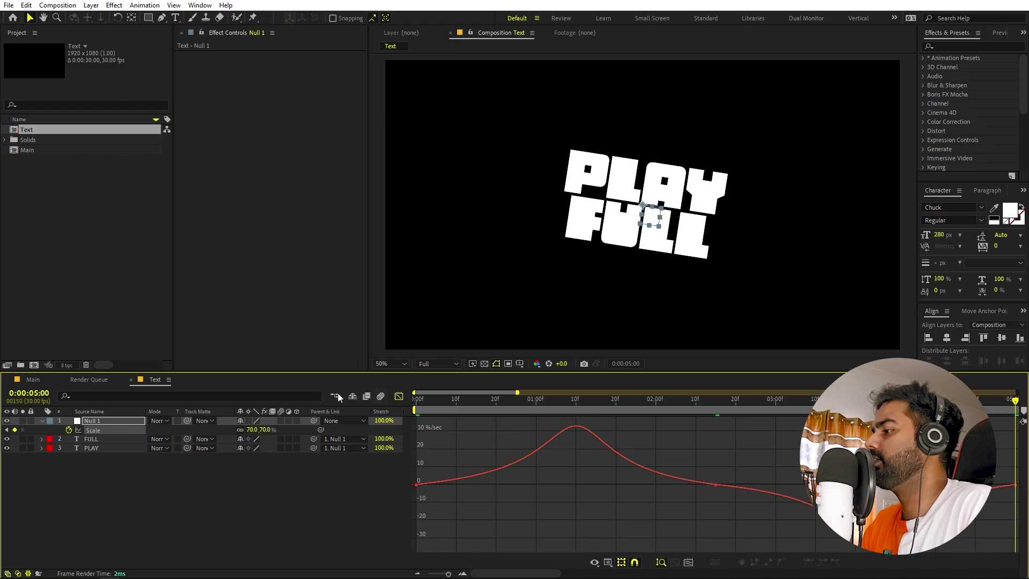
left_click(399, 396)
key("semicolon")
key("space")
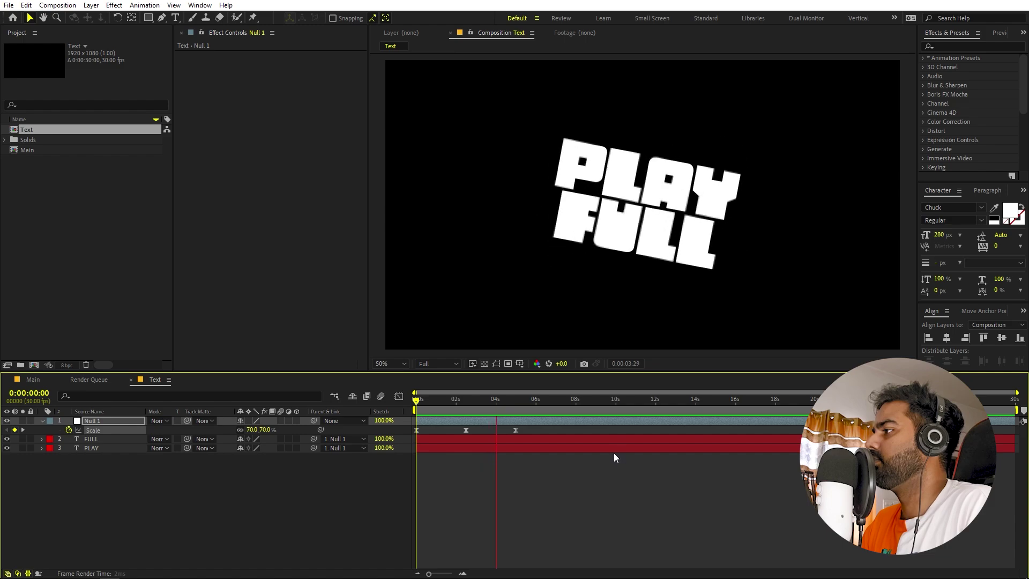
- Compress the null's three scale keyframes proportionally so the last one falls slightly before 0:00:05:00, and preview from the start
left_click(511, 404)
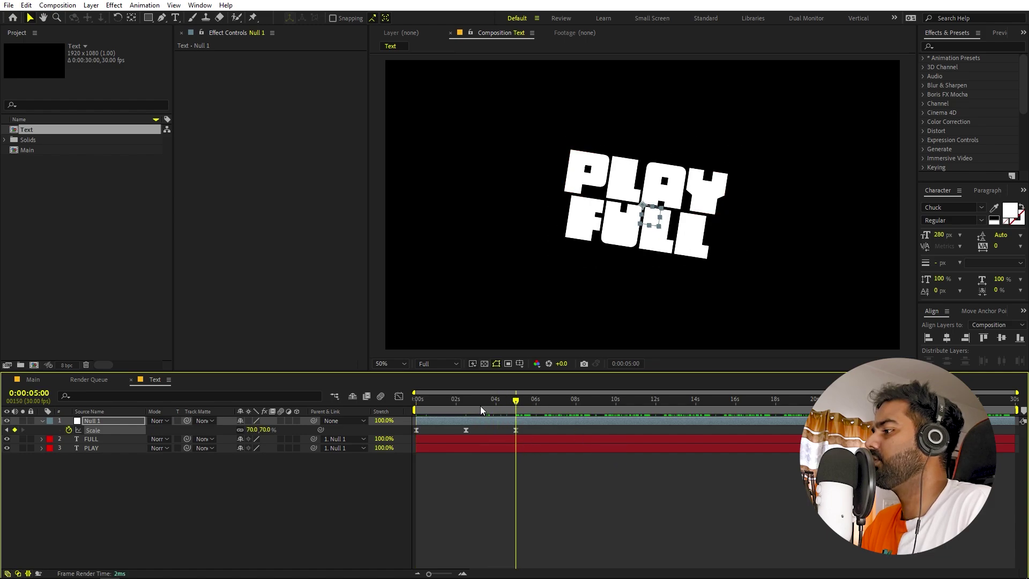
left_click_drag(529, 428, 365, 435)
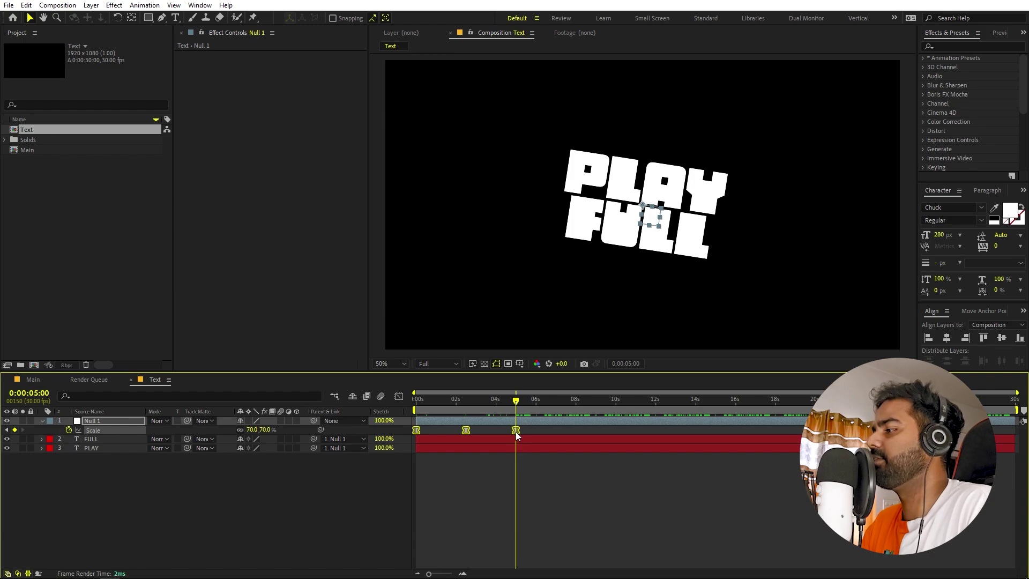
left_click_drag(515, 430, 416, 399)
key("space")
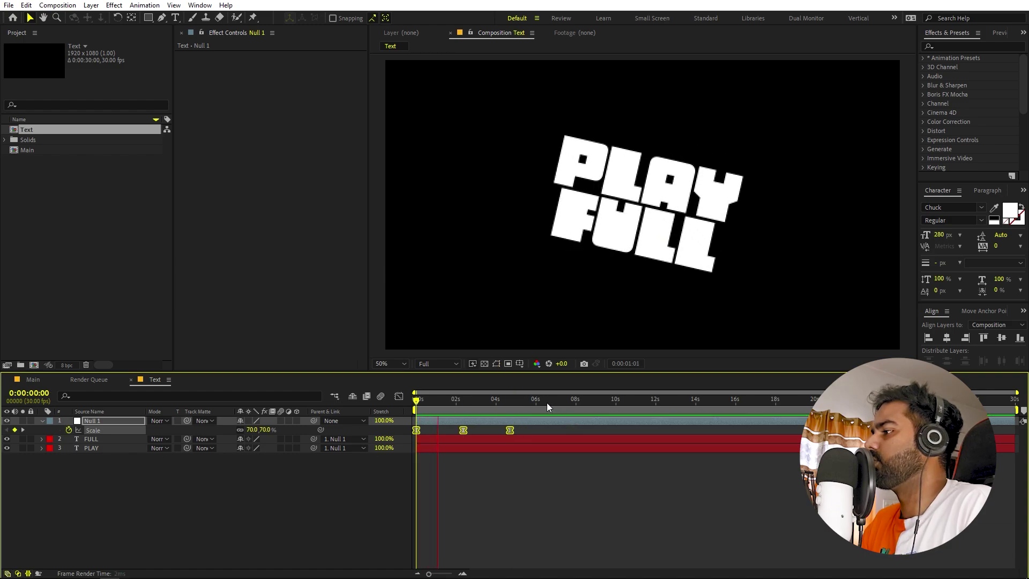
- Add a loopOut() expression to the null's scale and return the playhead to 0:00:00:00
left_click(497, 401)
left_click(227, 492)
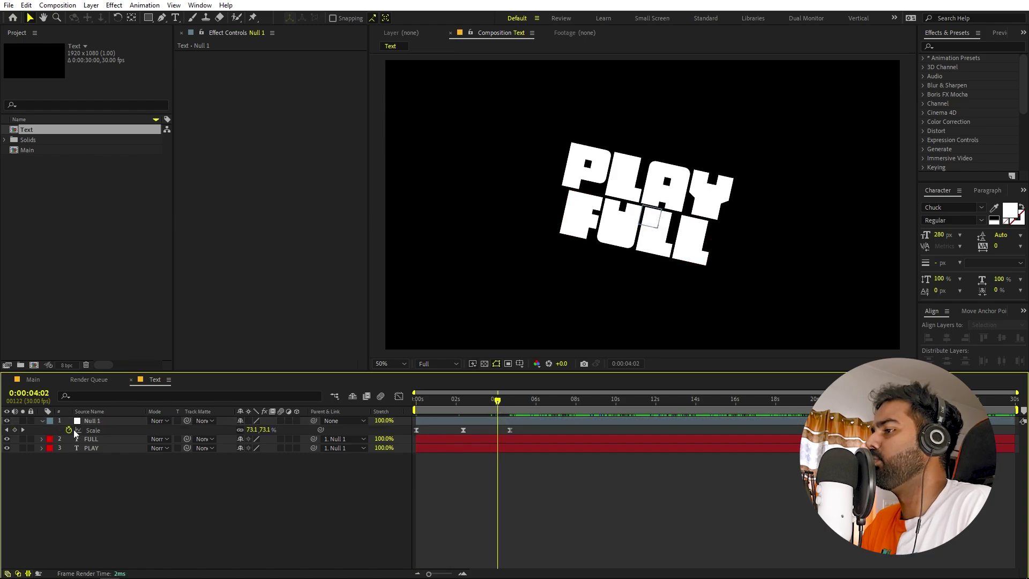
left_click(69, 429, "alt")
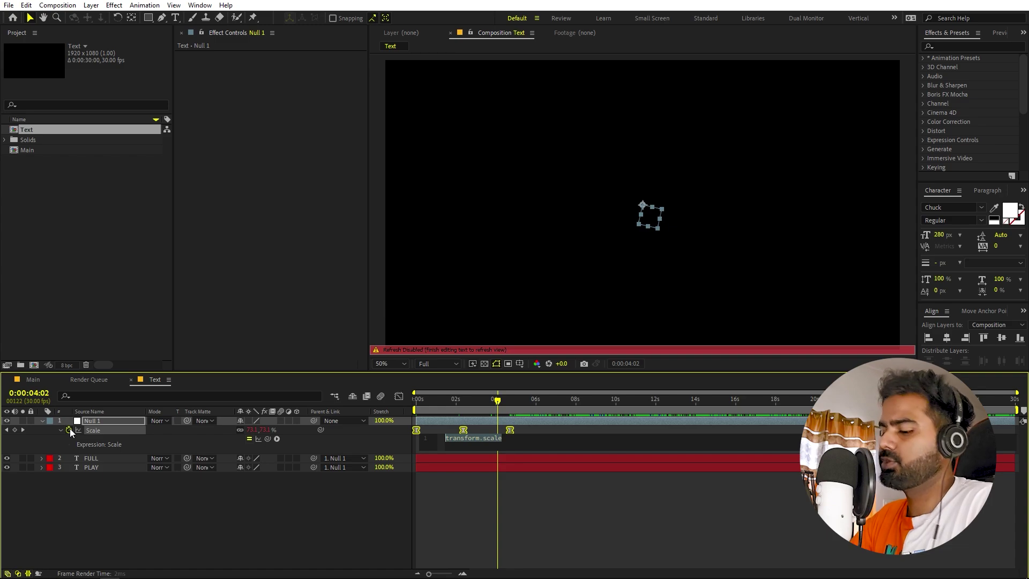
type("loo")
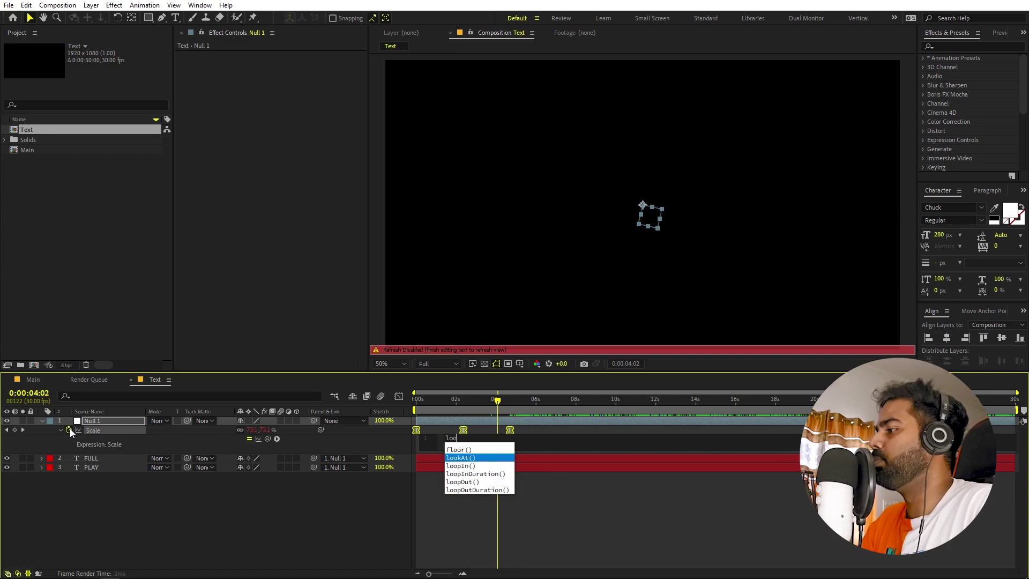
key("Down")
key("Down")
key("Down")
key("Return")
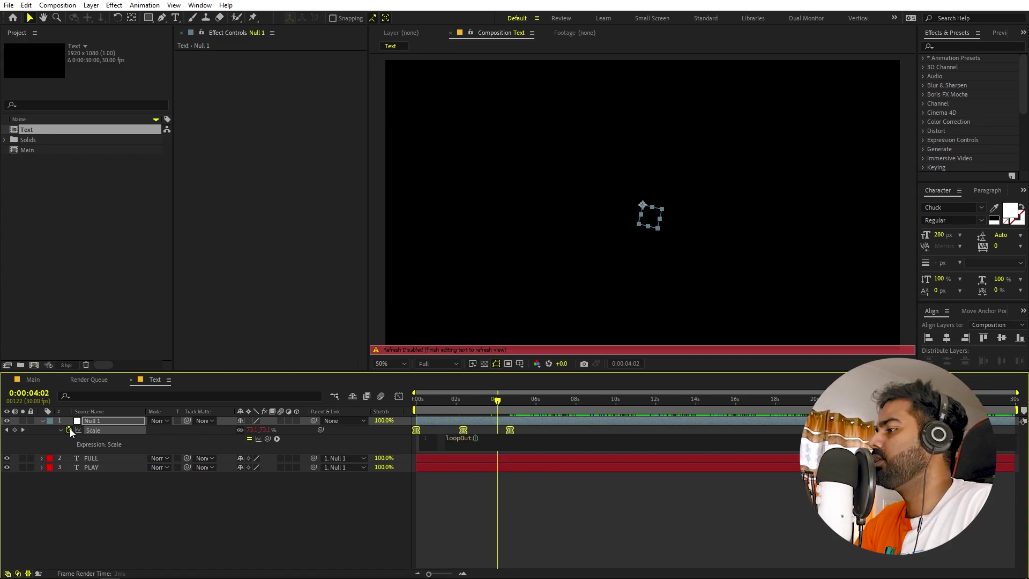
left_click(535, 506)
left_click_drag(496, 402, 346, 449)
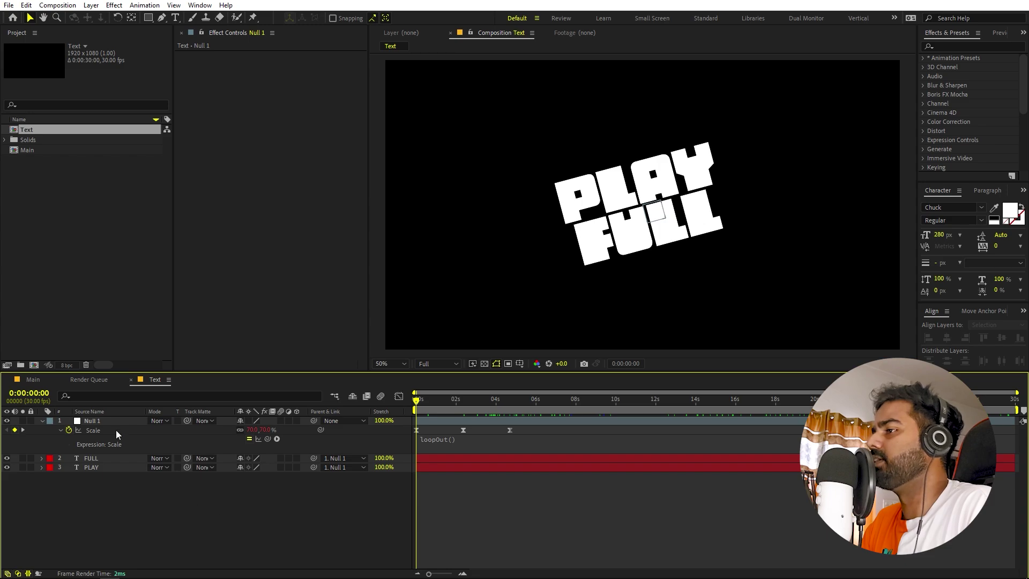
- Place the Text composition in the Main composition and apply the Fill effect to it
left_click(33, 379)
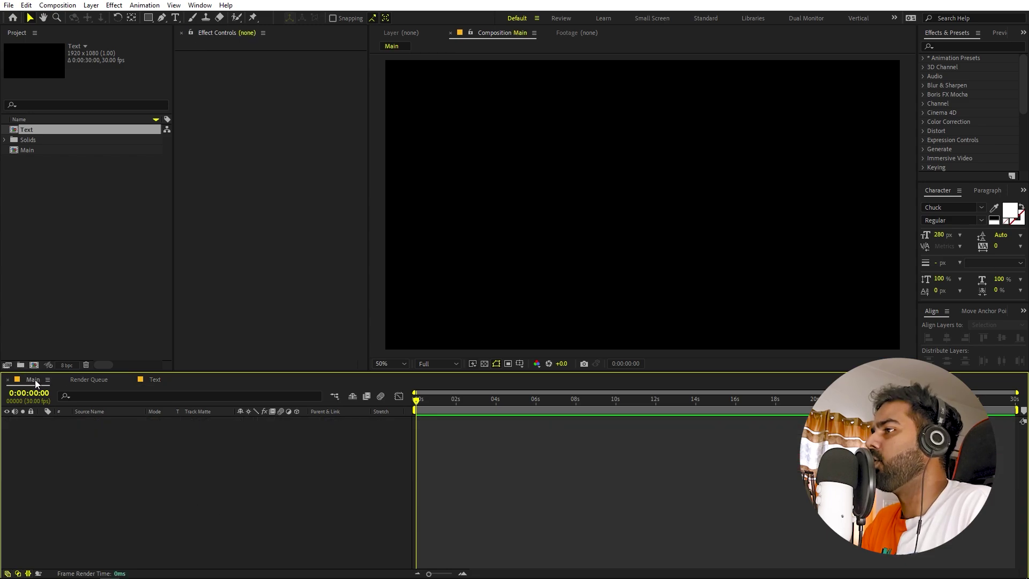
left_click_drag(33, 128, 143, 482)
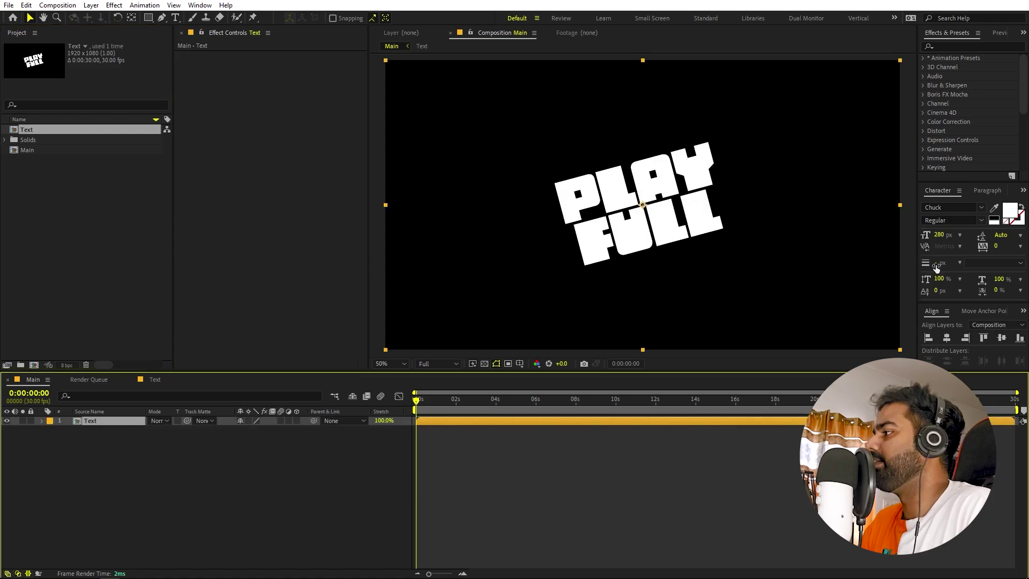
left_click(957, 47)
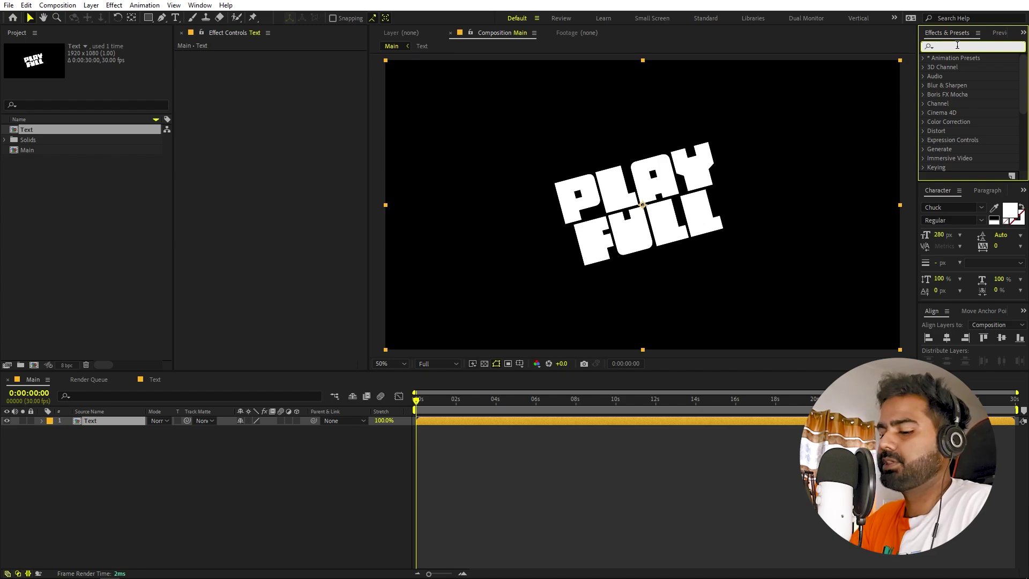
type("fill")
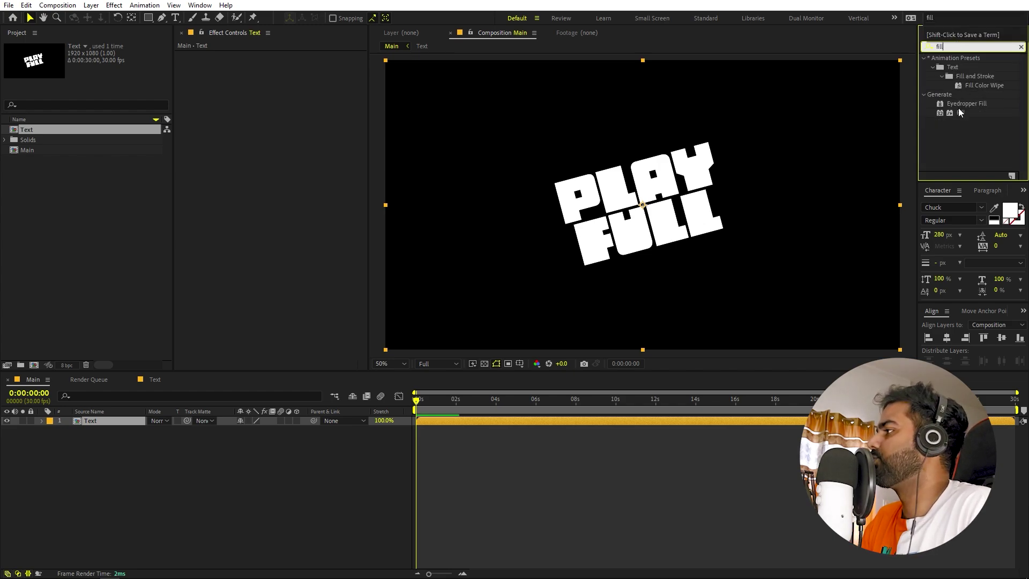
left_click_drag(960, 113, 118, 419)
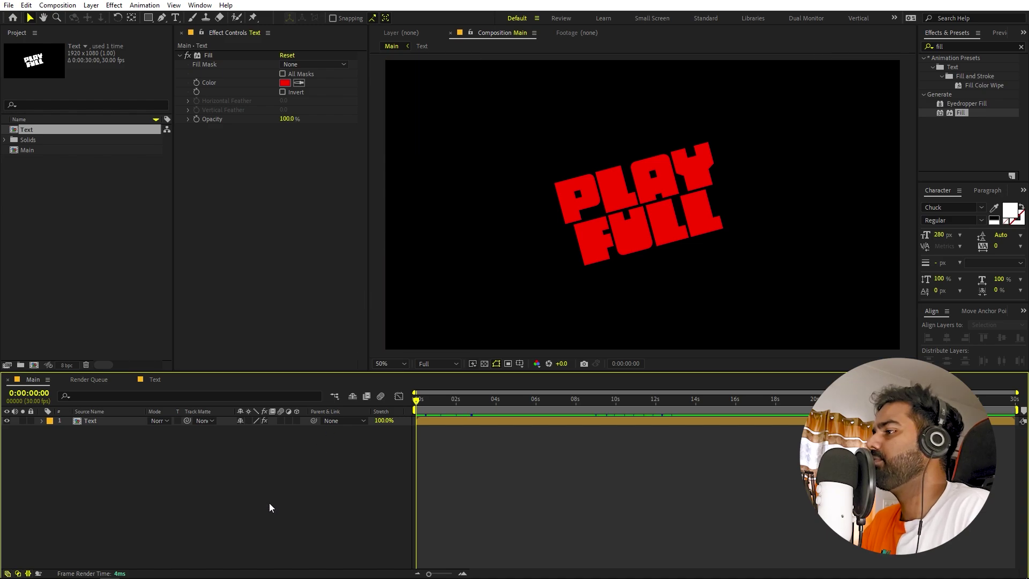
- Create an adjustment layer above the Text layer in the Main composition
right_click(253, 516)
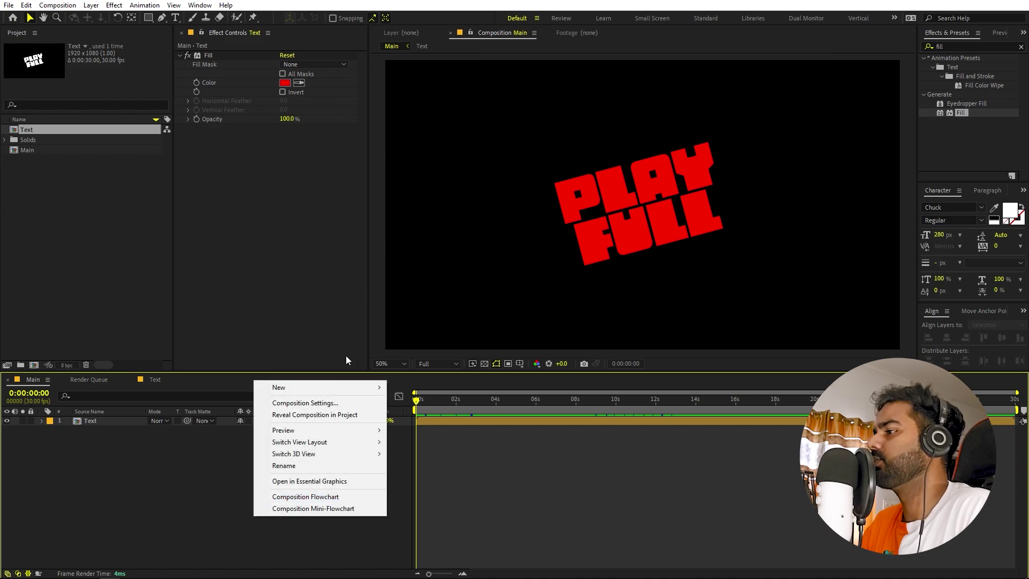
mouse_move(329, 388)
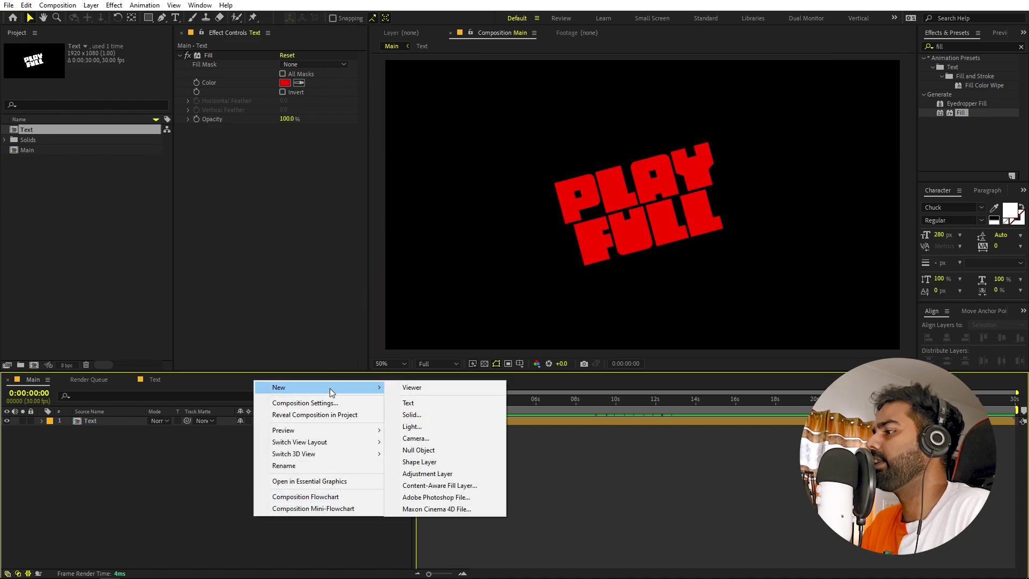
left_click(432, 474)
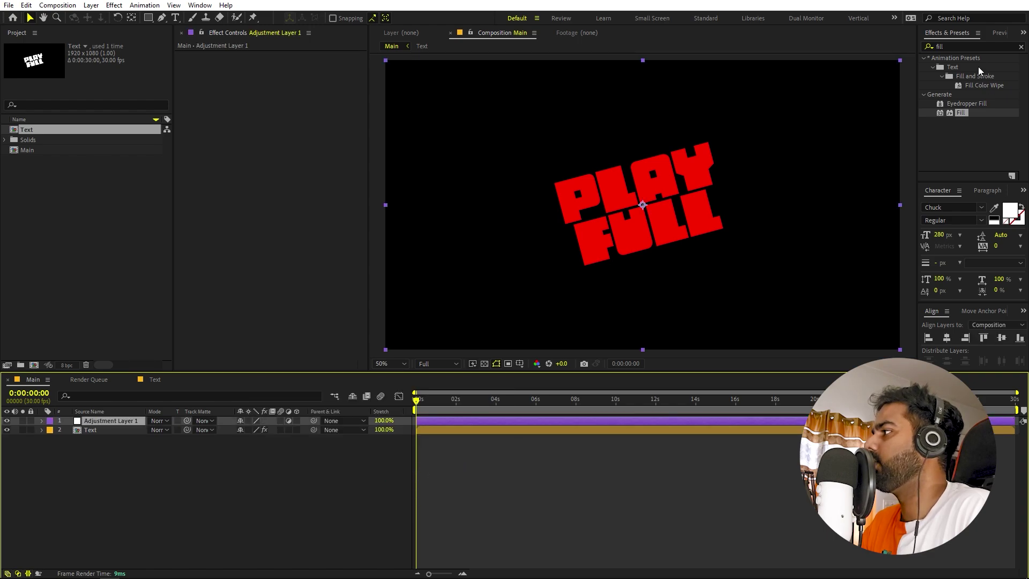
- Apply a Slider Control effect to the adjustment layer and rename the effect Factor
left_click(966, 47)
type("s")
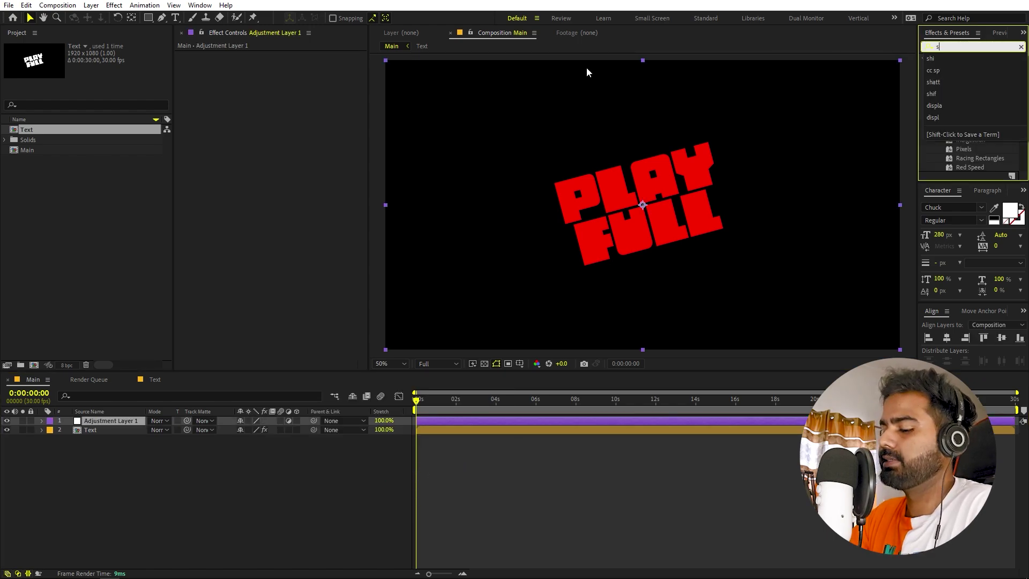
type("lider")
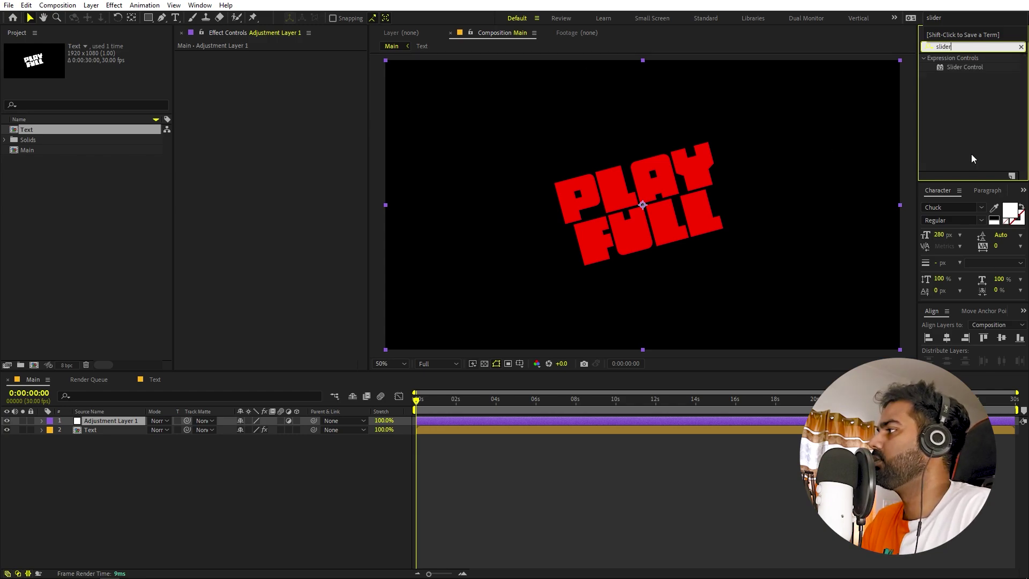
left_click_drag(968, 65, 101, 423)
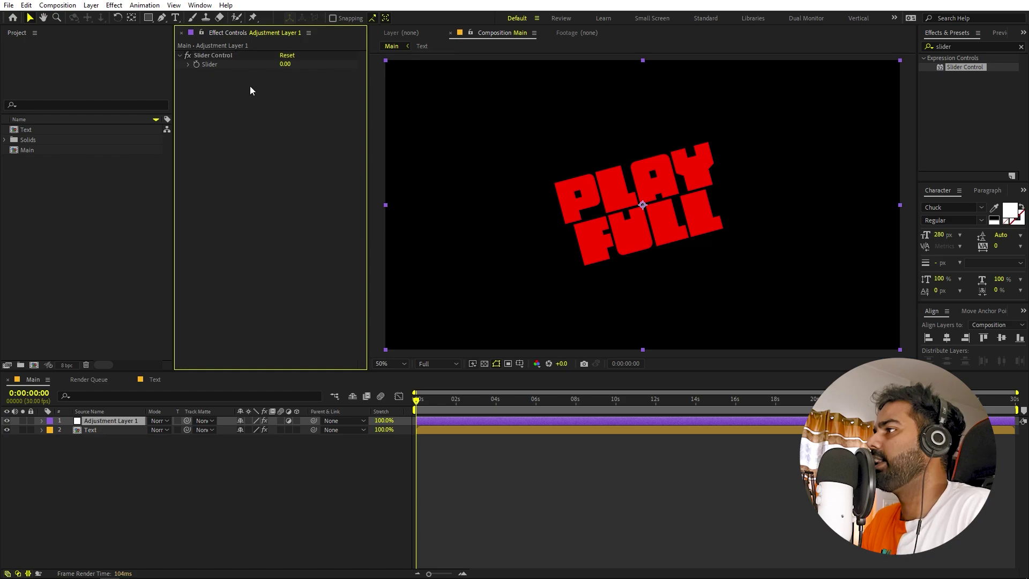
left_click(220, 56)
key("Return")
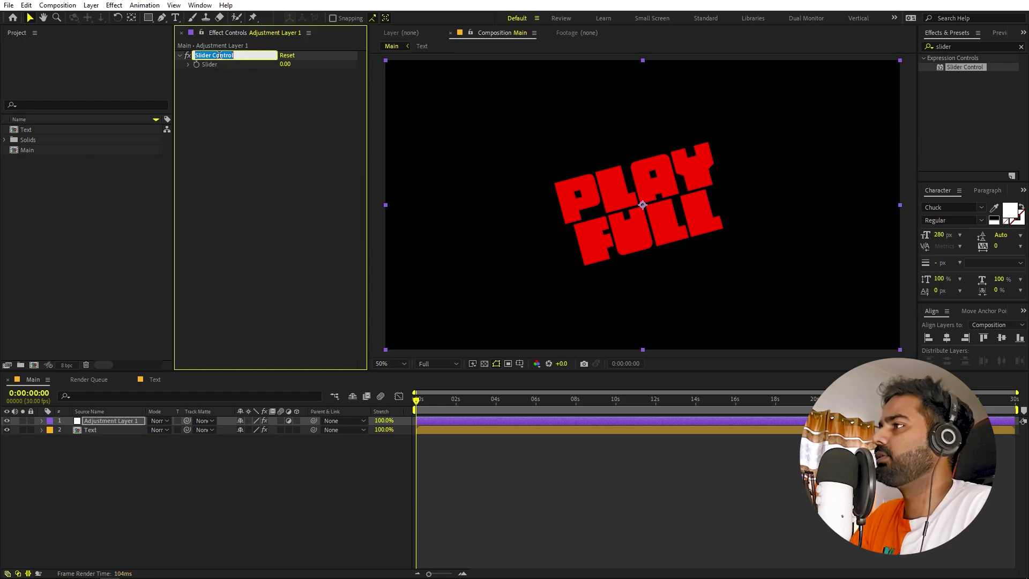
type("Factor")
key("Return")
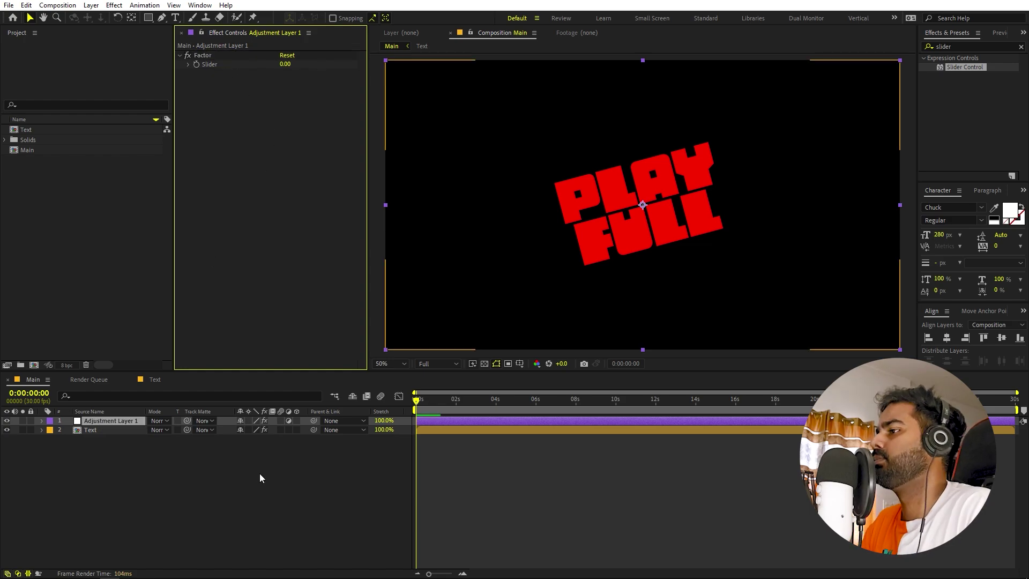
- Reveal the Text layer's scale and enable an expression on it with the default transform.scale
left_click(134, 449)
left_click(98, 429)
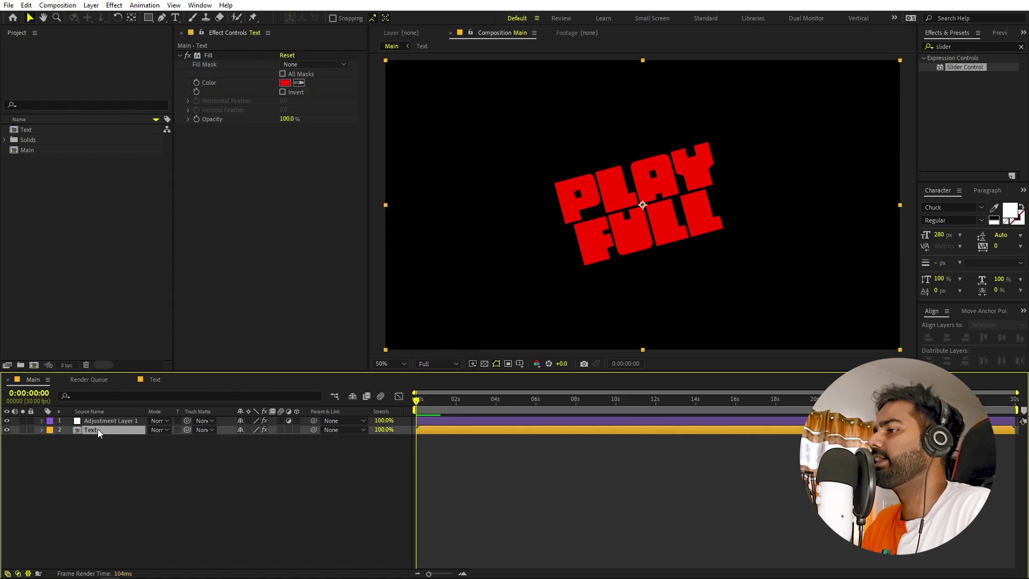
key("s")
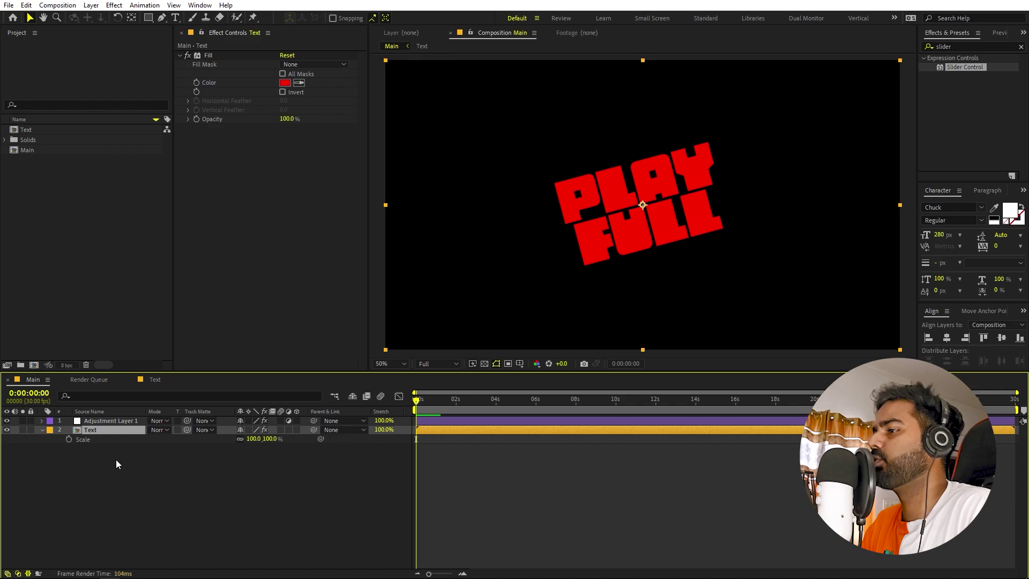
left_click(69, 439, "alt")
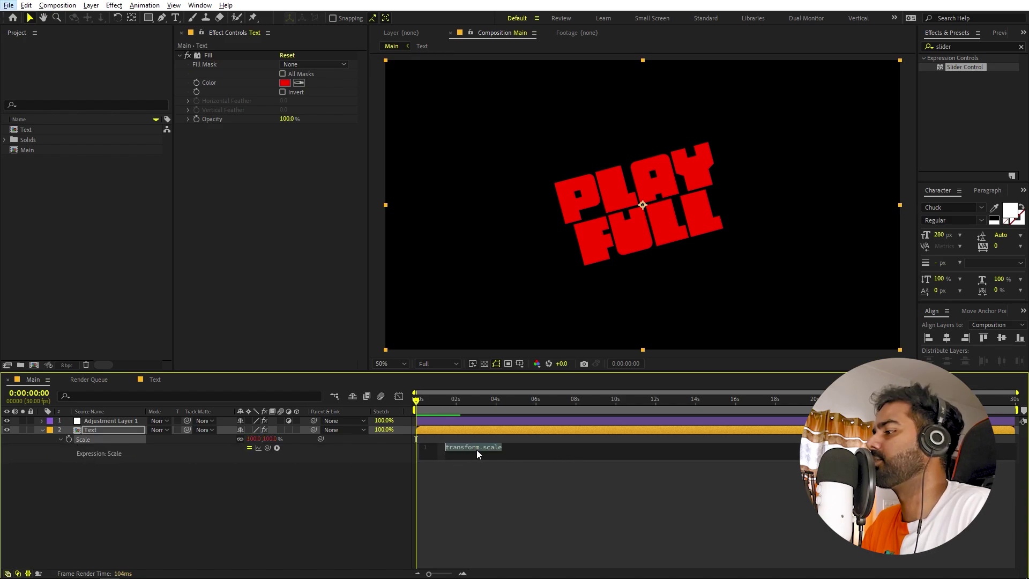
left_click(523, 487)
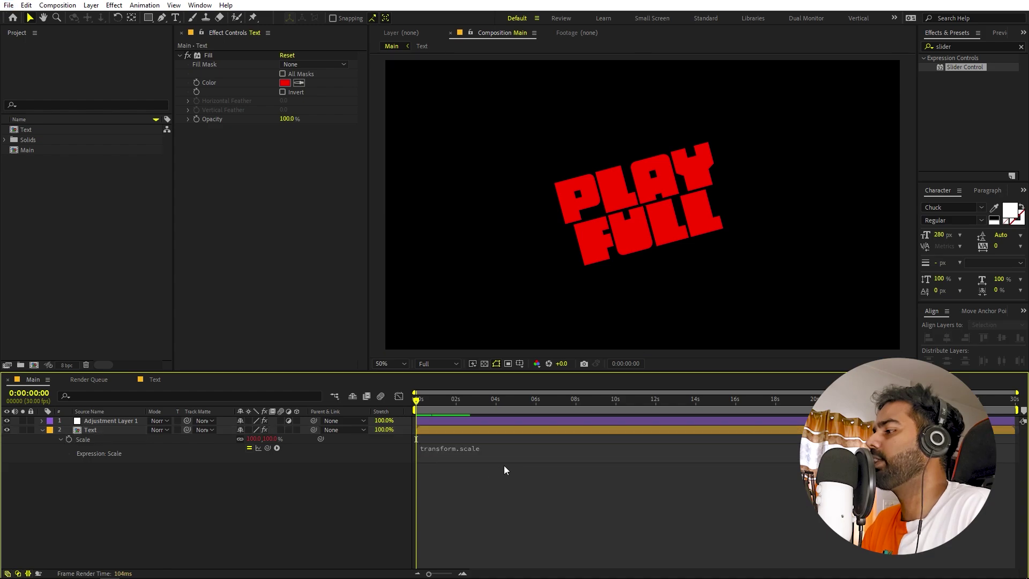
- Lock the adjustment layer's effect controls and replace the Text layer's scale expression with x = linked to the Factor slider
left_click(117, 419)
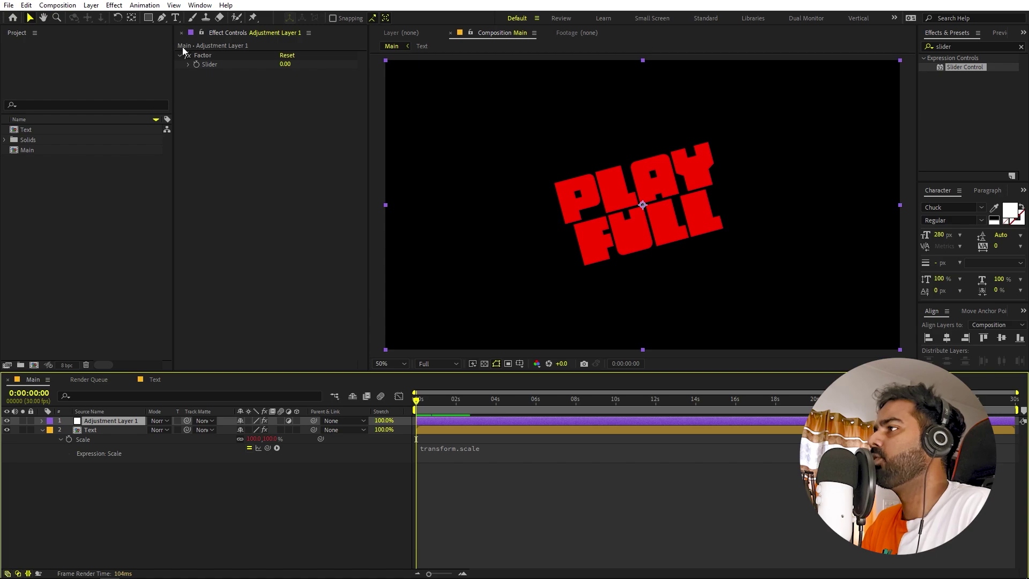
left_click(204, 37)
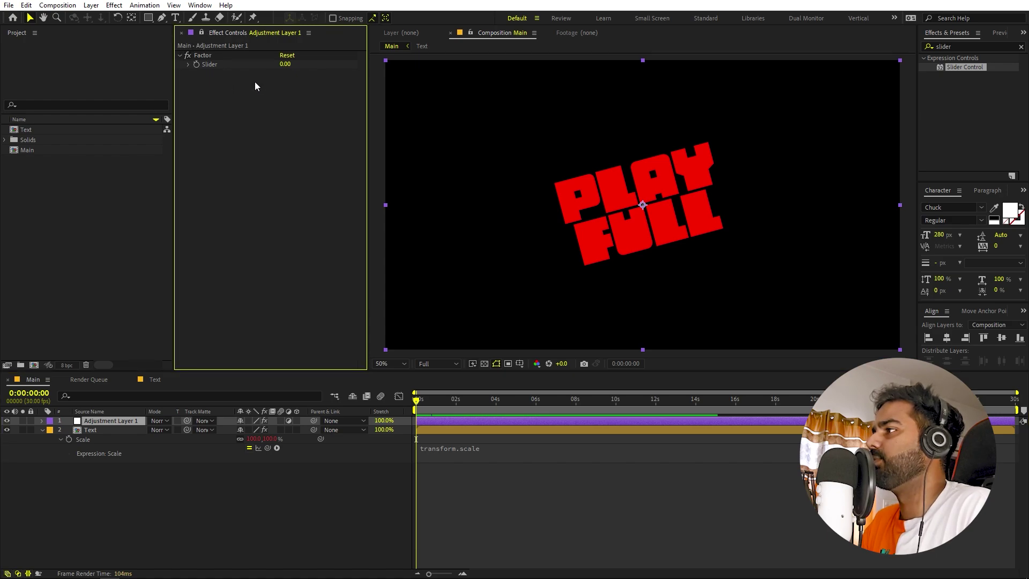
left_click(103, 432)
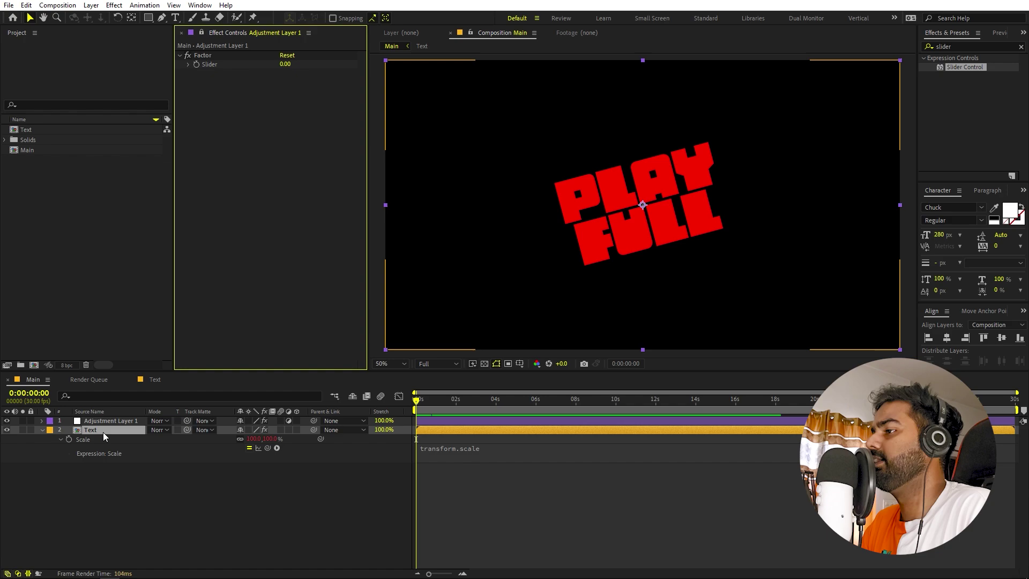
left_click(475, 452)
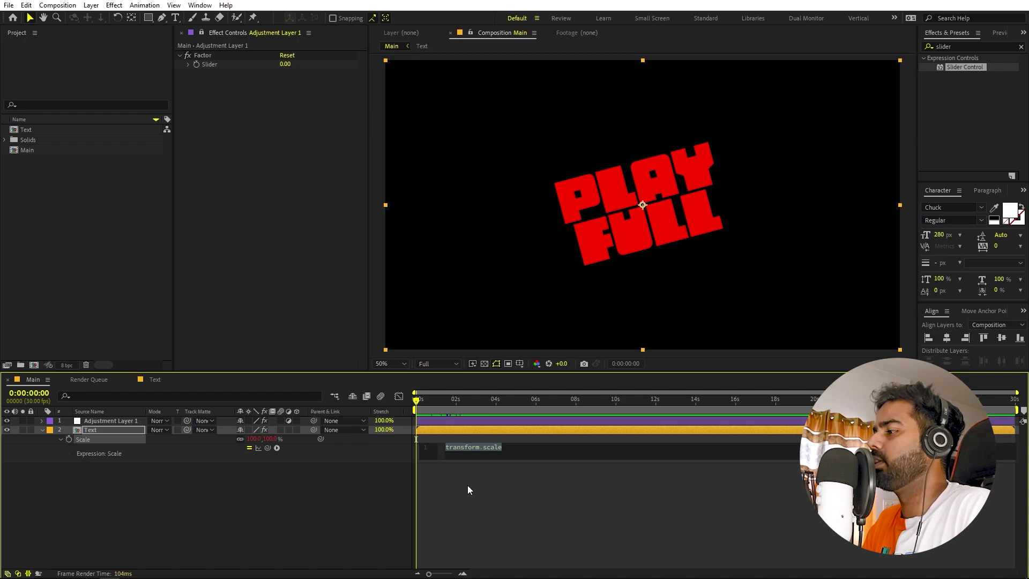
type("x ")
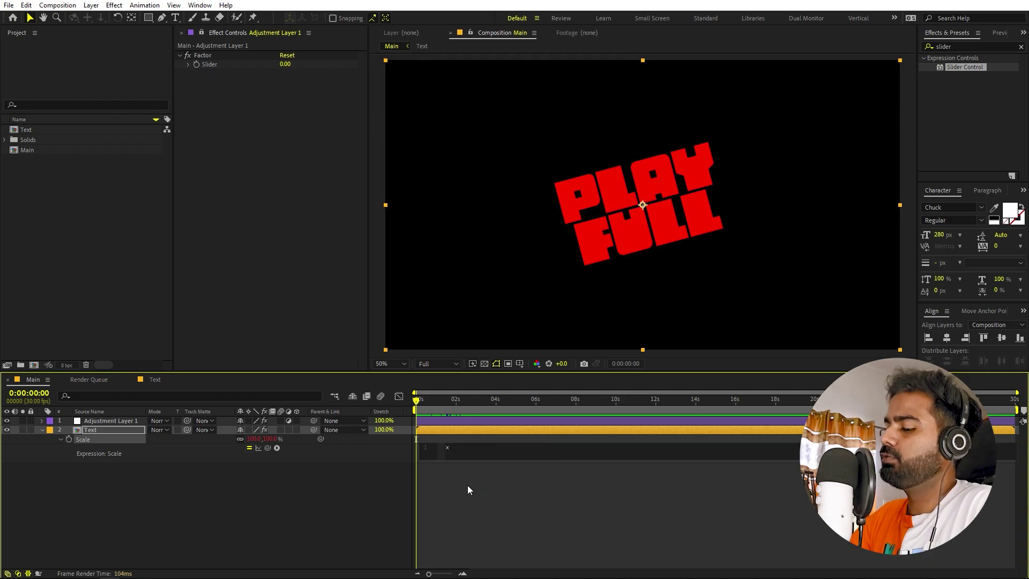
type("=")
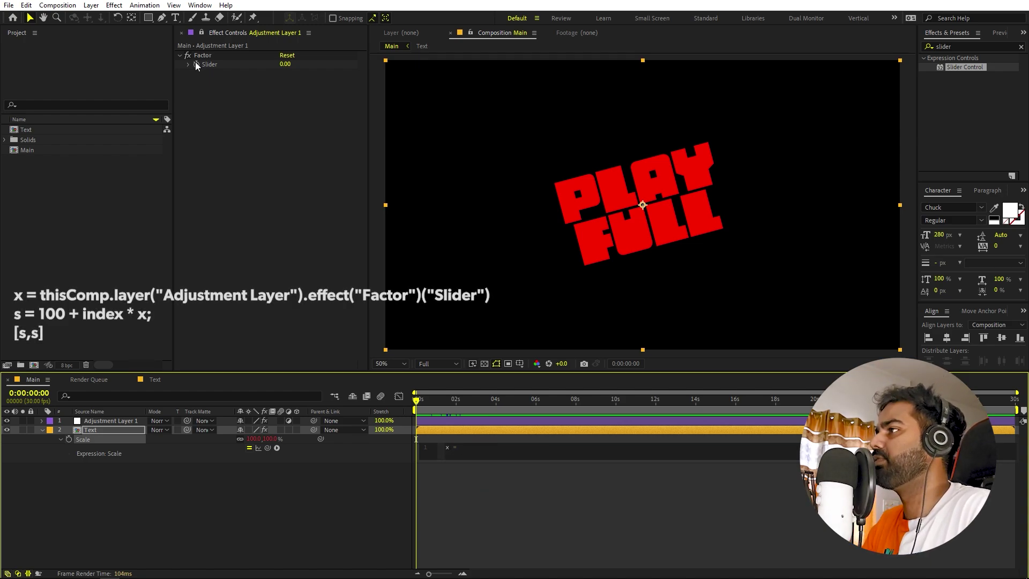
left_click_drag(268, 447, 211, 65)
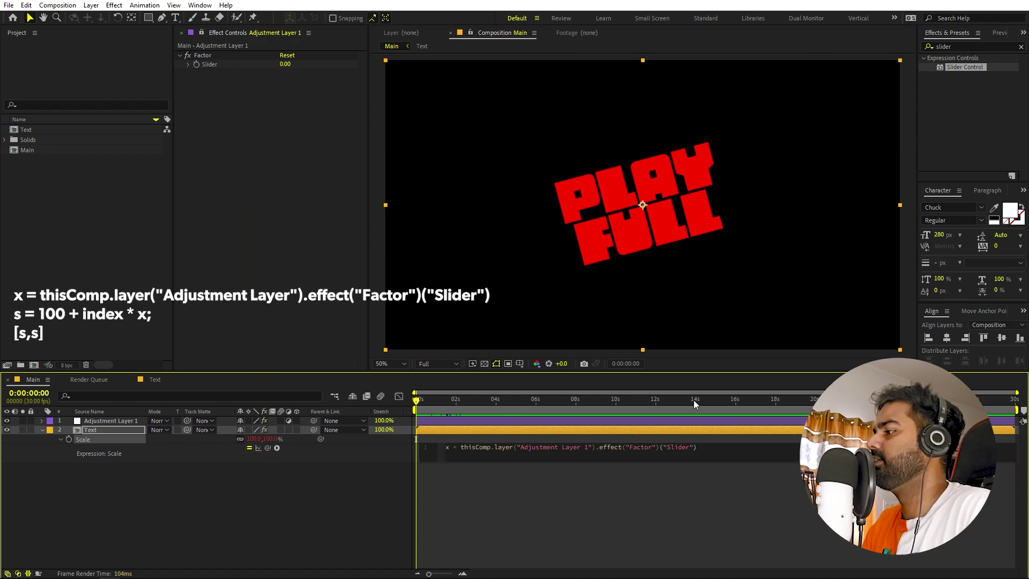
- Add a second line, s = 100 + index * x, to the Text layer's scale expression
left_click_drag(741, 461, 744, 514)
key("Return")
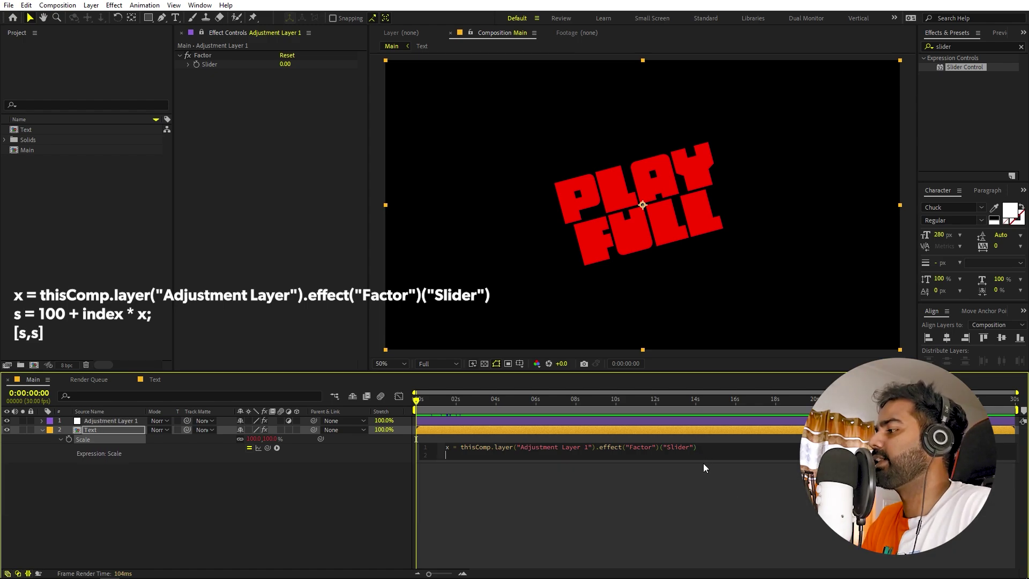
left_click_drag(705, 461, 702, 539)
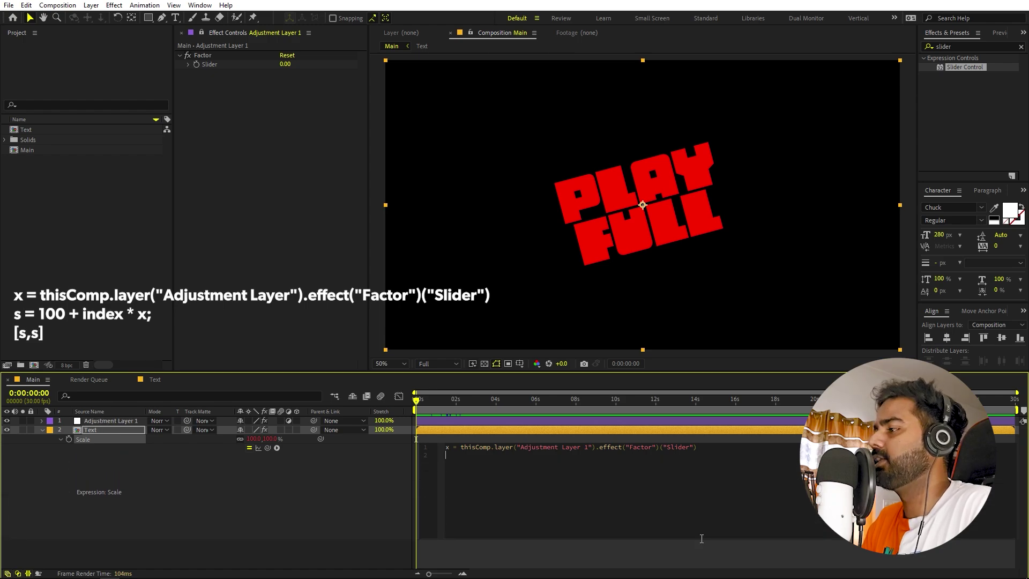
type("s")
key("Escape")
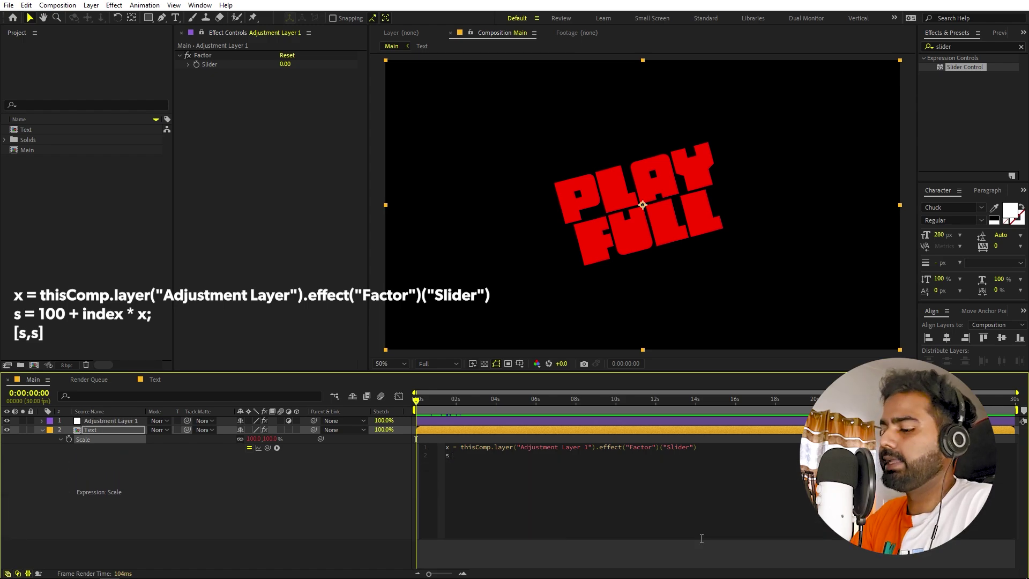
type("= 100 +")
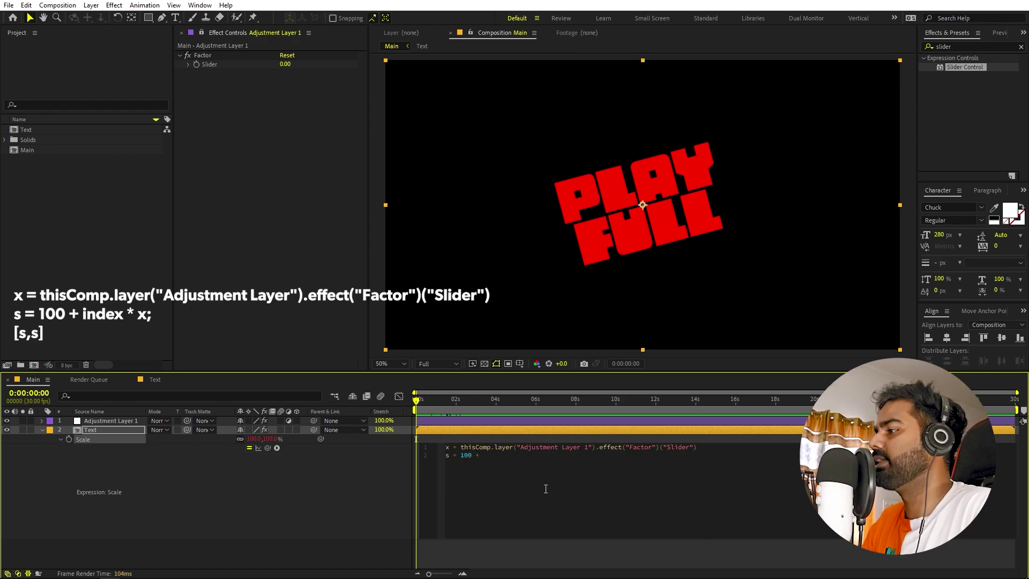
type("index ")
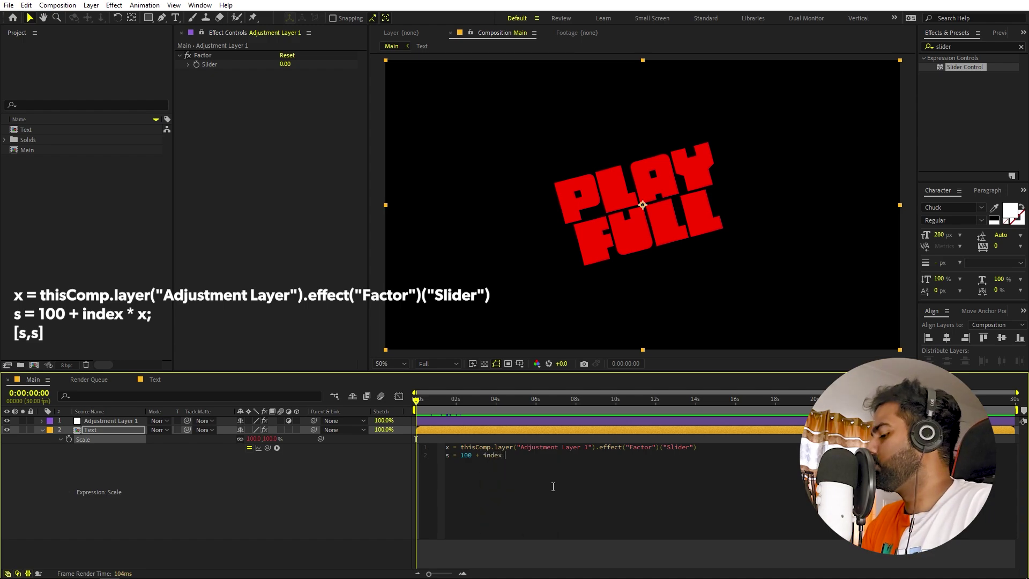
type("*")
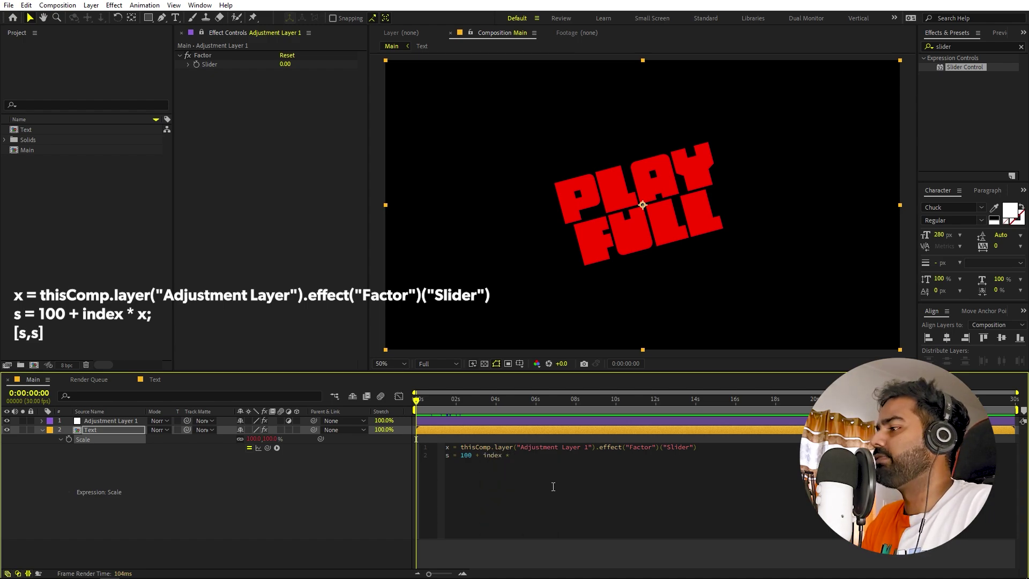
type(" x")
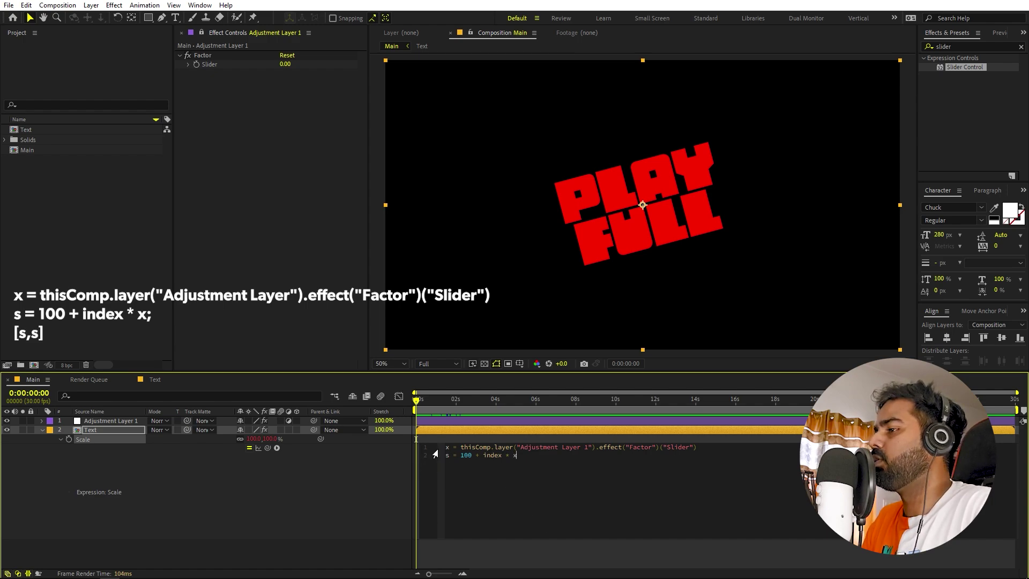
left_click(137, 431)
left_click(132, 491)
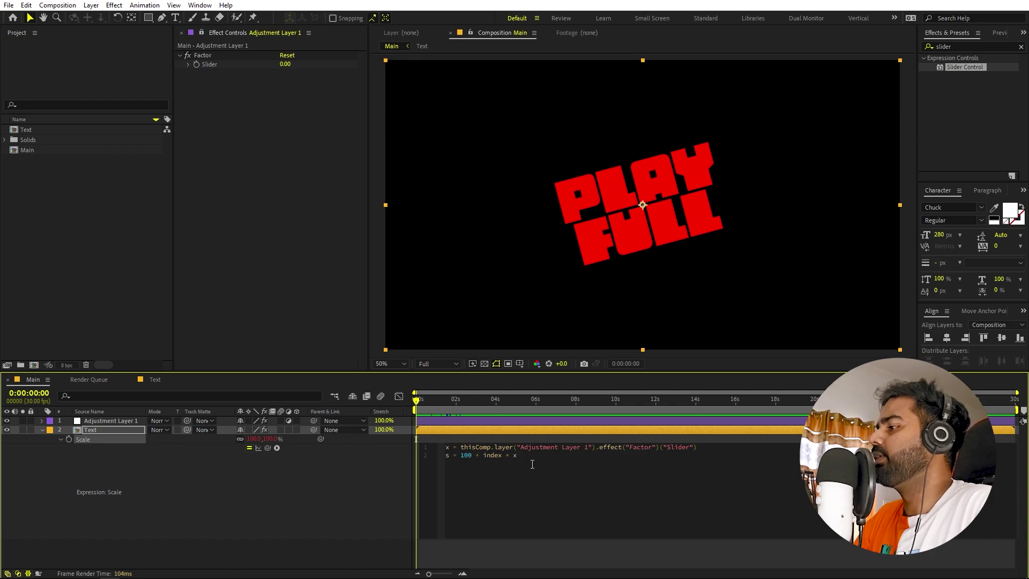
- Add a third line, [s,s], to the Text layer's scale expression and commit the expression
key("Return")
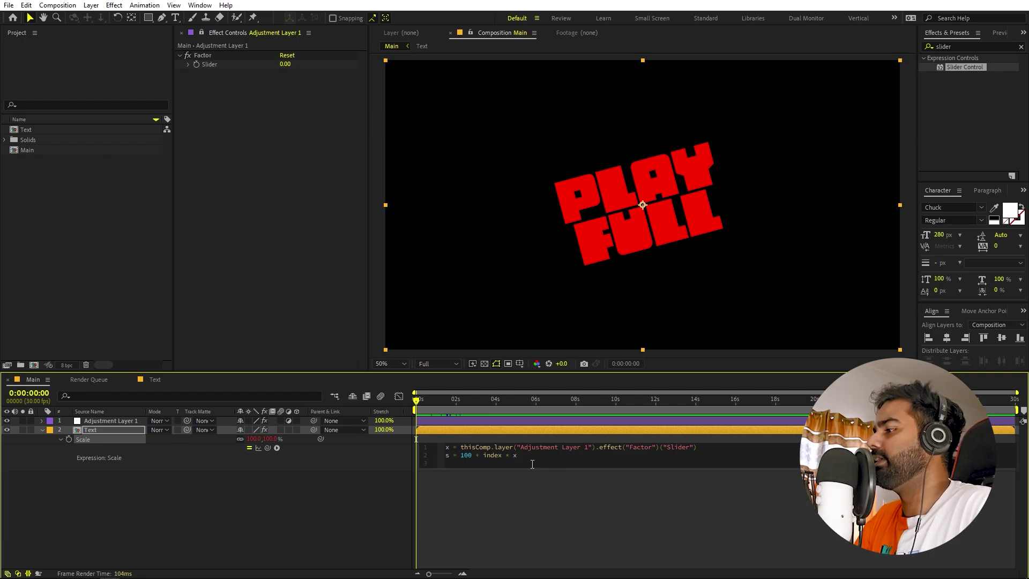
type("[")
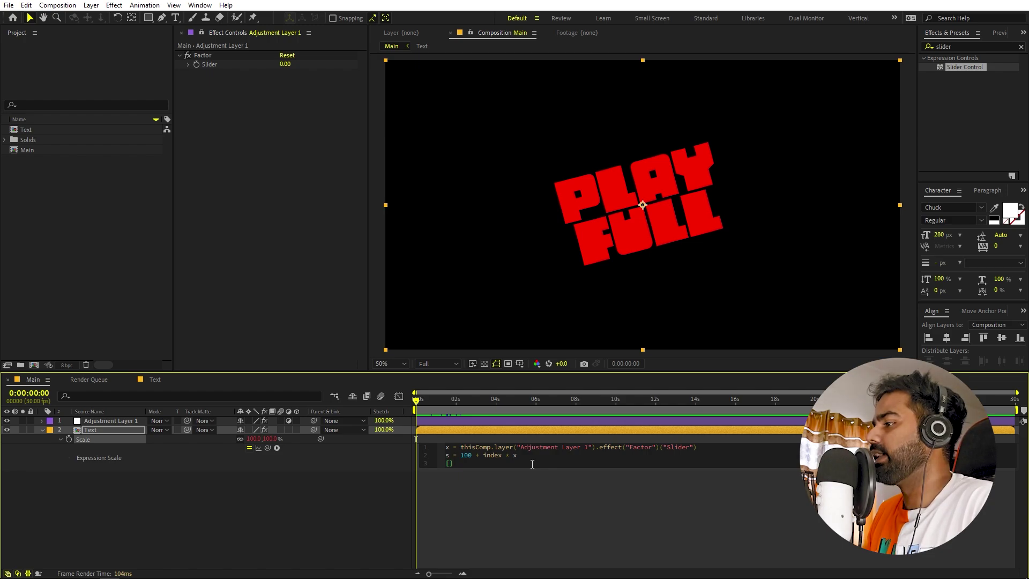
type("s")
type(",s")
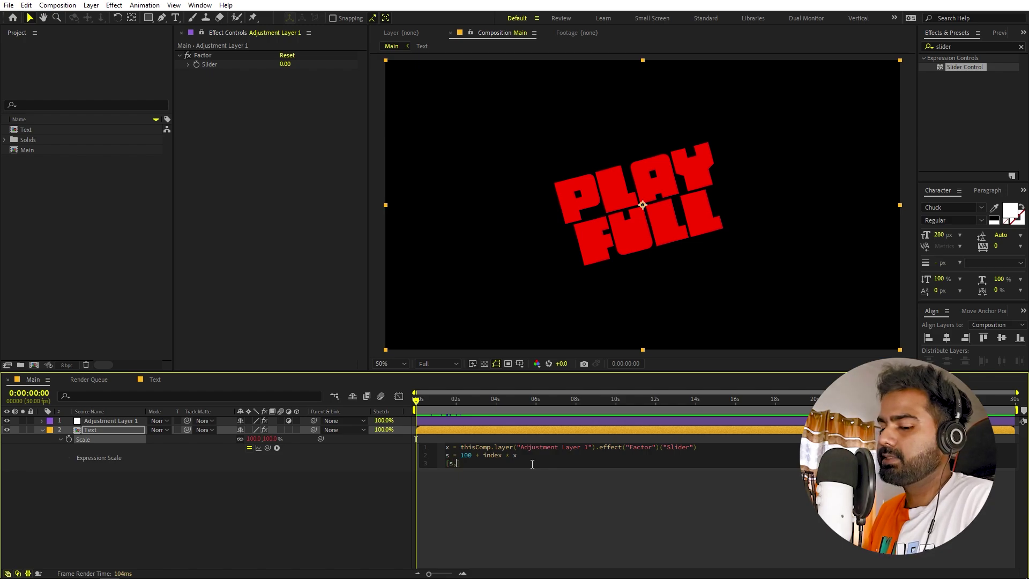
left_click(565, 489)
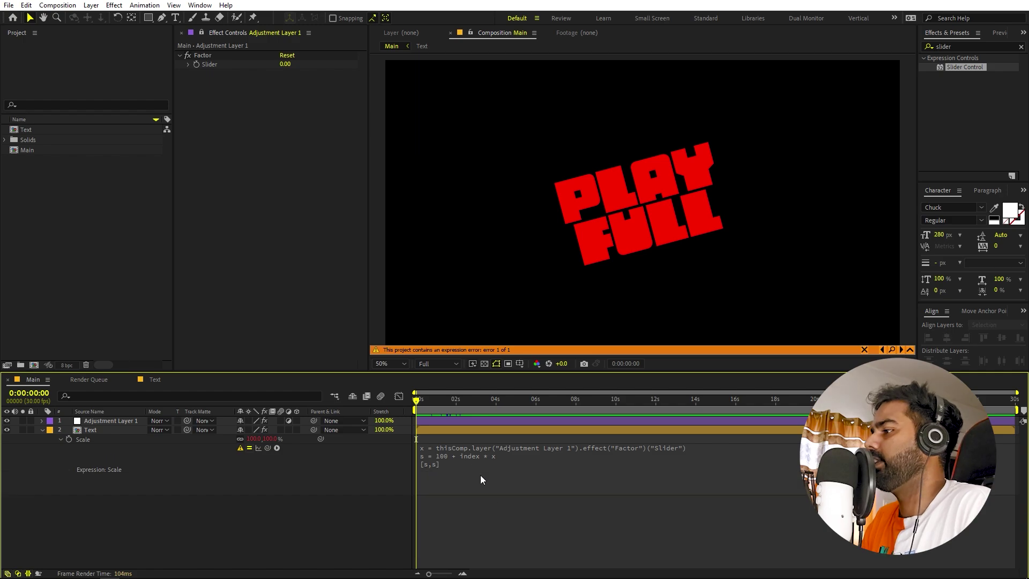
- End the s = 100 + index * x line of the scale expression with a semicolon and commit it
left_click(469, 448)
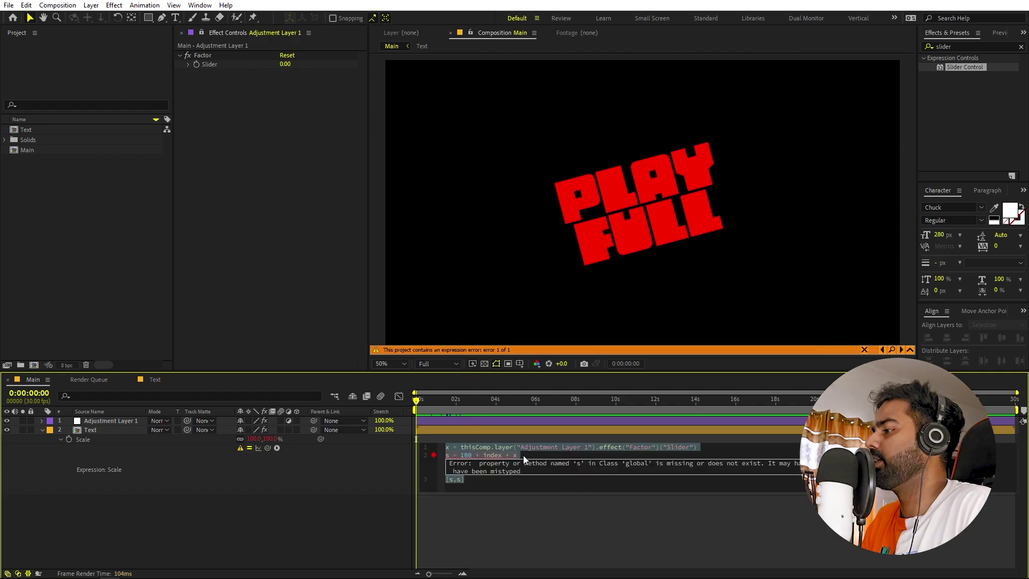
left_click(530, 455)
type(";")
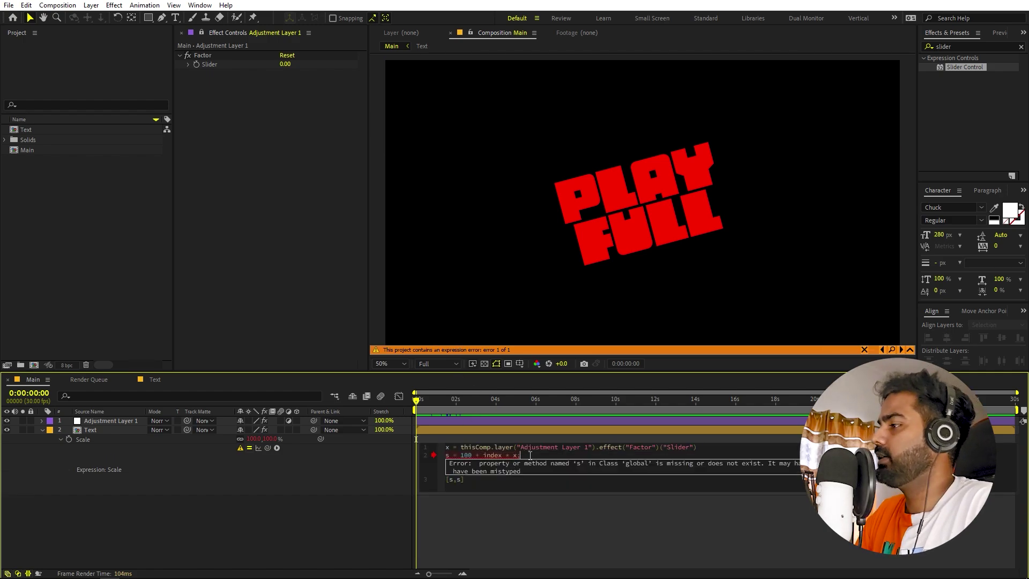
left_click(551, 519)
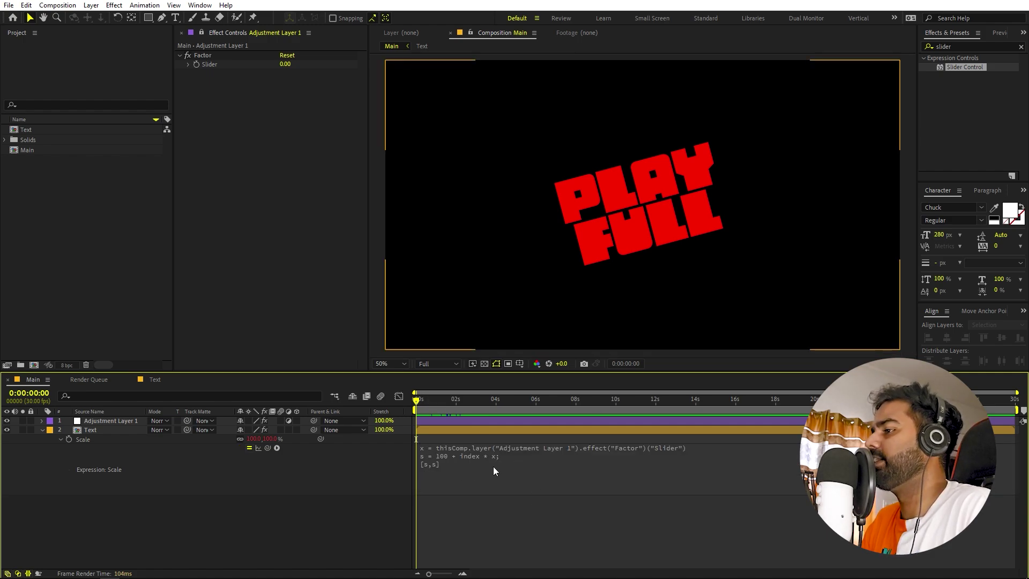
- Collapse the Text layer's properties and unlock the adjustment layer's effect controls
left_click(41, 430)
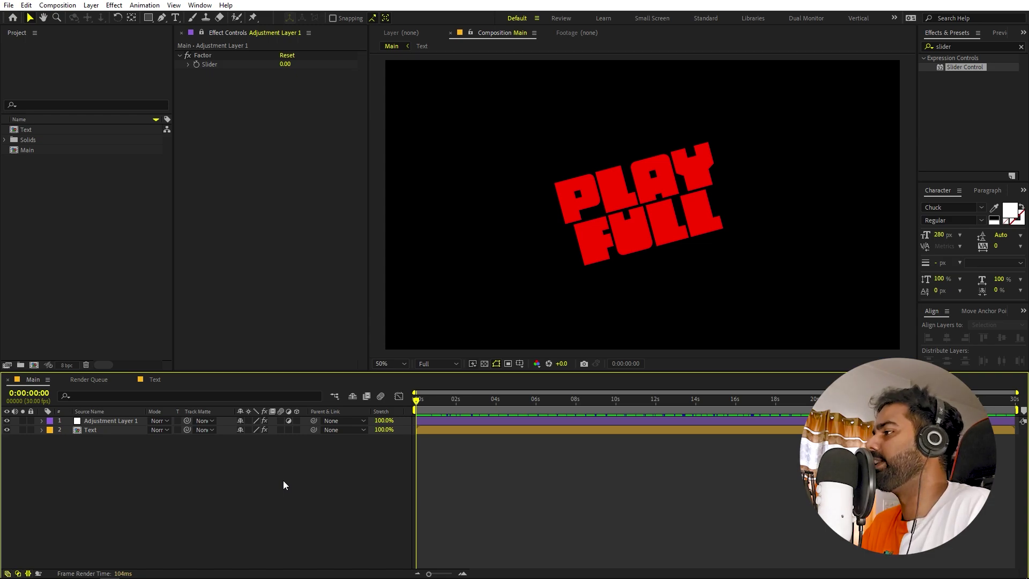
left_click(202, 32)
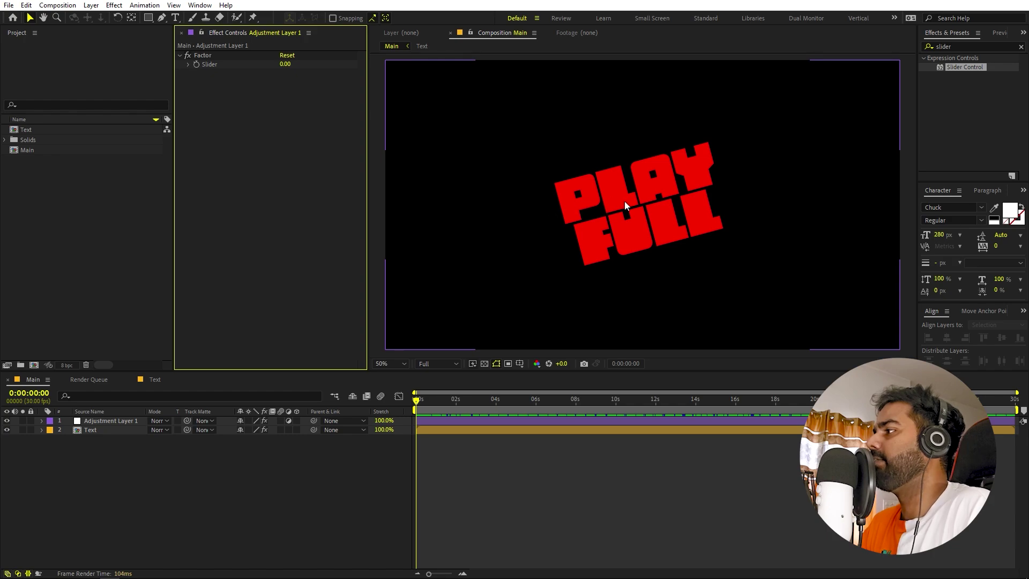
left_click(110, 430)
left_click(117, 456)
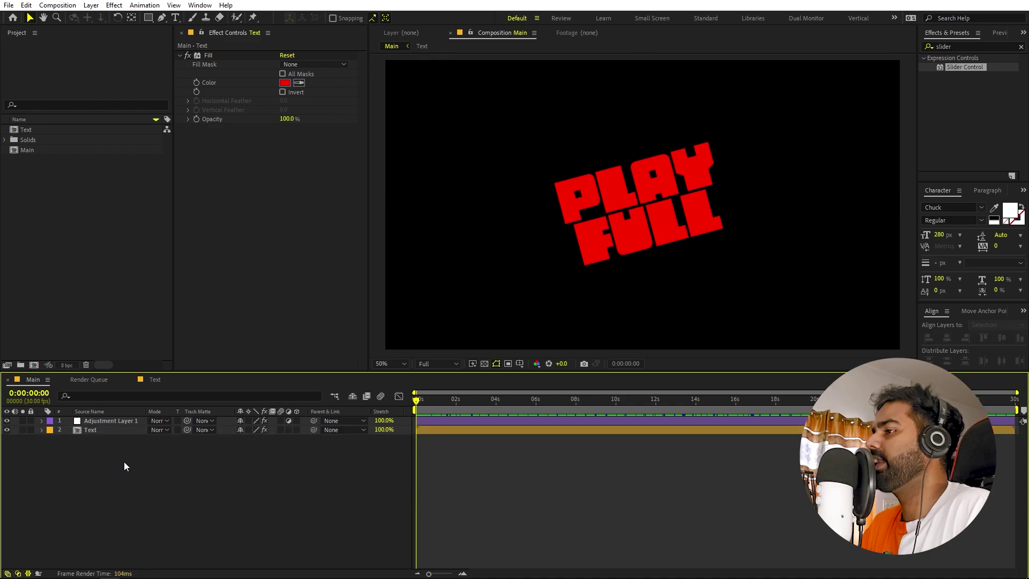
- Find the Color Control effect and apply it to the adjustment layer below the Factor slider
left_click(124, 422)
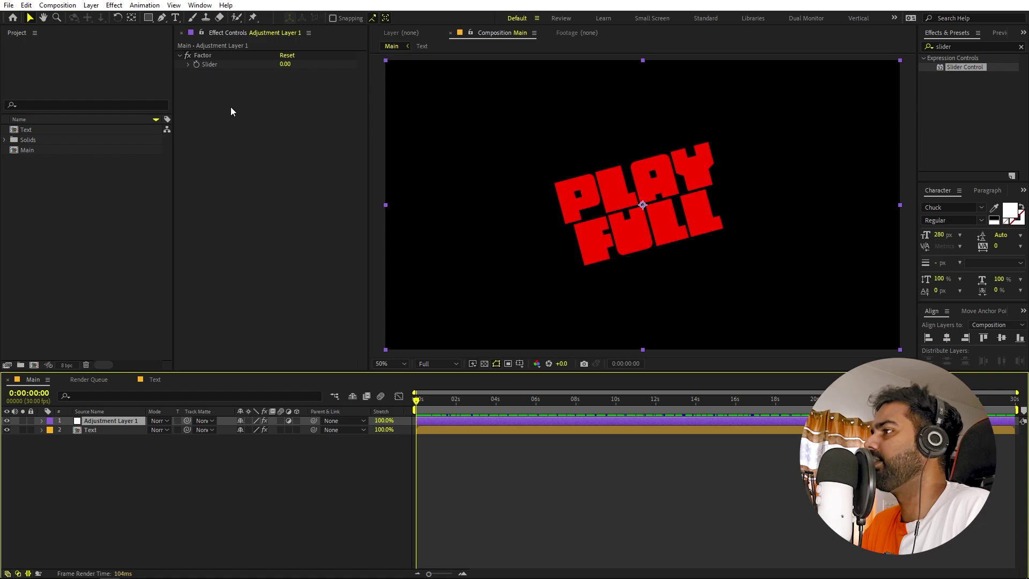
left_click(969, 46)
type("color")
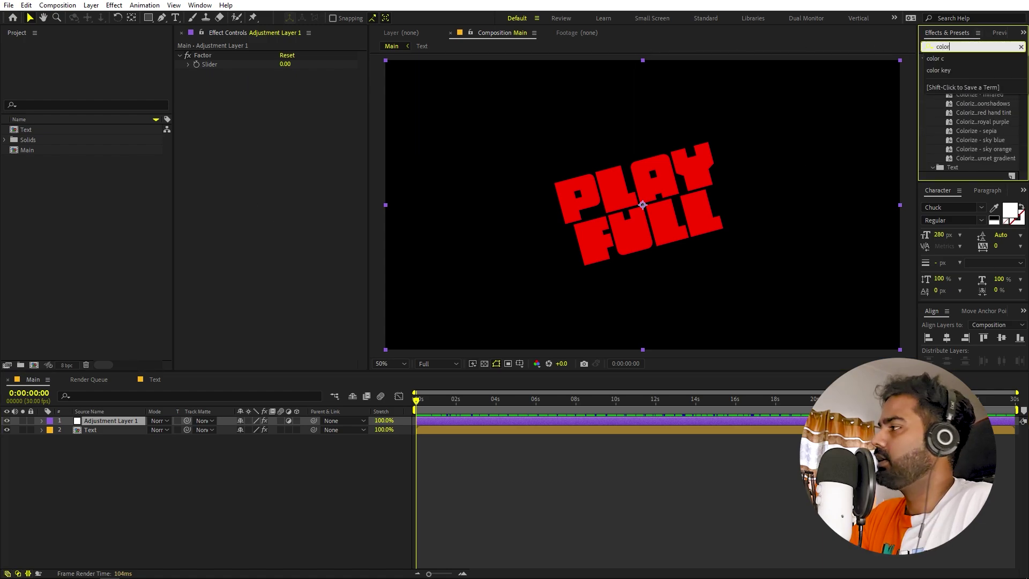
type(" c")
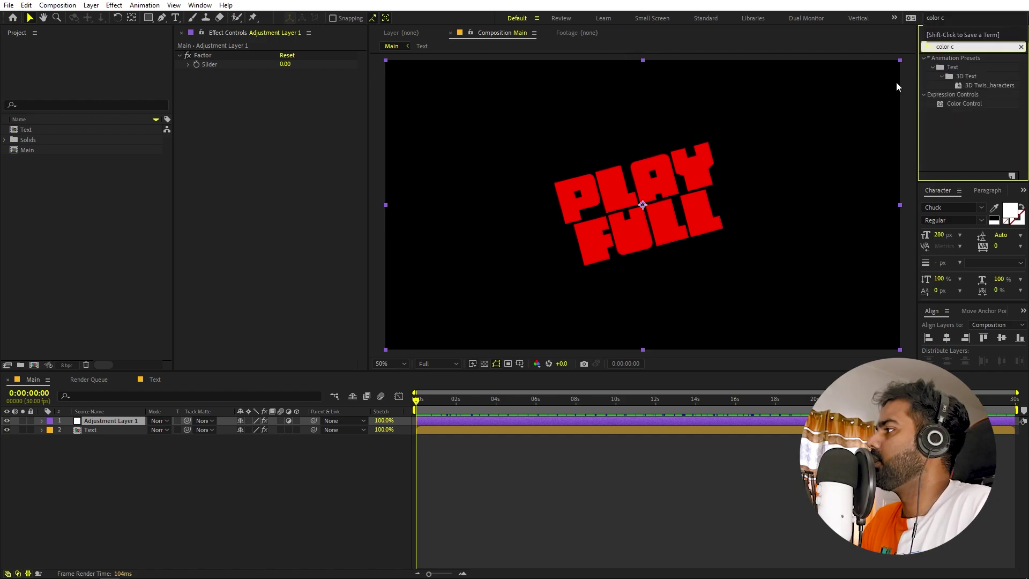
left_click_drag(954, 106, 240, 118)
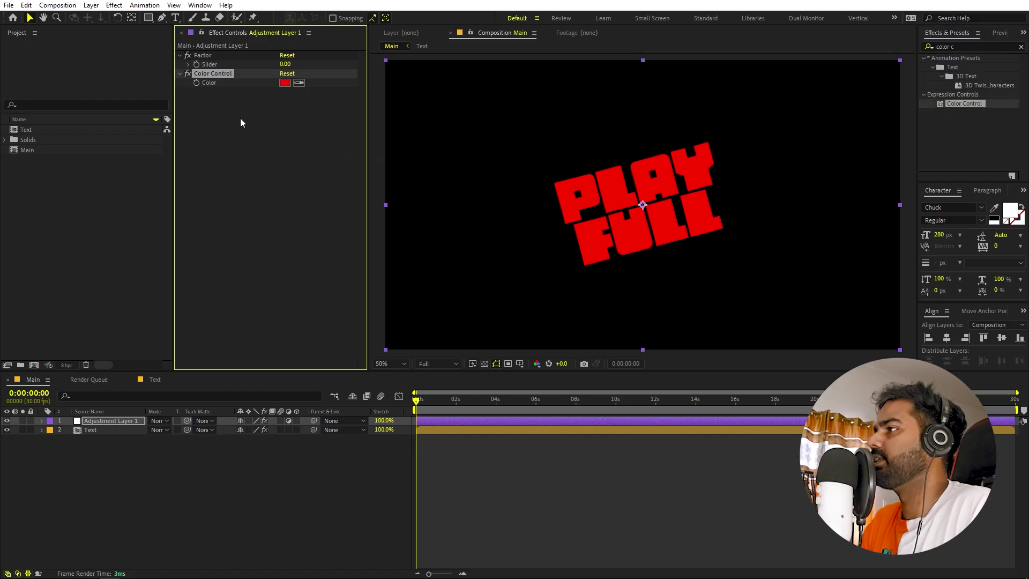
left_click(247, 132)
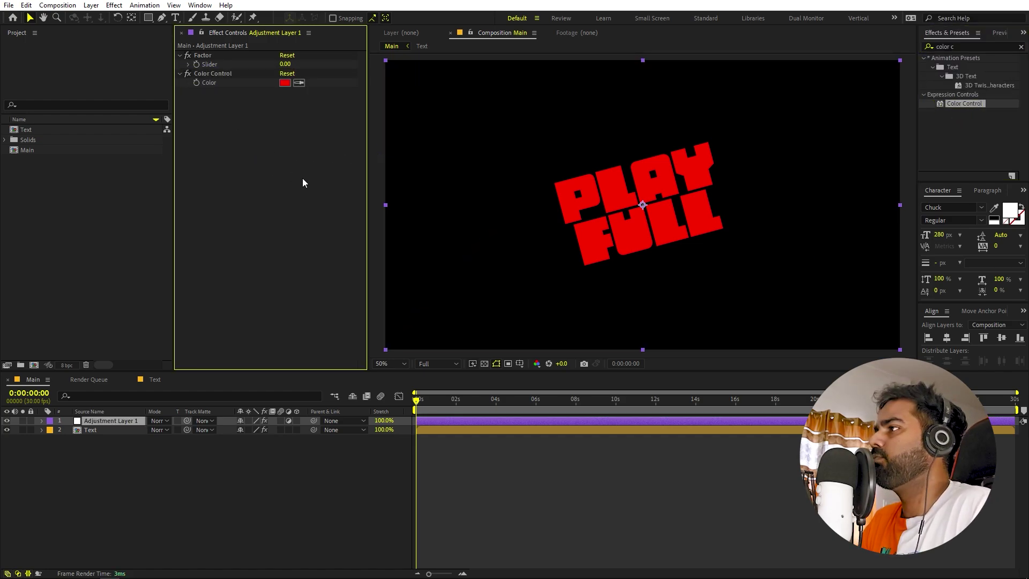
- Duplicate the Color Control effect four times on the adjustment layer
left_click(221, 73)
key("ctrl+d")
key("ctrl+d")
key("ctrl+d")
key("ctrl+d")
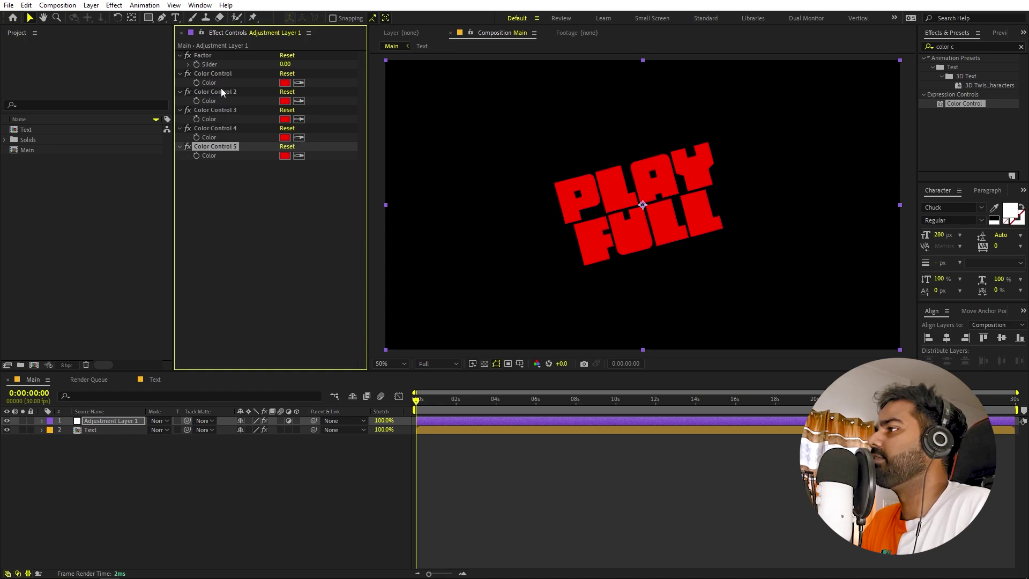
left_click(257, 256)
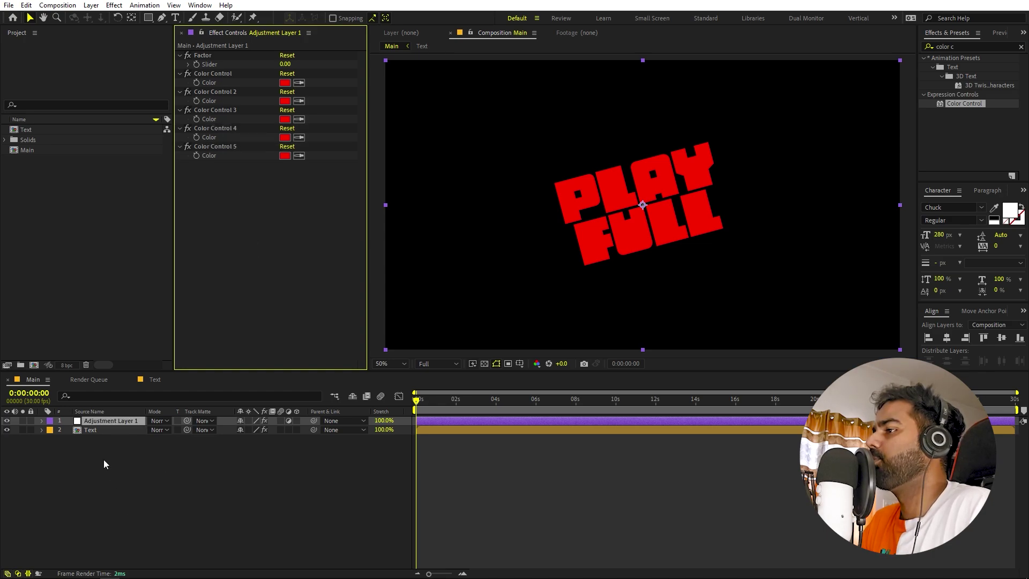
- Duplicate the Text layer four times in the Main composition
left_click(95, 431)
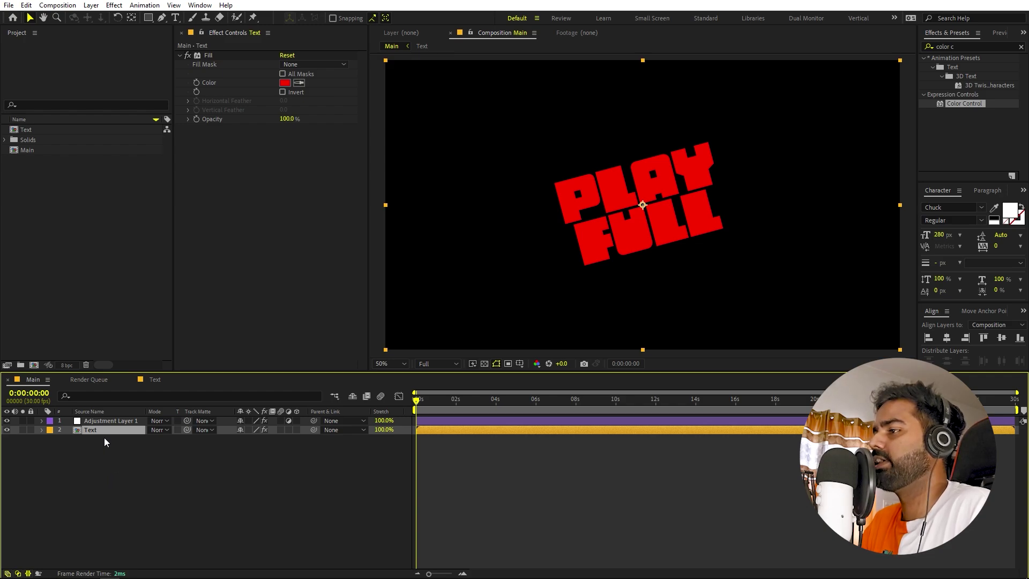
key("ctrl+d")
key("ctrl+d")
key("ctrl+d")
key("ctrl+d")
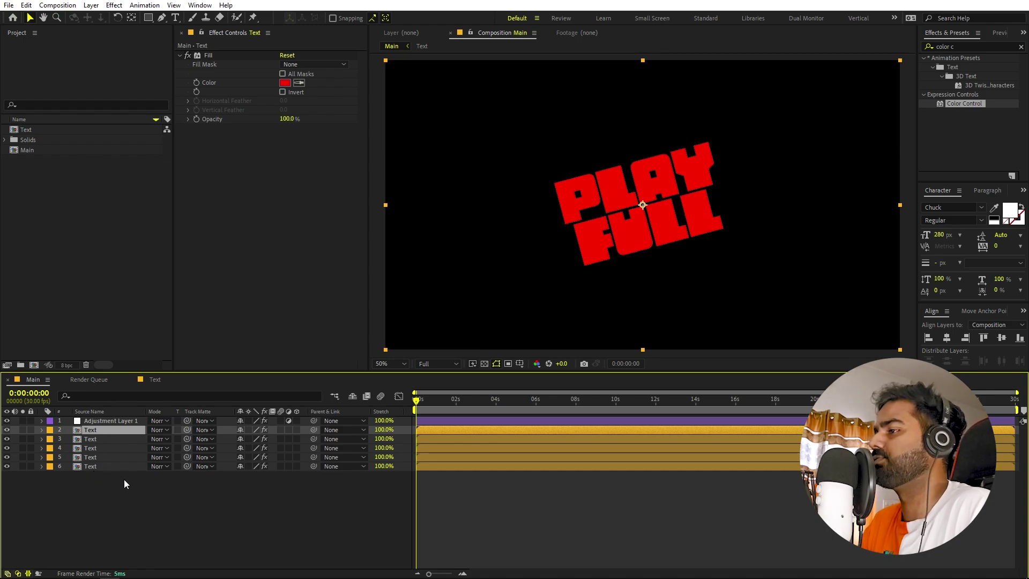
- Show the adjustment layer's effect controls, lock them in view, and deselect the layers
left_click(100, 438)
left_click(100, 465)
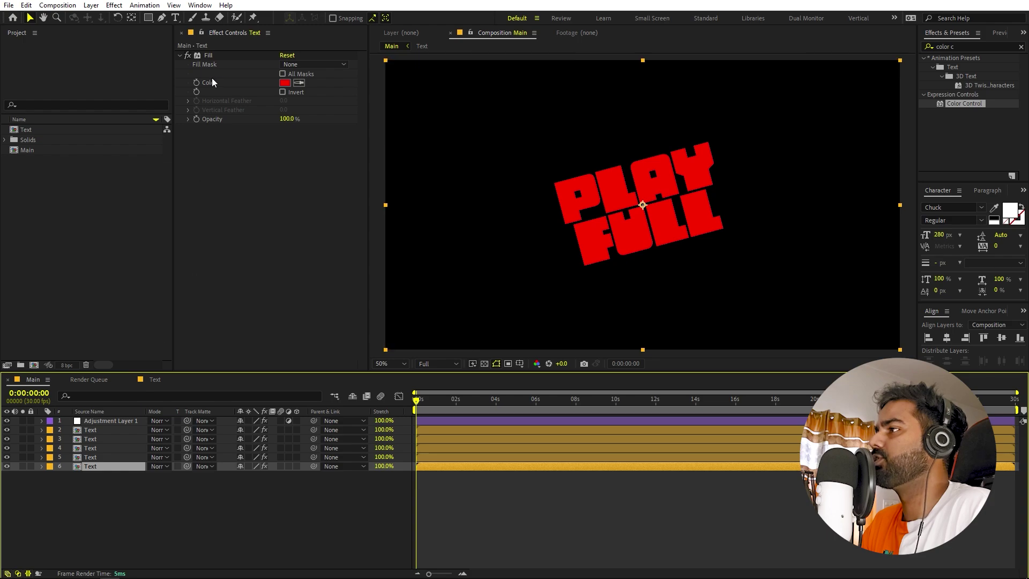
left_click(131, 422)
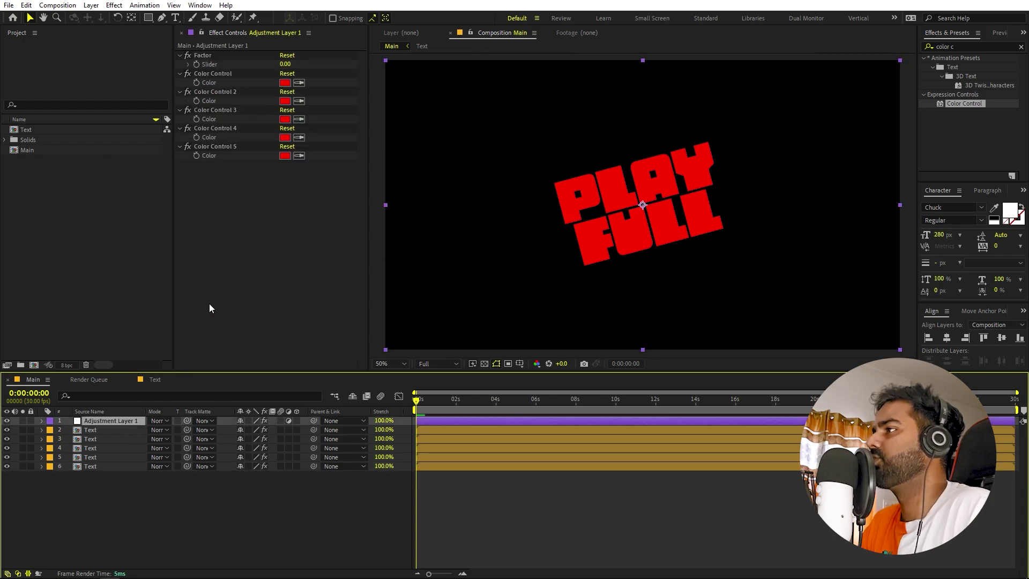
left_click(112, 459)
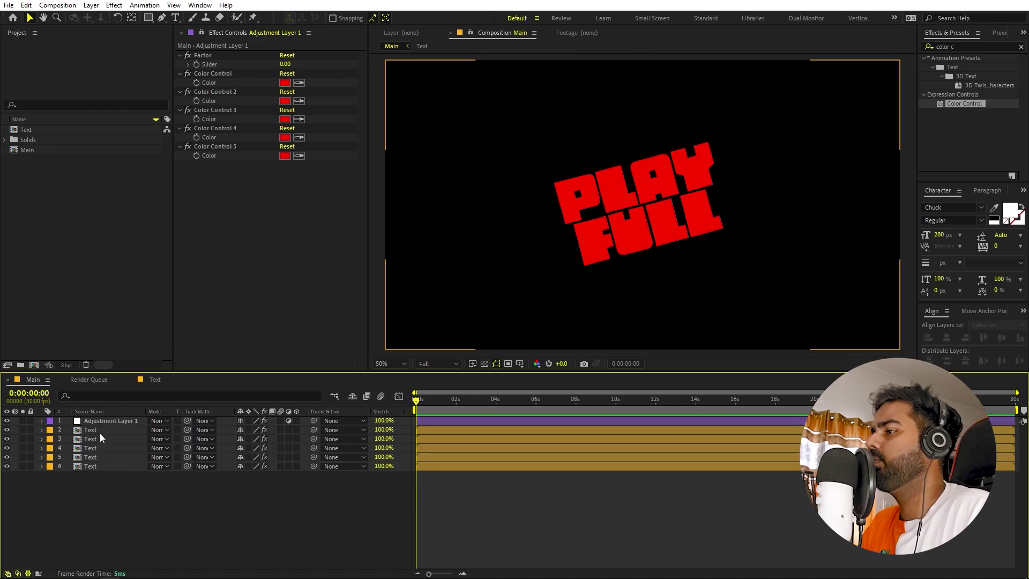
- Select all five Text layers and filter the timeline by color to reveal their Fill color properties
left_click(100, 433)
left_click(105, 466, "shift")
left_click(118, 396)
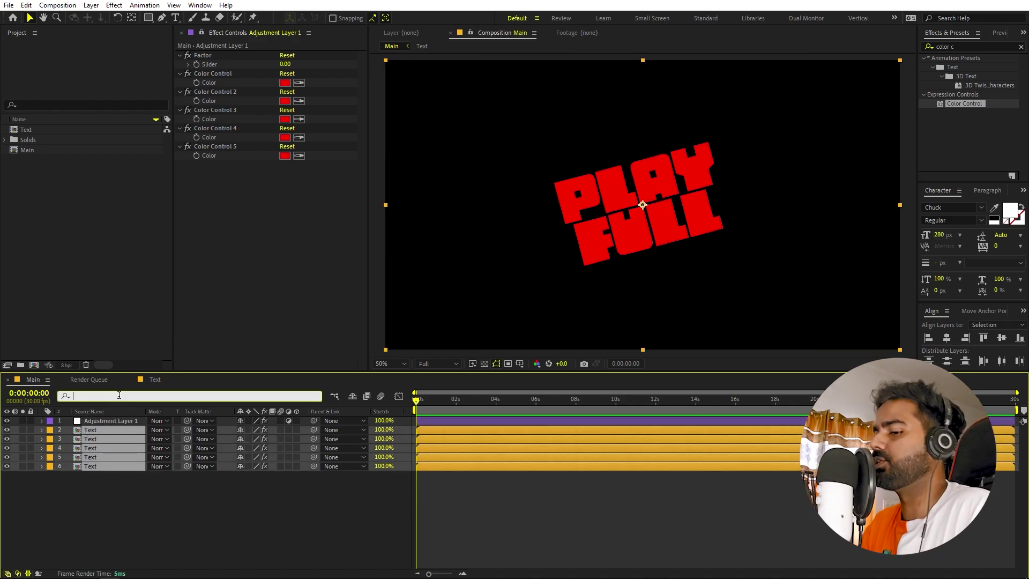
type("color")
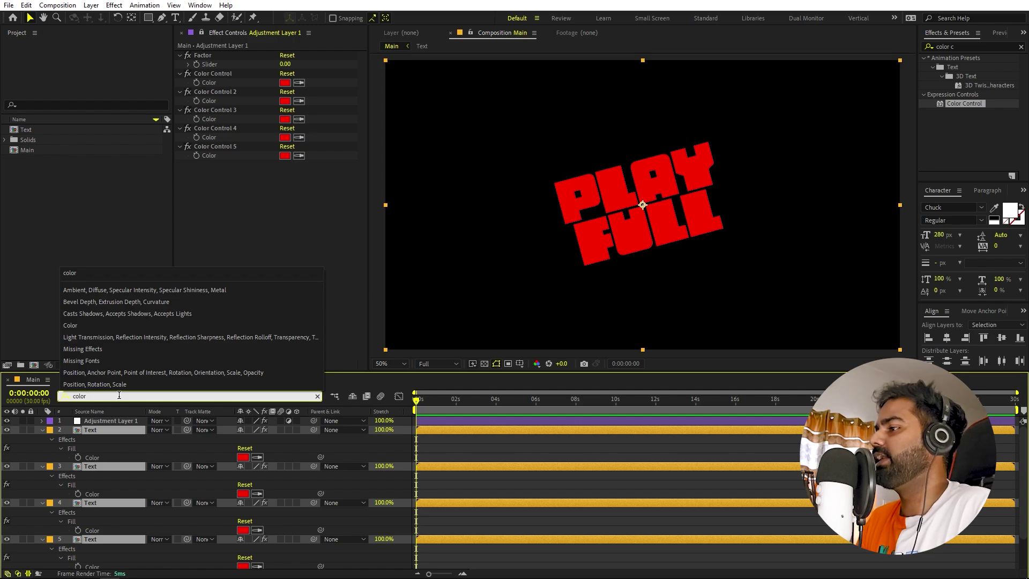
left_click(297, 467)
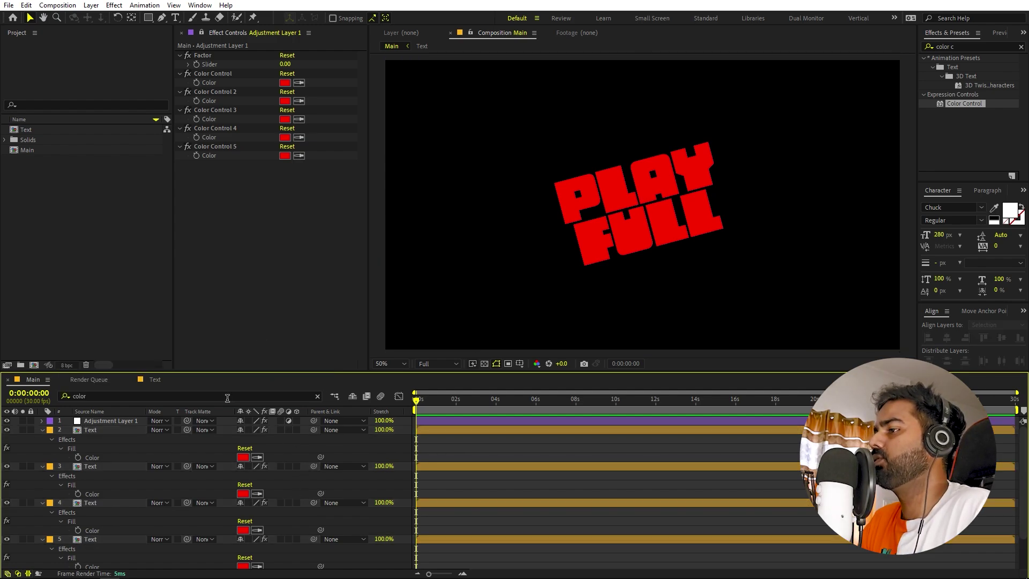
- Link the Fill color of Text layers 2 and 3 by expression to the adjustment layer's Color Control and Color Control 2
left_click(78, 458, "alt")
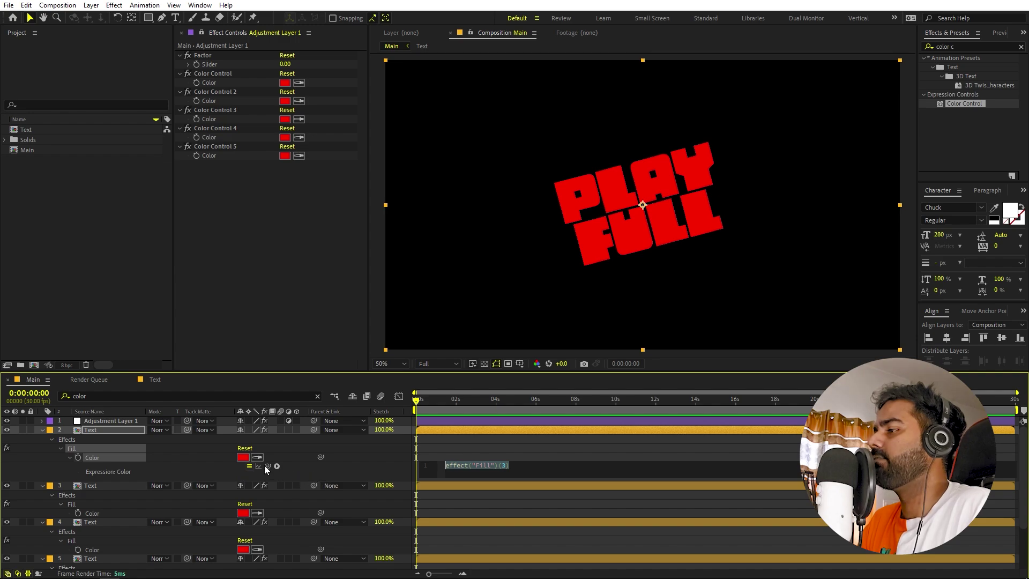
left_click_drag(267, 465, 211, 83)
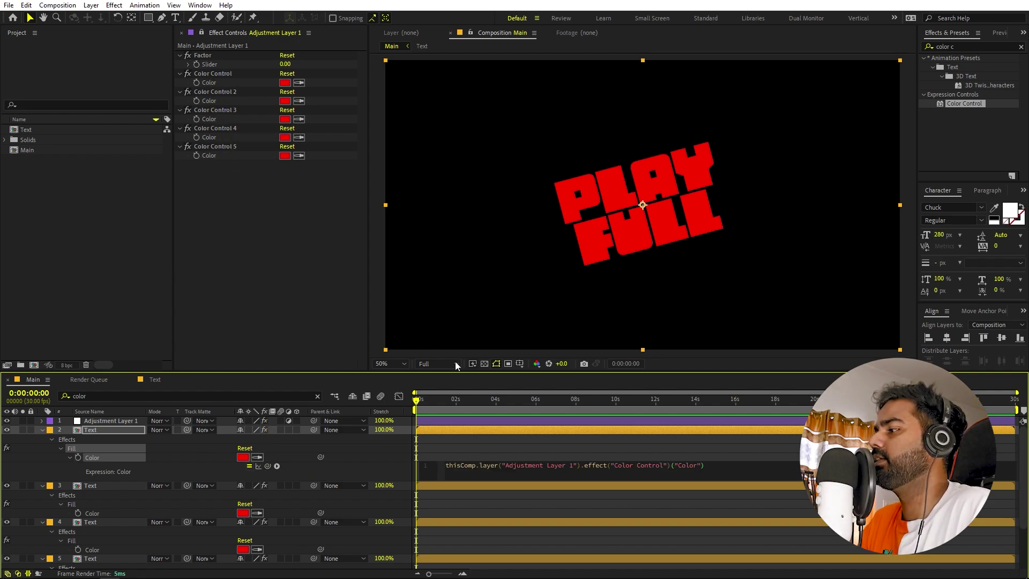
left_click(458, 442)
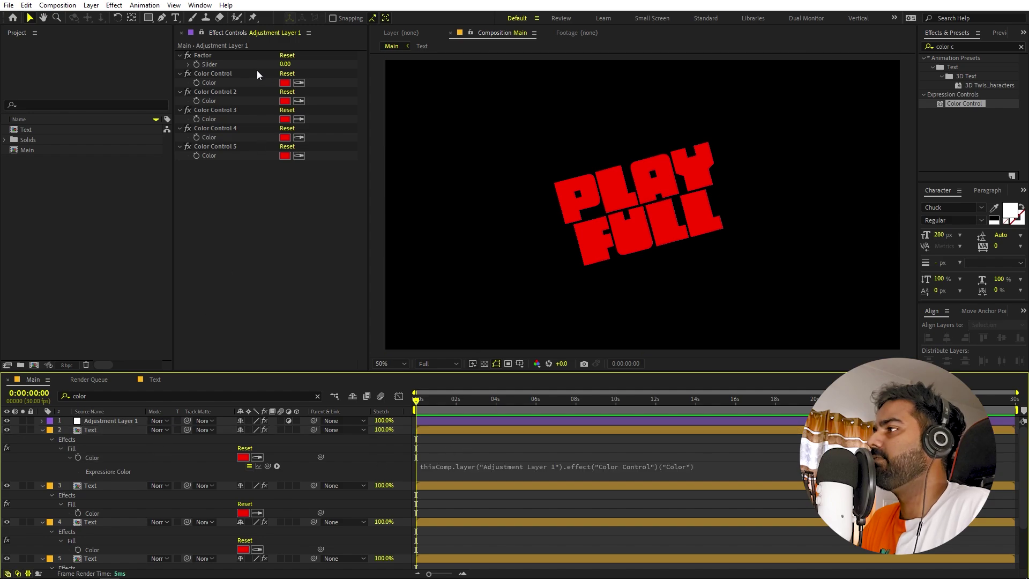
left_click(78, 513, "alt")
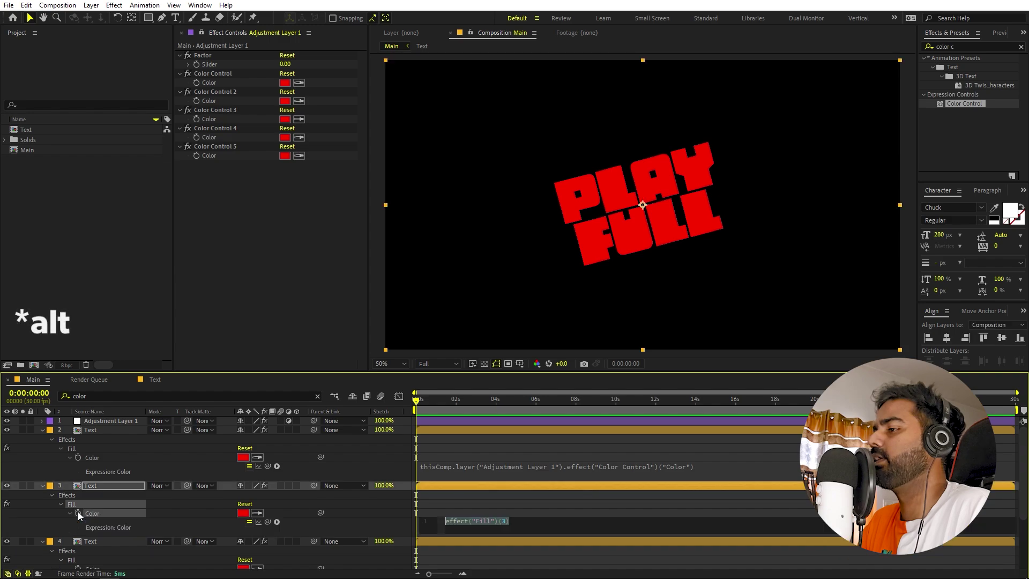
left_click_drag(268, 522, 210, 99)
left_click(606, 445)
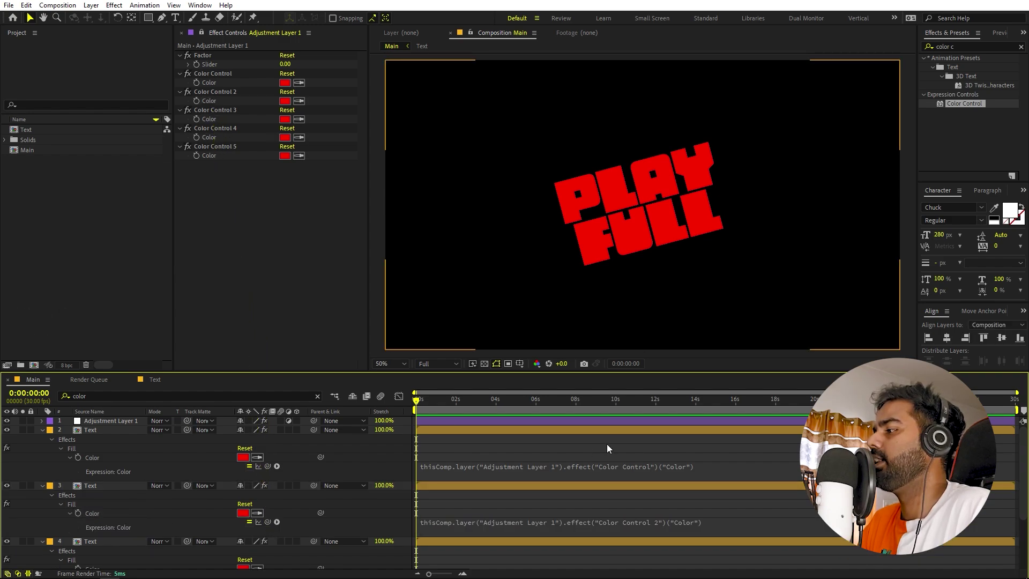
- Link the Fill color of Text layers 4, 5 and 6 by expression to Color Control 3, 4 and 5 respectively
scroll(609, 454, "down", 3)
left_click(78, 490, "alt")
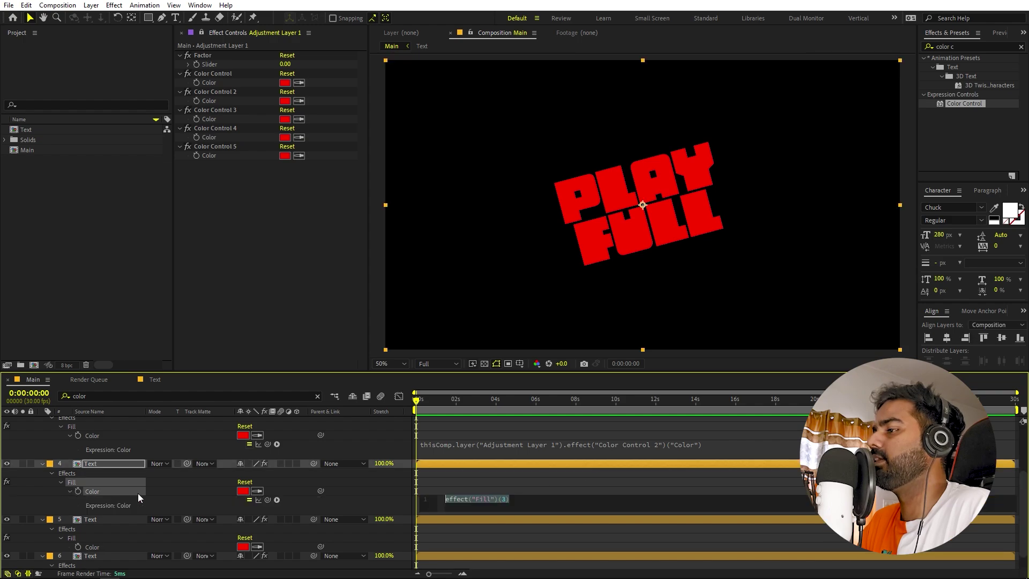
left_click_drag(267, 498, 210, 118)
scroll(238, 474, "down", 2)
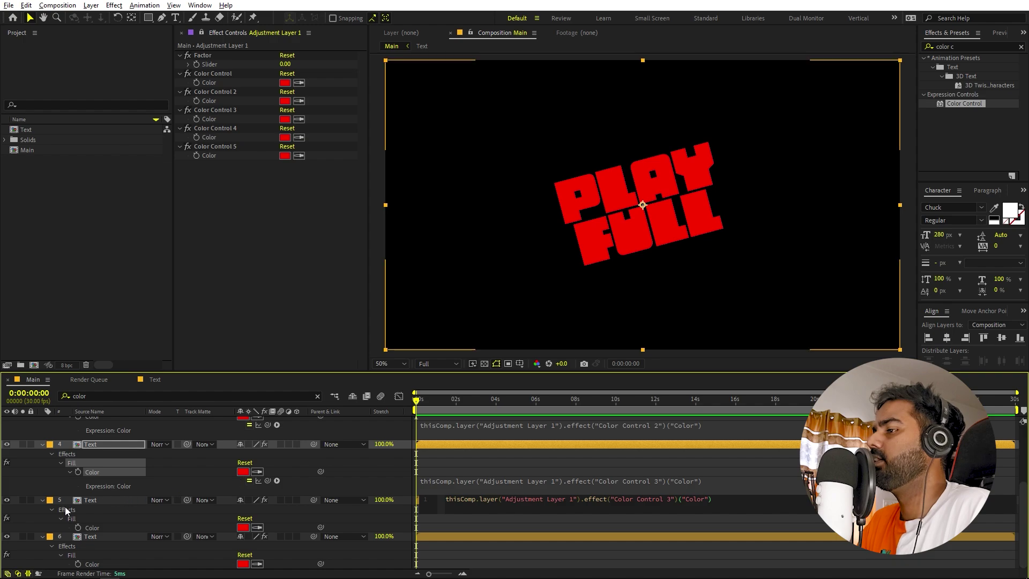
left_click(79, 527, "alt")
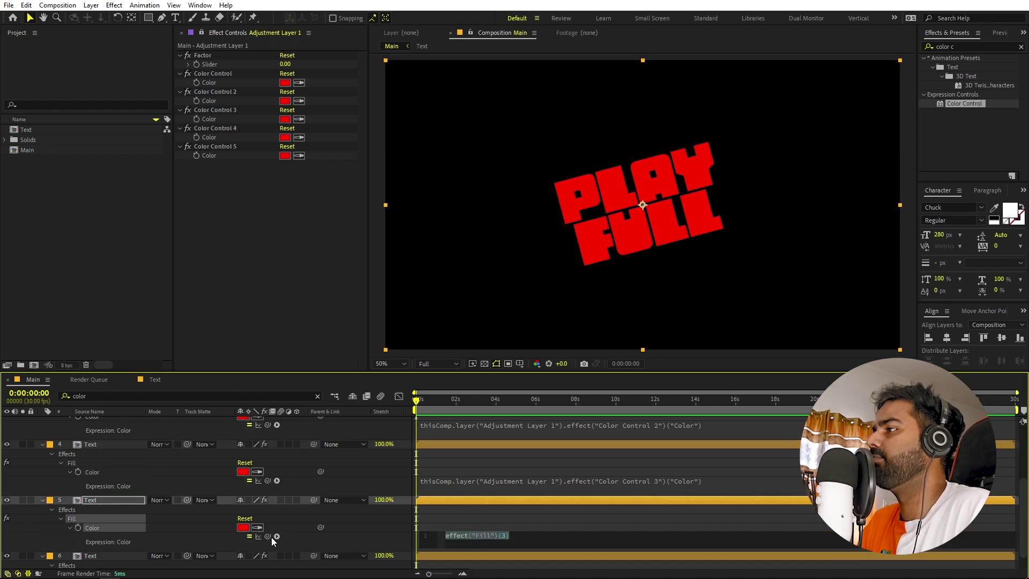
left_click_drag(269, 536, 209, 137)
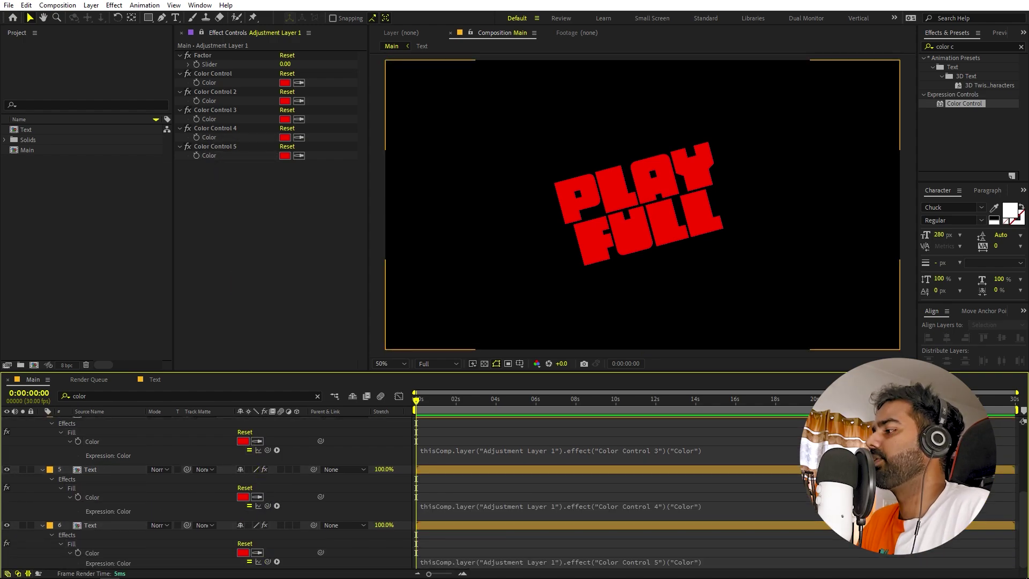
scroll(461, 500, "down", 2)
scroll(486, 510, "up", 5)
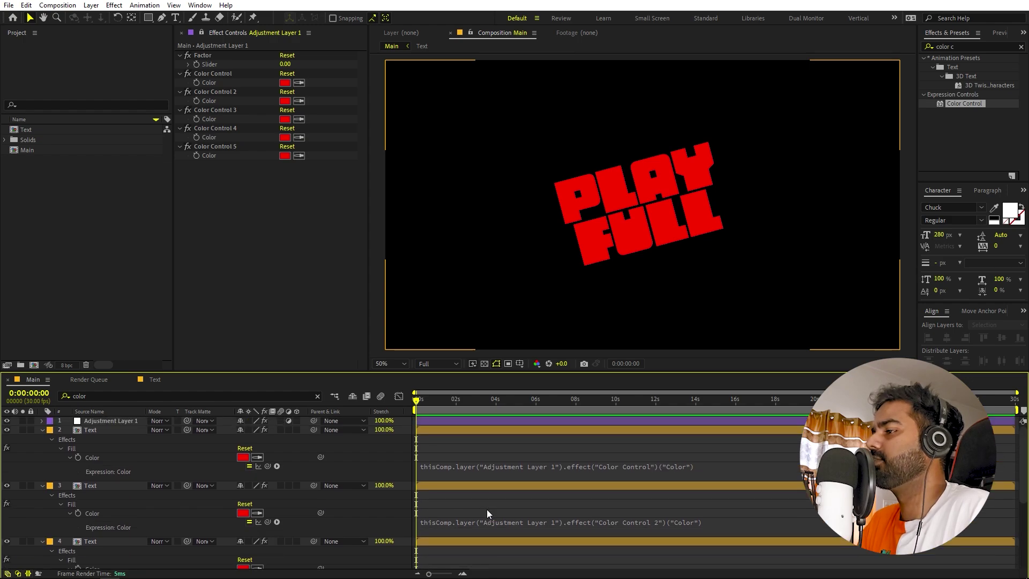
- Clear the timeline's property filter and set the adjustment layer's Factor slider to 18
left_click(317, 396)
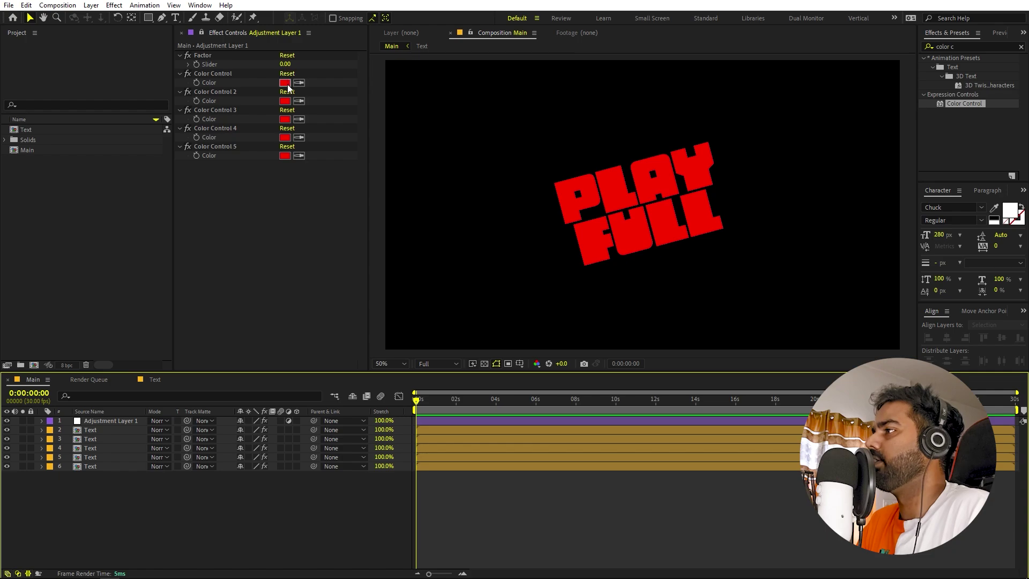
left_click(204, 55)
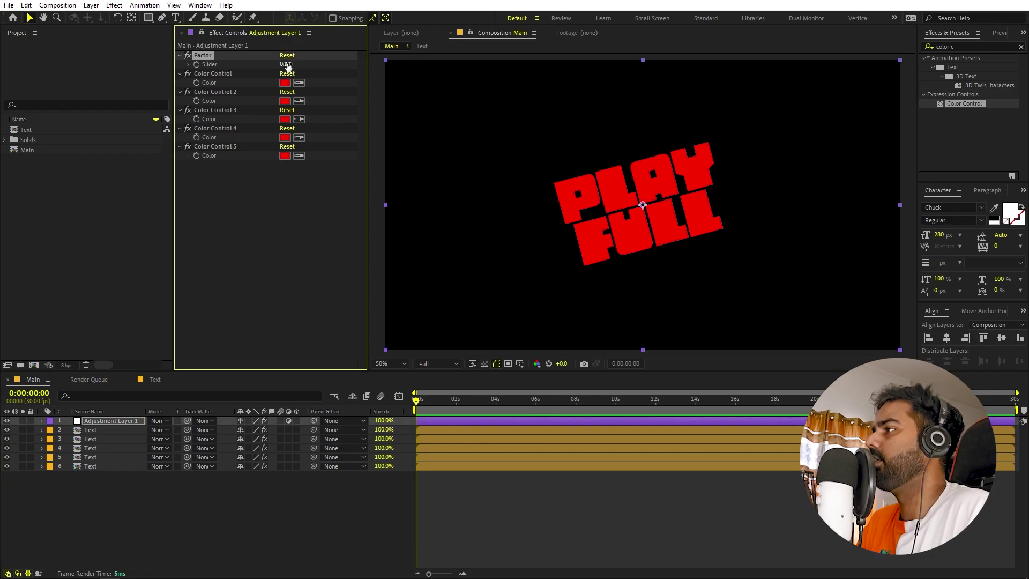
left_click_drag(288, 65, 294, 64)
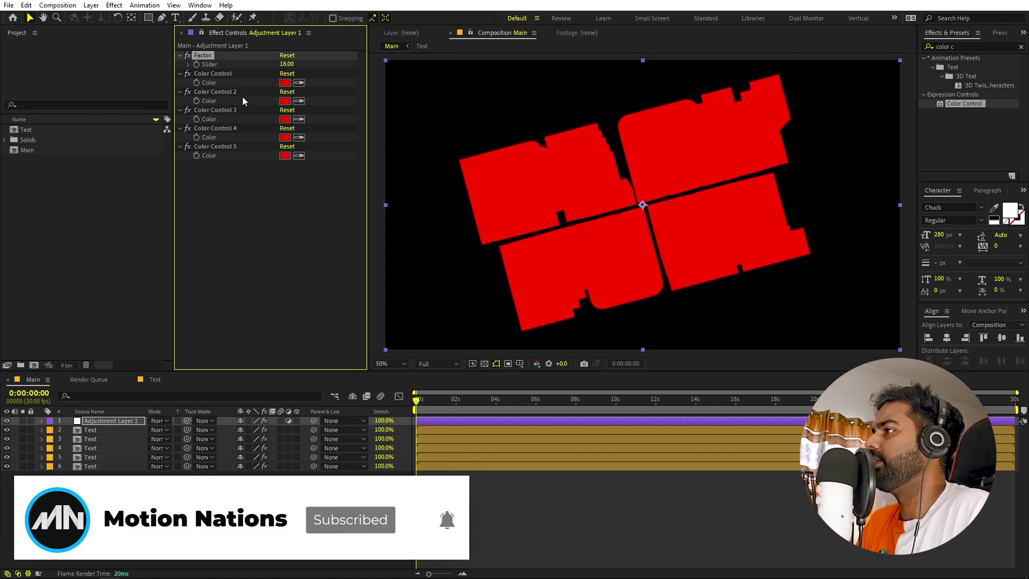
- Set the adjustment layer's first Color Control to white (FFFFFF)
left_click(285, 82)
left_click(40, 273)
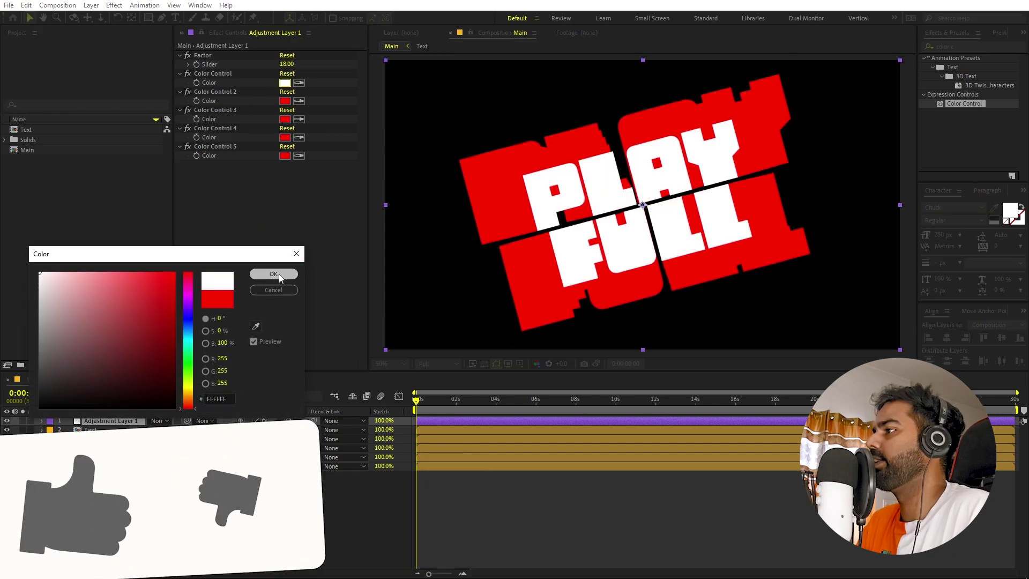
left_click(274, 274)
- Set Color Control 2 to purple, Color Control 3 to yellow and Color Control 4 to green
left_click(286, 101)
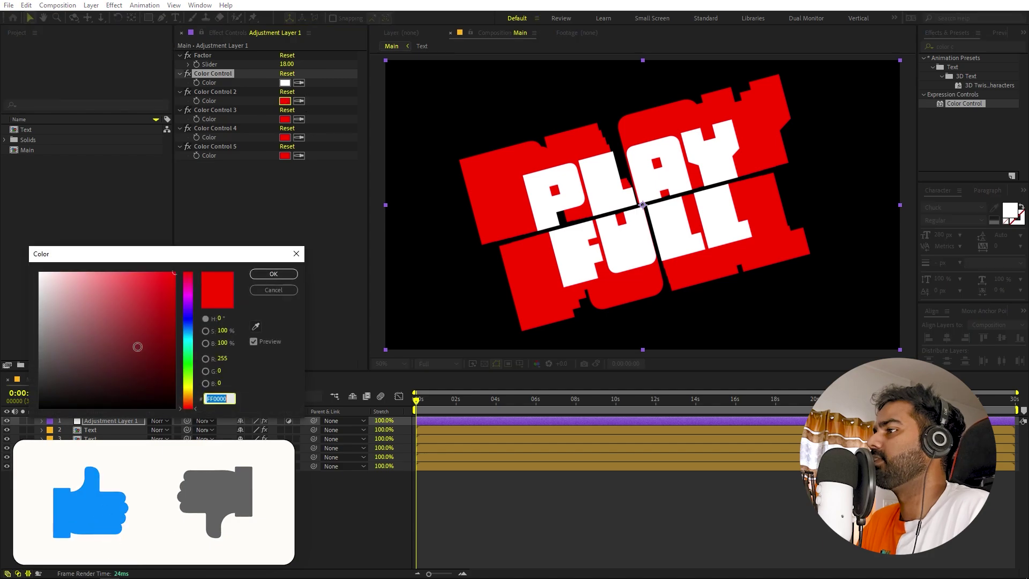
left_click(188, 304)
left_click(273, 274)
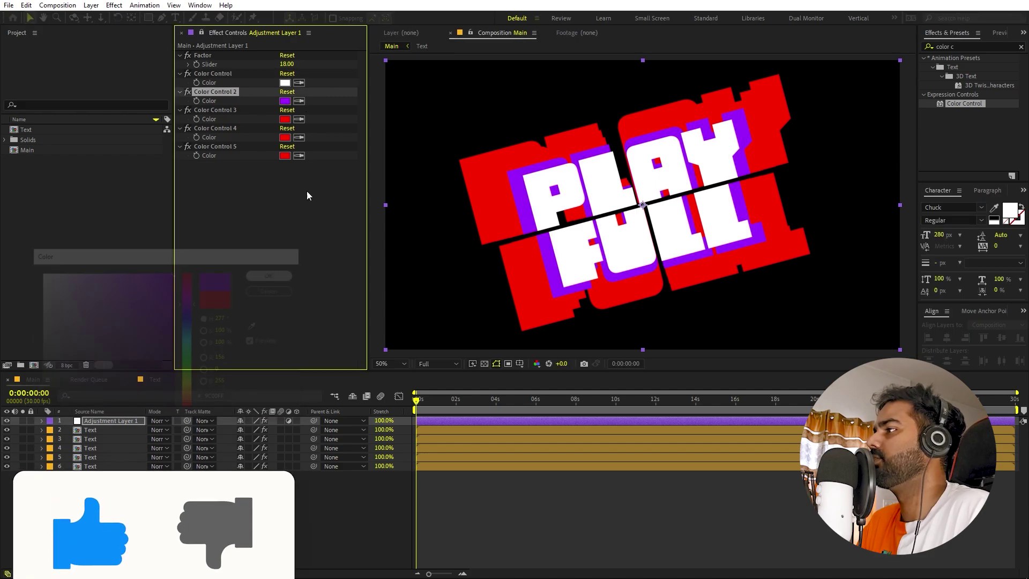
left_click(284, 119)
left_click_drag(189, 399, 191, 387)
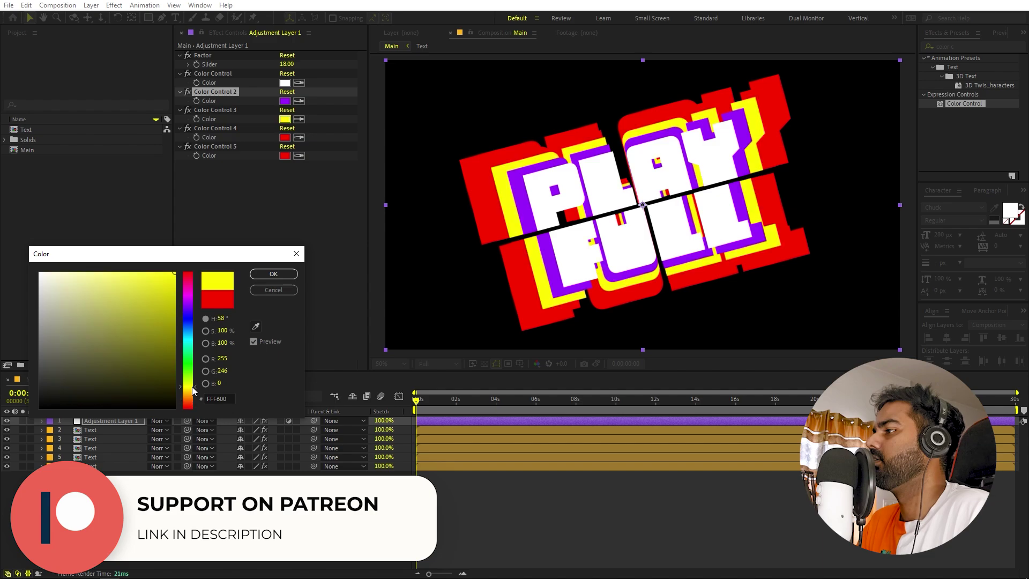
left_click(290, 273)
left_click(284, 137)
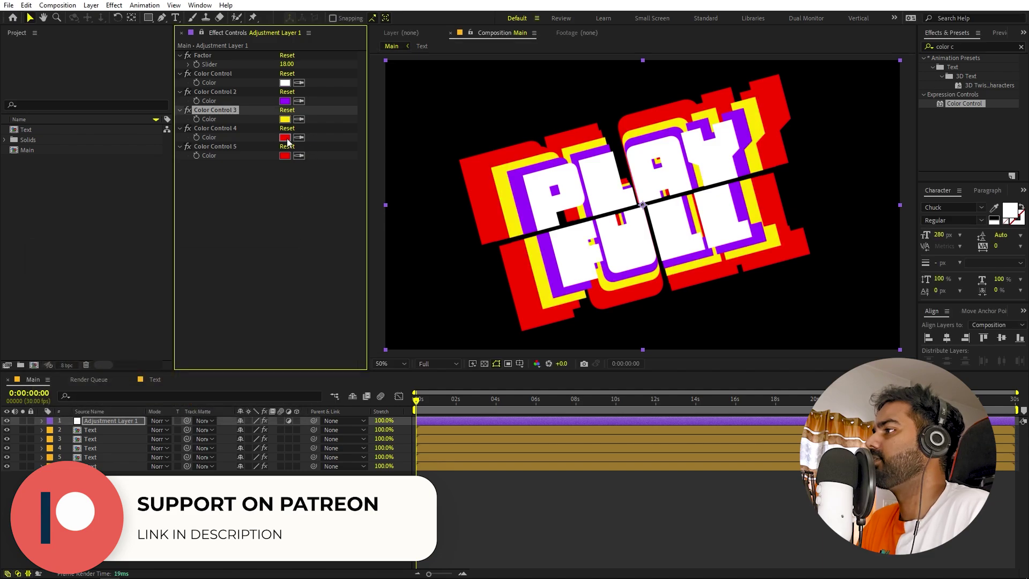
left_click_drag(188, 333, 190, 364)
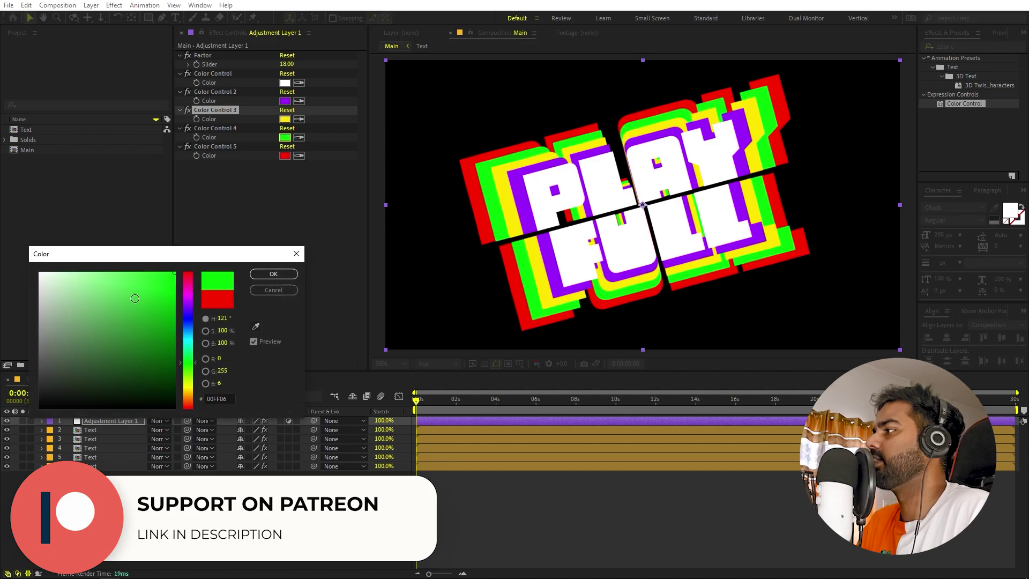
left_click(273, 274)
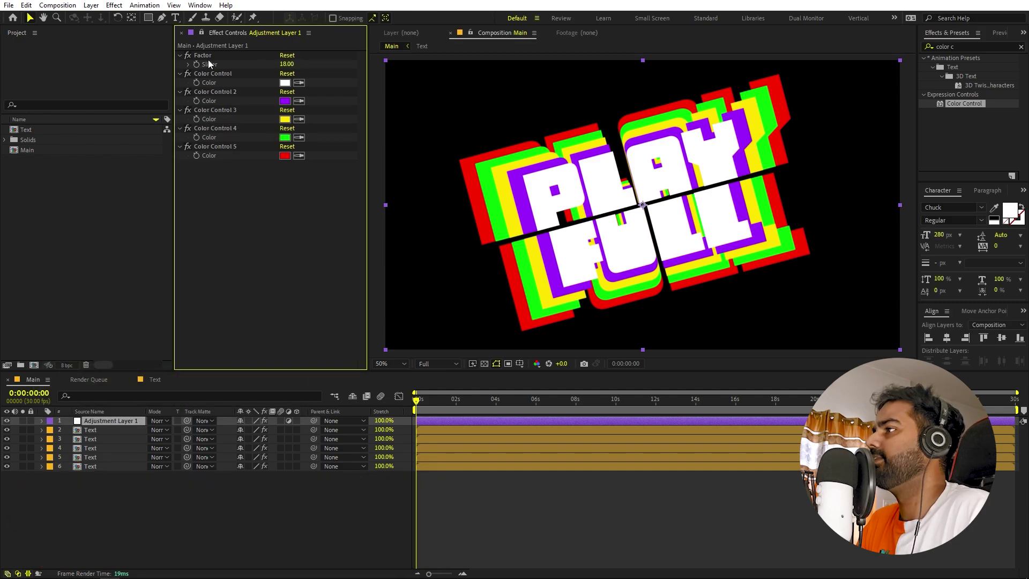
- Scrub the Factor slider to test the layer spacing and return it to 18
mouse_move(286, 64)
left_mouse_down()
mouse_move(314, 65)
mouse_move(285, 70)
mouse_move(300, 73)
left_mouse_up()
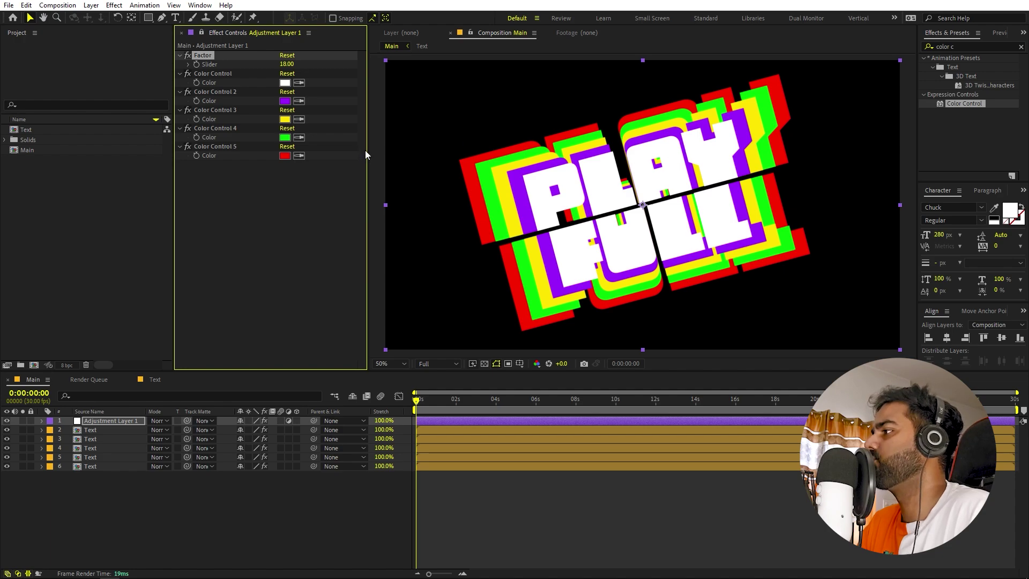
- Duplicate the five Text layers and move the copies below the originals in the layer stack
left_click(95, 429)
left_click(102, 465, "shift")
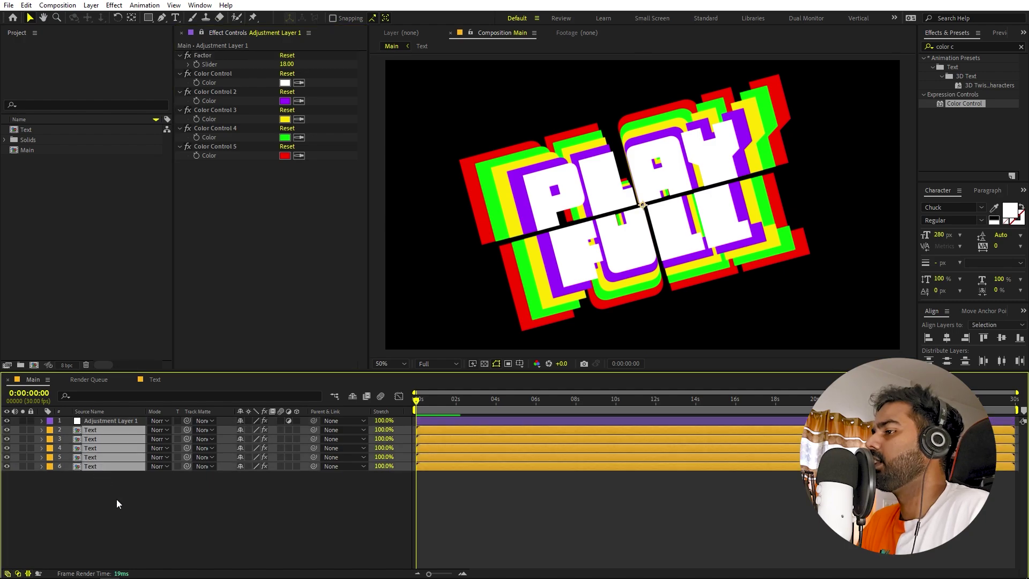
key("ctrl+d")
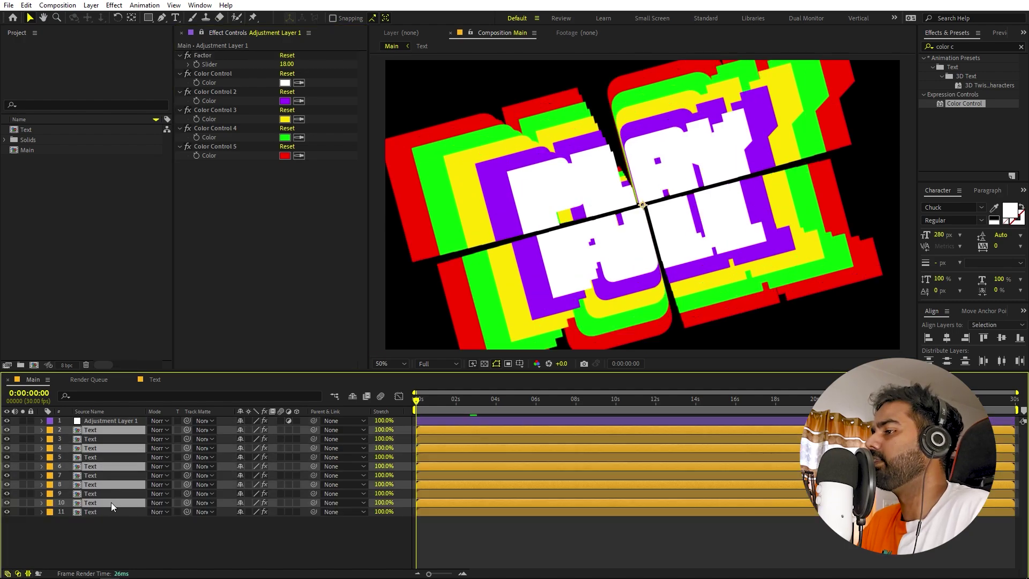
left_click_drag(101, 502, 97, 520)
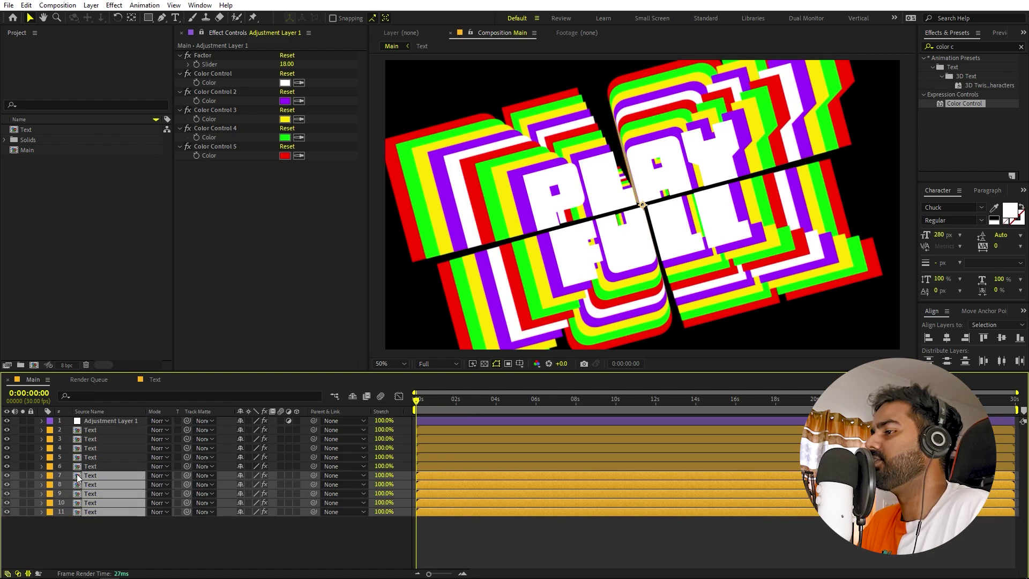
- Give the five duplicated Text layers a Pink label and deselect them
left_click(51, 476)
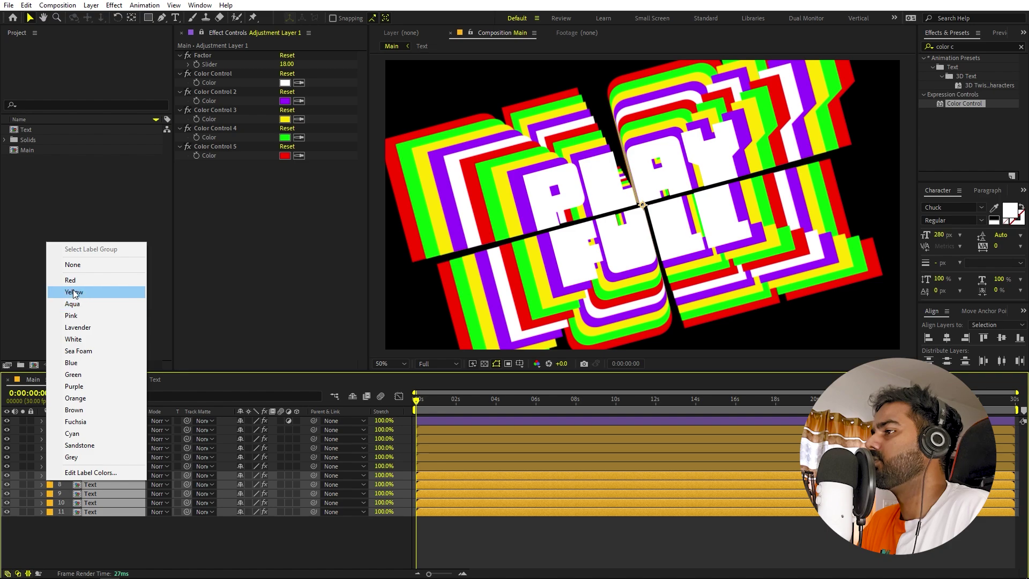
left_click(81, 316)
left_click(494, 535)
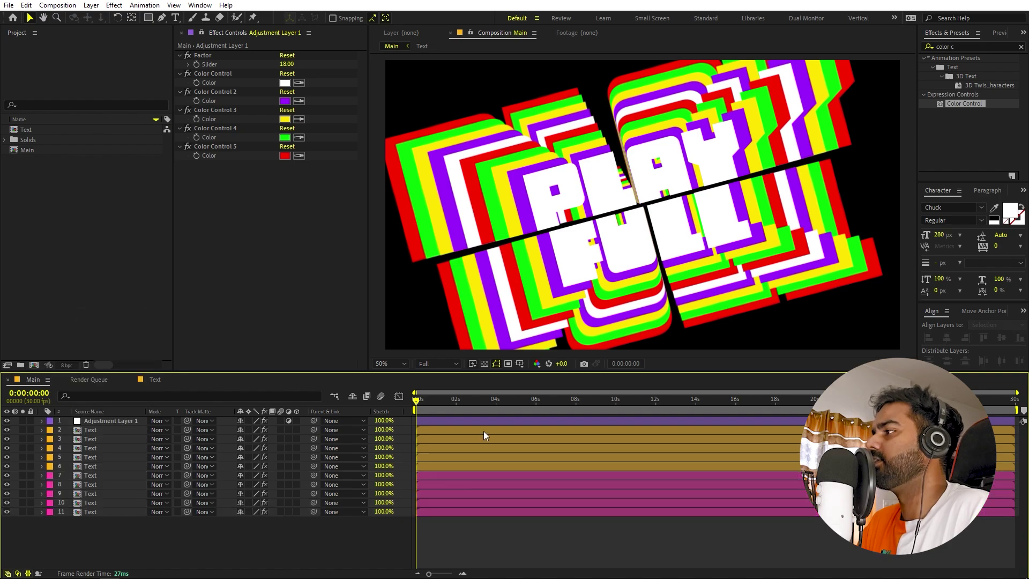
- Duplicate all ten Text layers and move the copies to the end of the layer stack
left_click(96, 431)
left_click(89, 513, "shift")
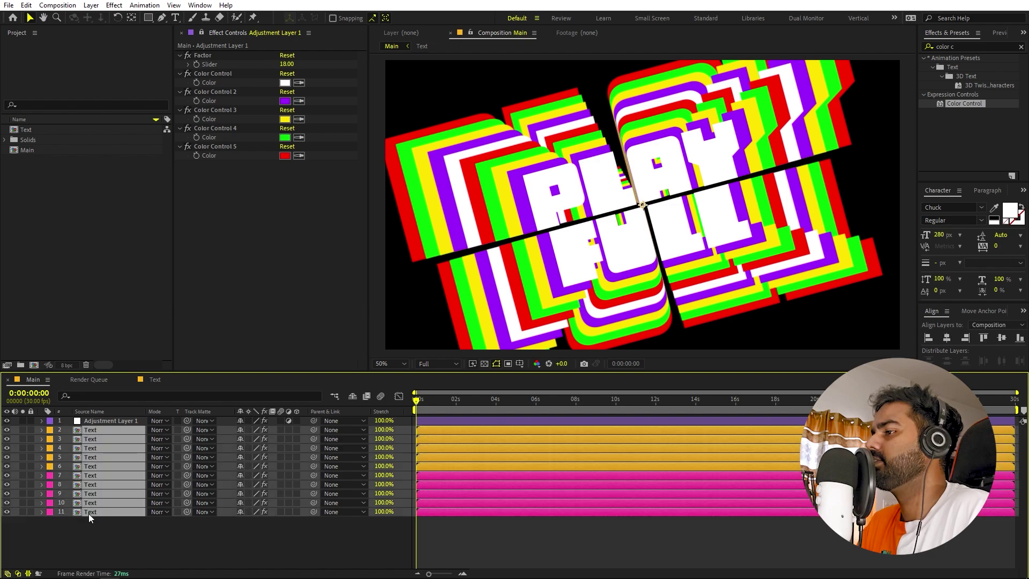
key("ctrl+d")
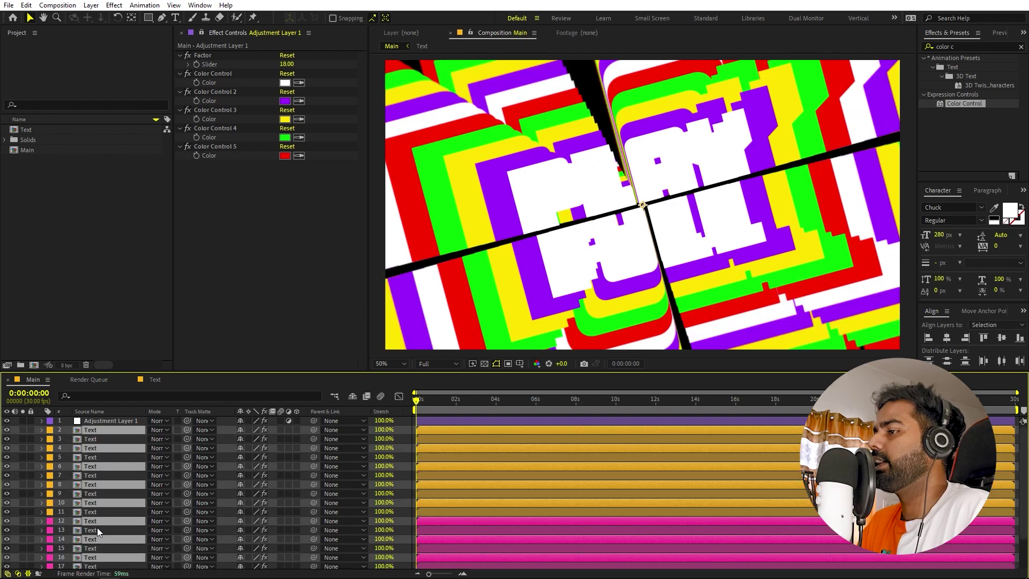
scroll(97, 527, "down", 2)
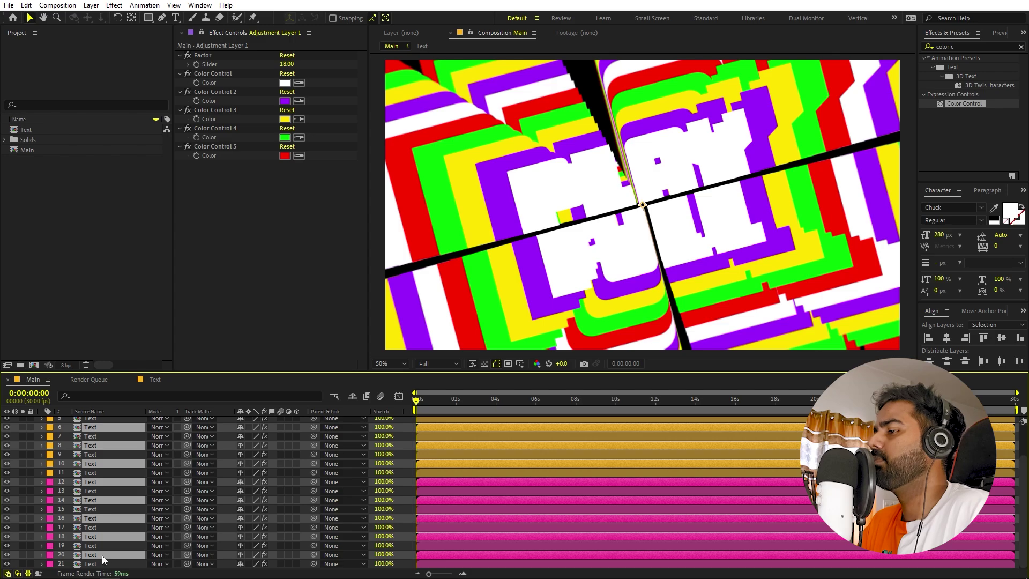
left_click_drag(101, 555, 106, 571)
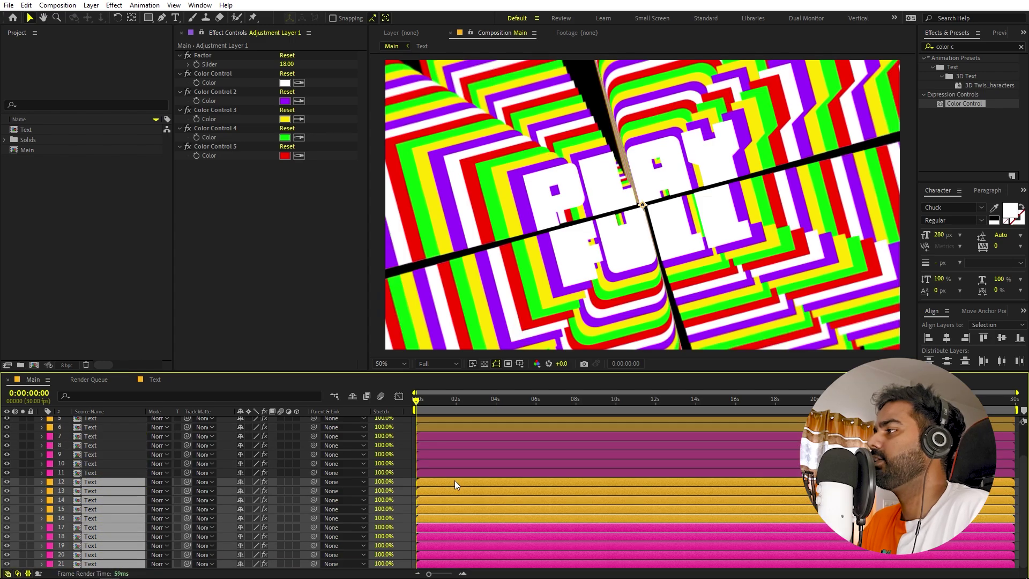
- Scrub through the Main composition to preview the layer stack and return to the first frame
left_click_drag(433, 401, 540, 409)
key("Home")
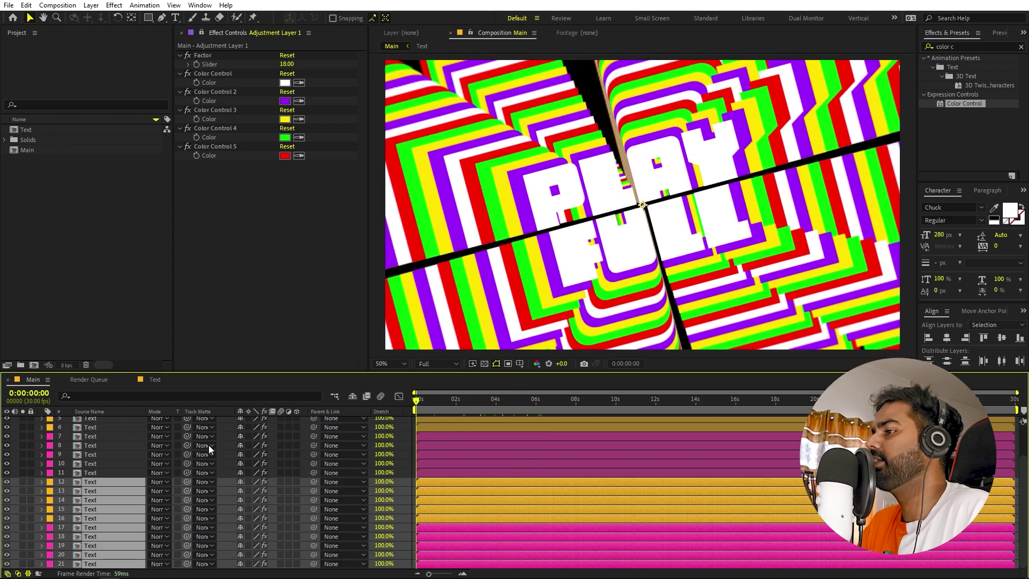
- Recolor the adjustment layer's Color Control 2 teal, Color Control 3 crimson, Color Control 4 orange and Color Control 5 dark navy
scroll(137, 464, "up", 2)
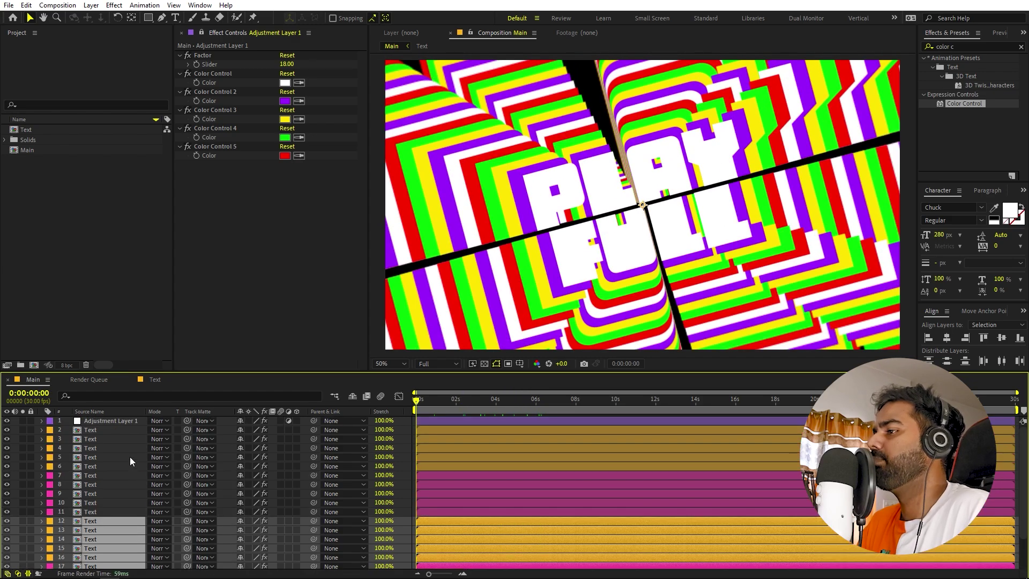
left_click(118, 421)
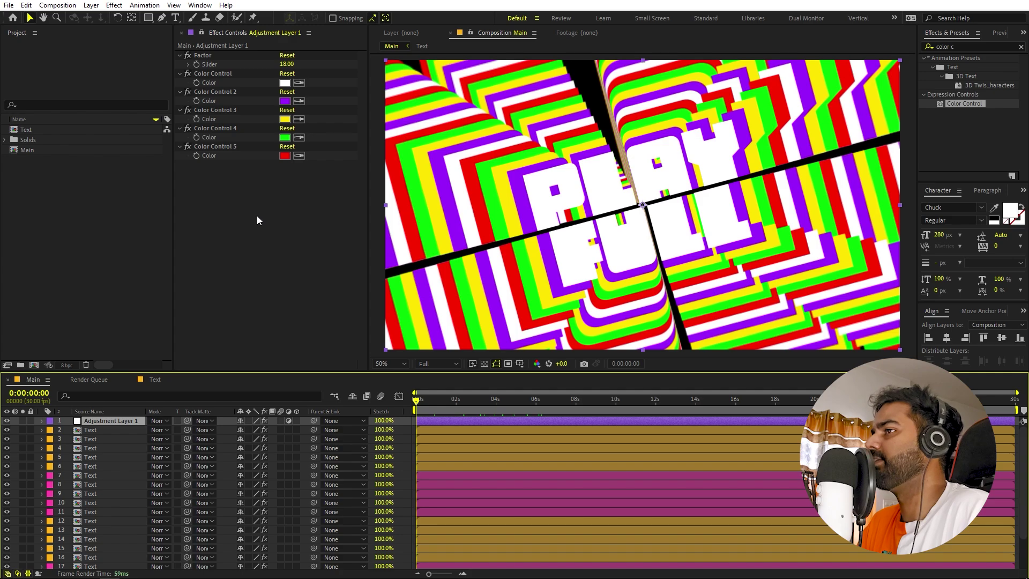
left_click(215, 110)
left_click(282, 148)
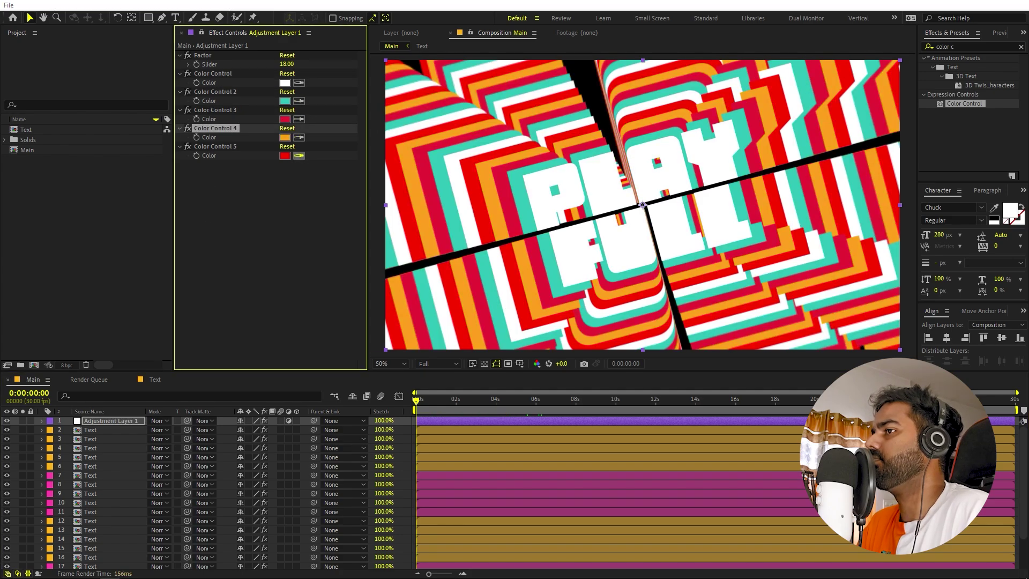
scroll(646, 211, "down", 2)
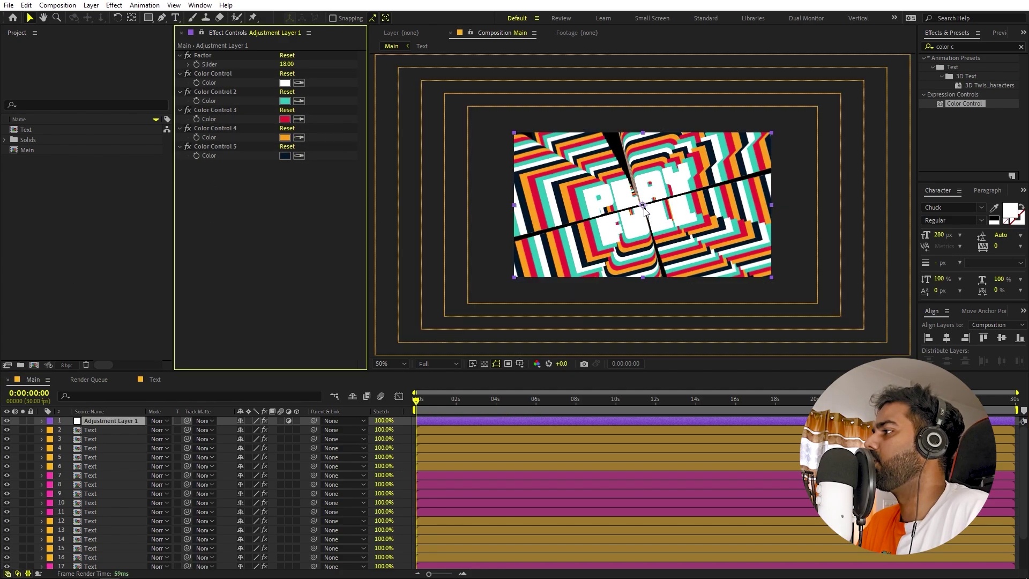
- Set the adjustment layer's Factor slider to 14
scroll(645, 212, "up", 2)
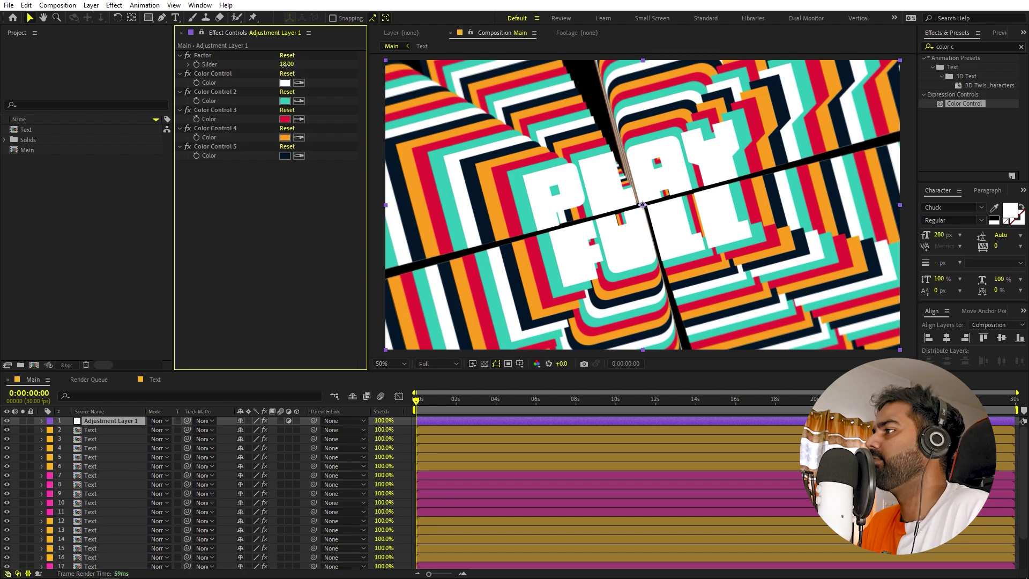
mouse_move(286, 64)
left_mouse_down()
mouse_move(258, 65)
mouse_move(283, 64)
left_mouse_up()
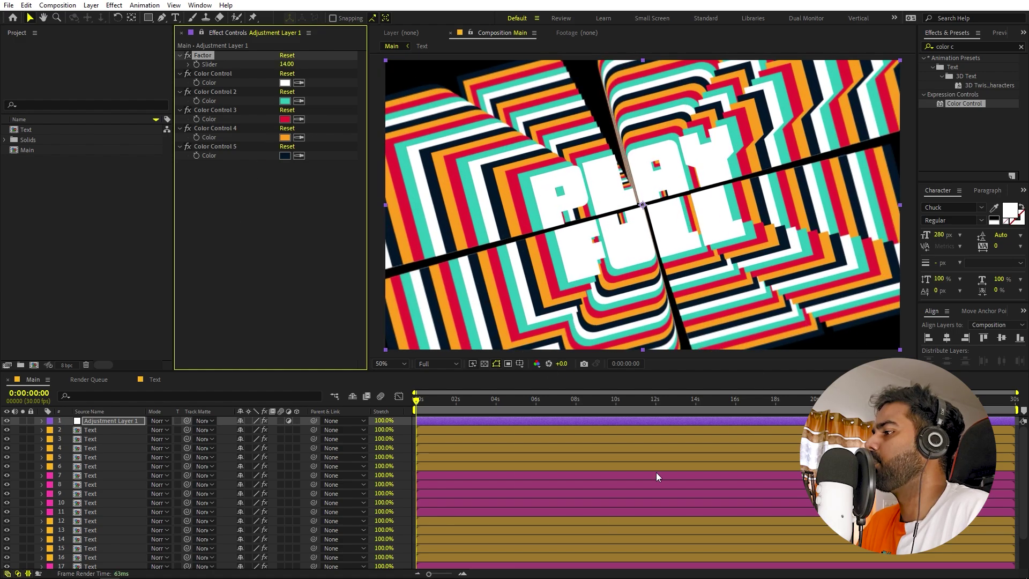
- Duplicate Text layers 12 to 21 and move the copies to the end of the layer stack
scroll(656, 472, "down", 2)
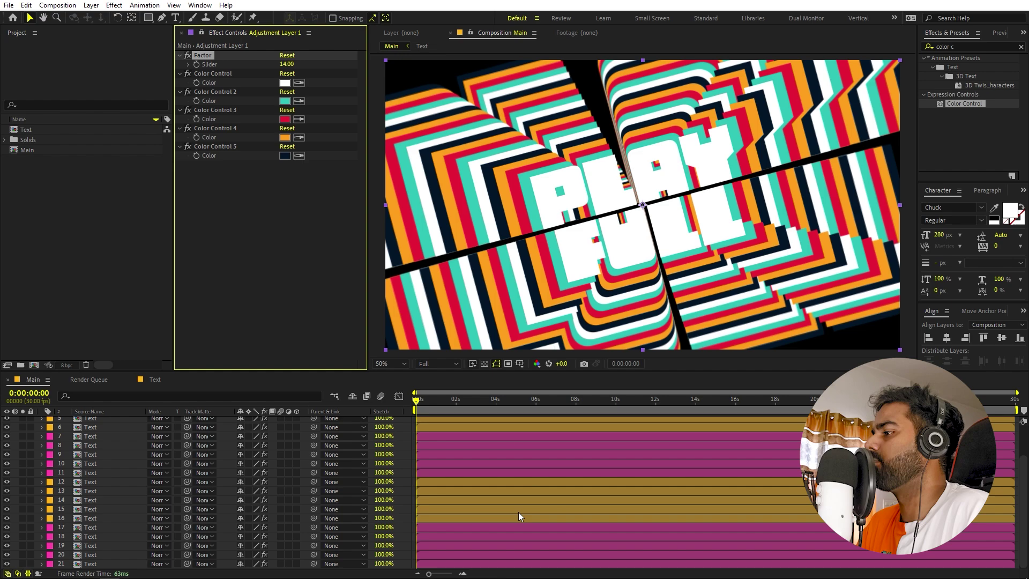
left_click(101, 482)
left_click(438, 566, "shift")
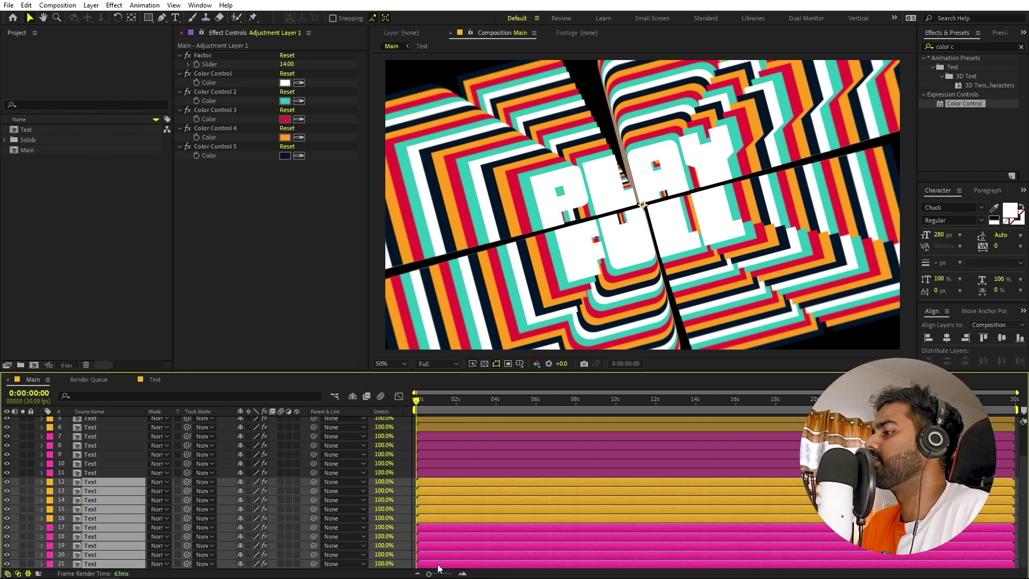
scroll(67, 531, "down", 5)
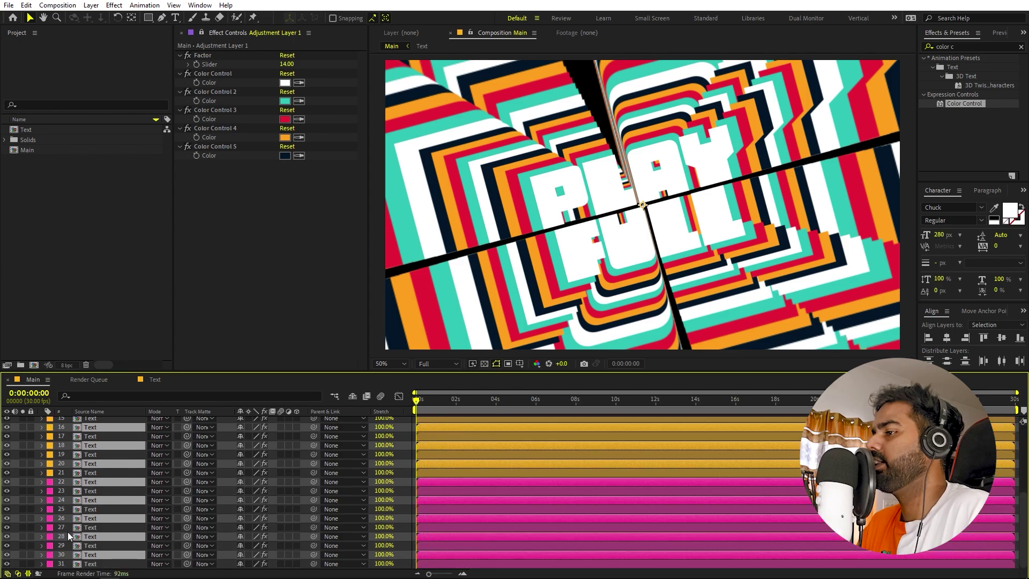
left_click_drag(109, 553, 114, 569)
scroll(609, 449, "up", 5)
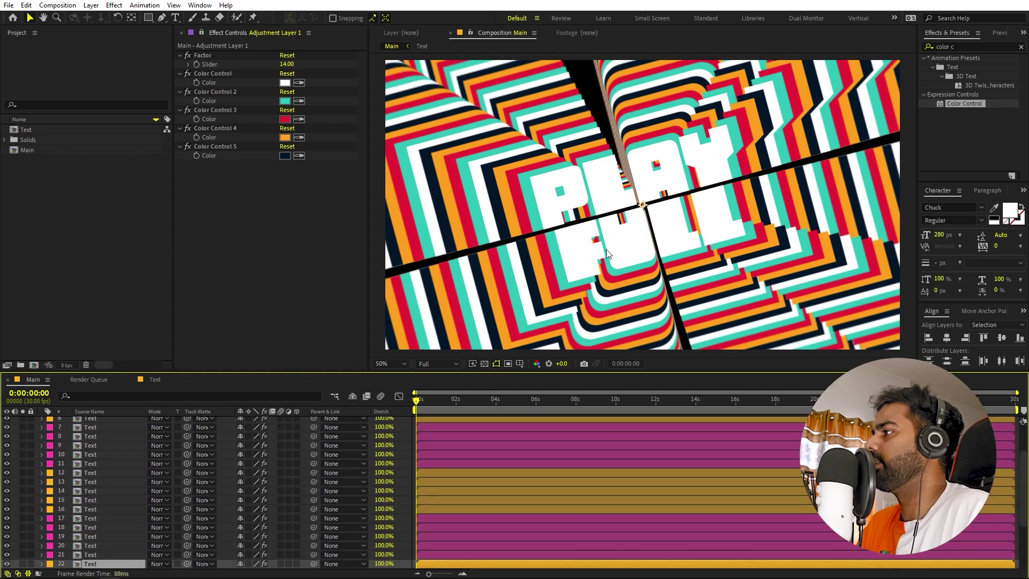
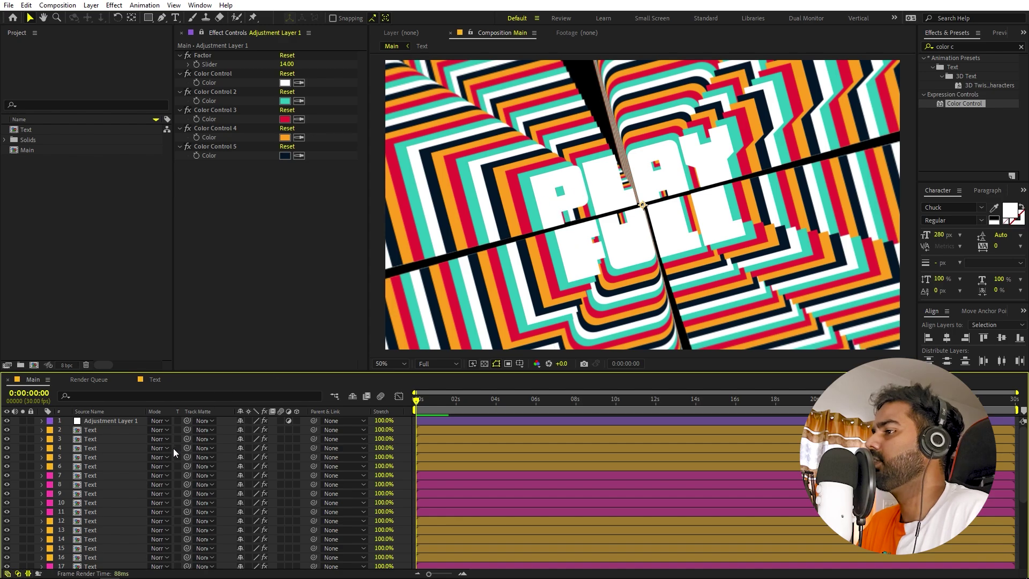
- Apply the Drop Shadow effect to the topmost Text layer
left_click(97, 432)
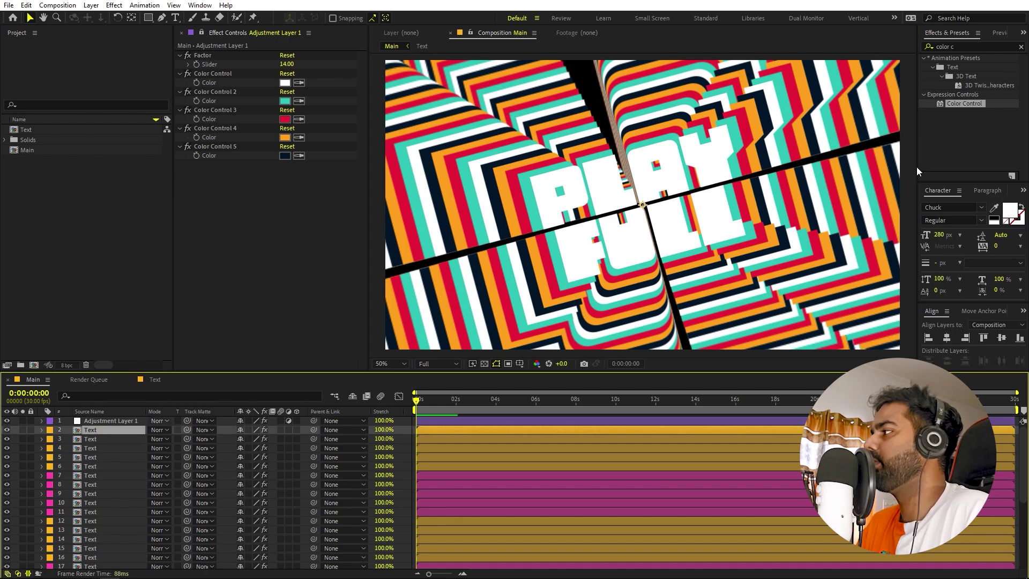
triple_click(955, 46)
type("drop s")
left_click_drag(982, 94, 123, 429)
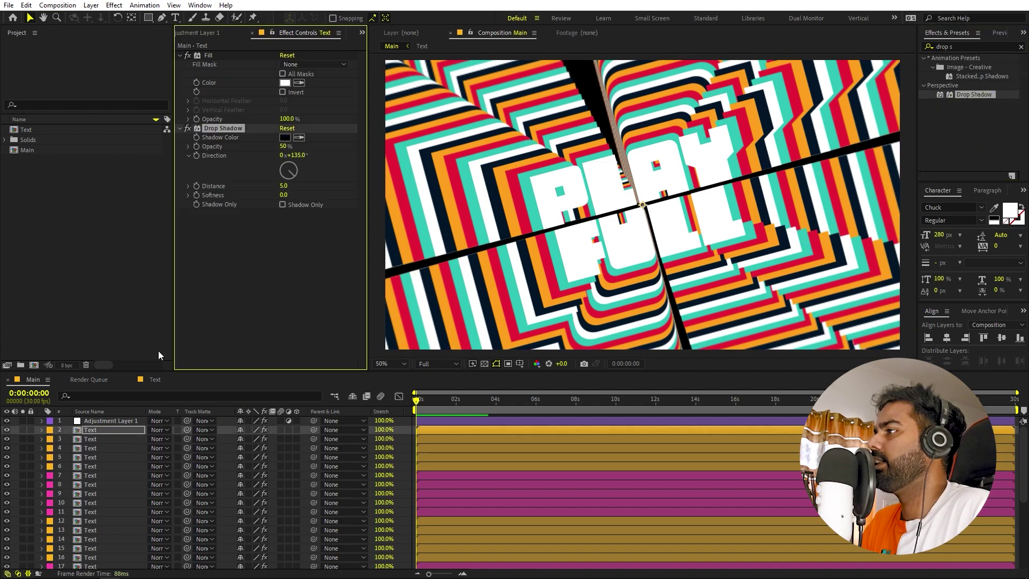
- Set the top Text layer's Drop Shadow opacity to 100% and softness to 50, and inspect the shadow up close
left_click_drag(283, 147, 428, 133)
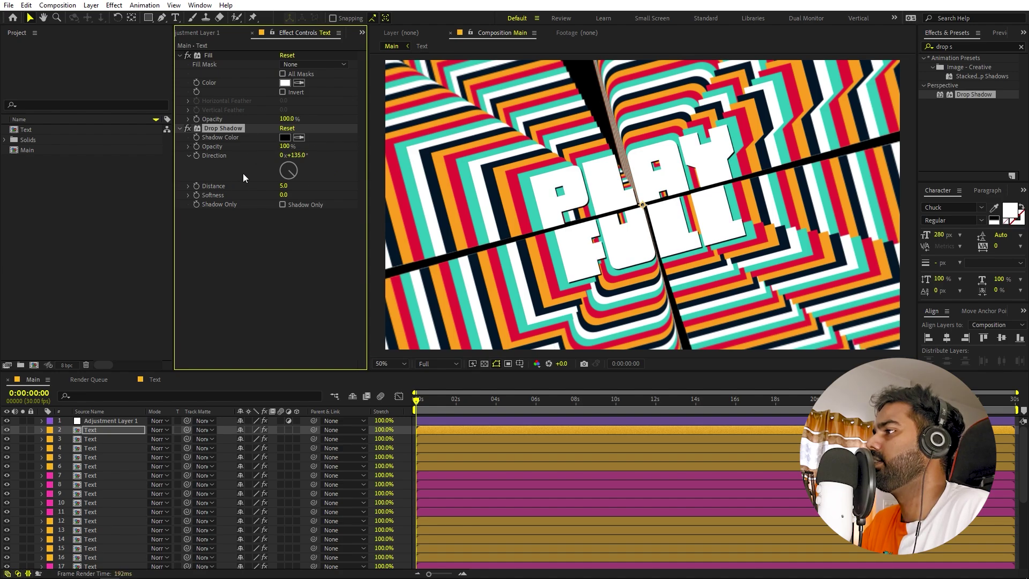
left_click(283, 195)
key("Return")
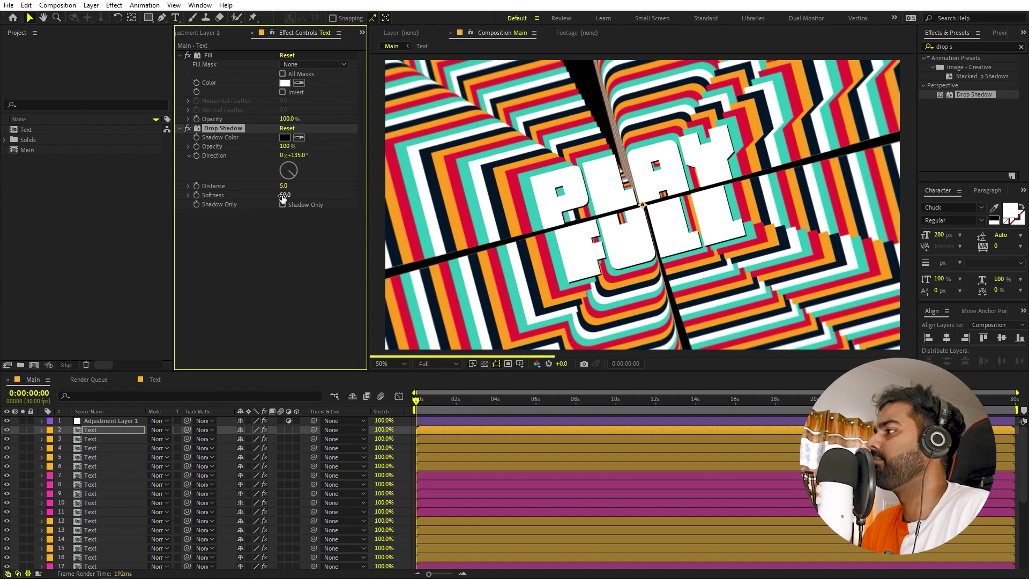
left_click(256, 285)
key("period")
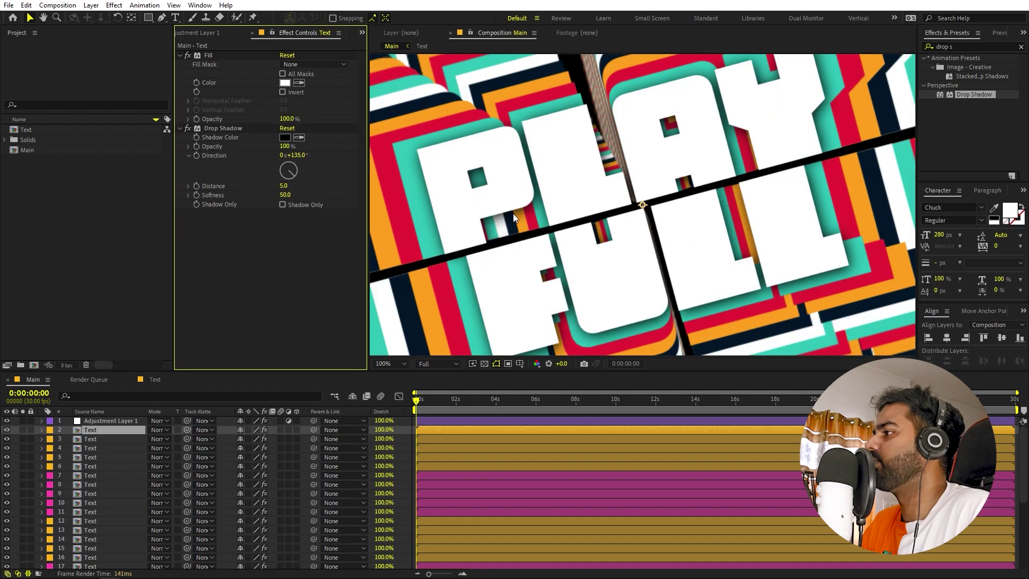
key("comma")
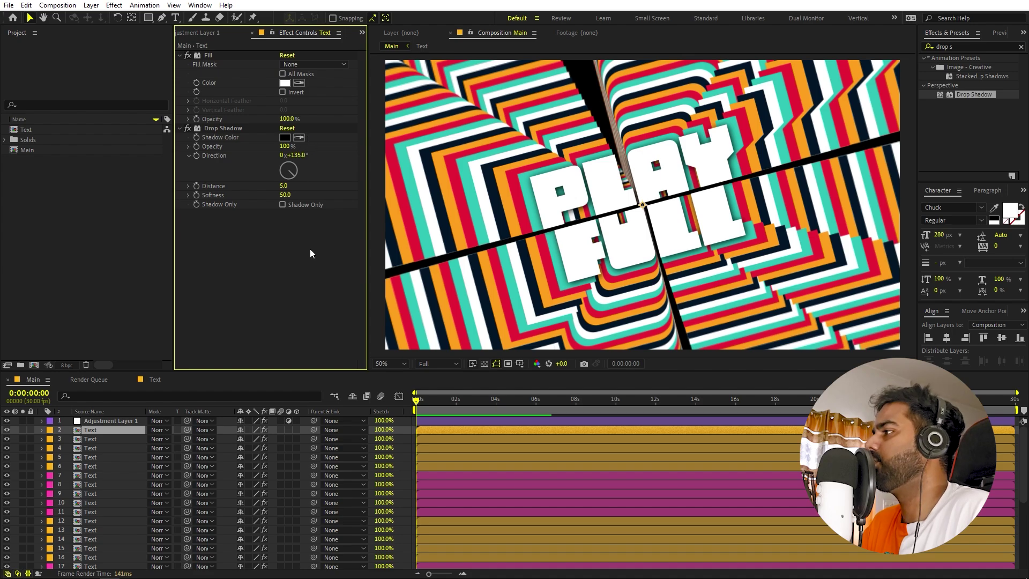
- Copy the top Text layer's Drop Shadow effect with relative property links
left_click(218, 127)
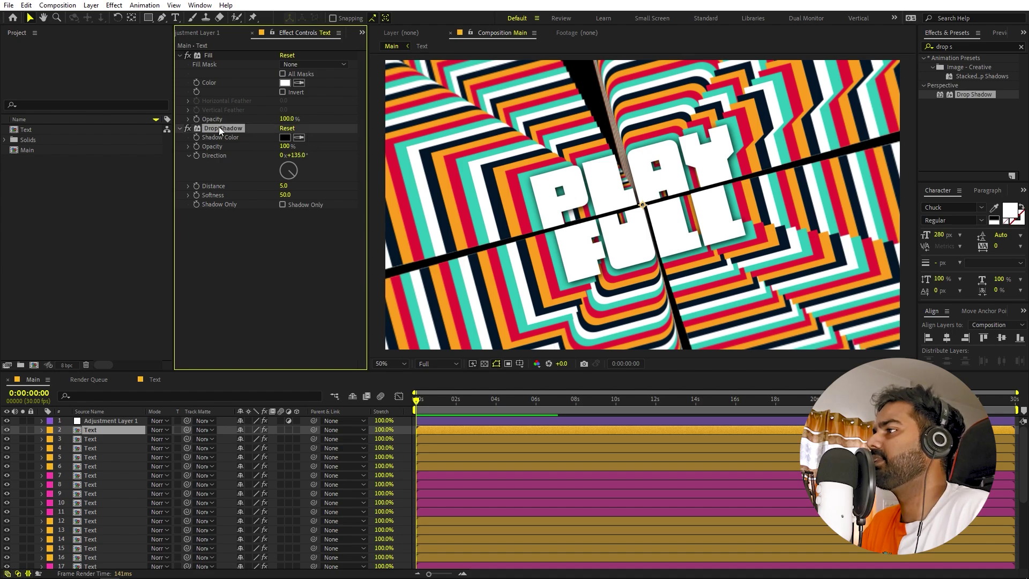
left_click(28, 5)
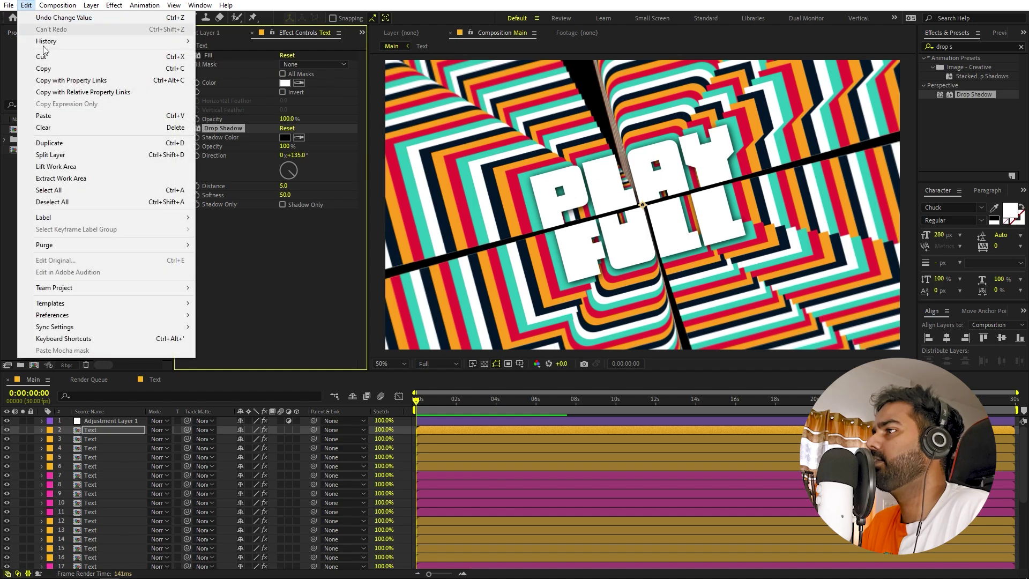
left_click(93, 93)
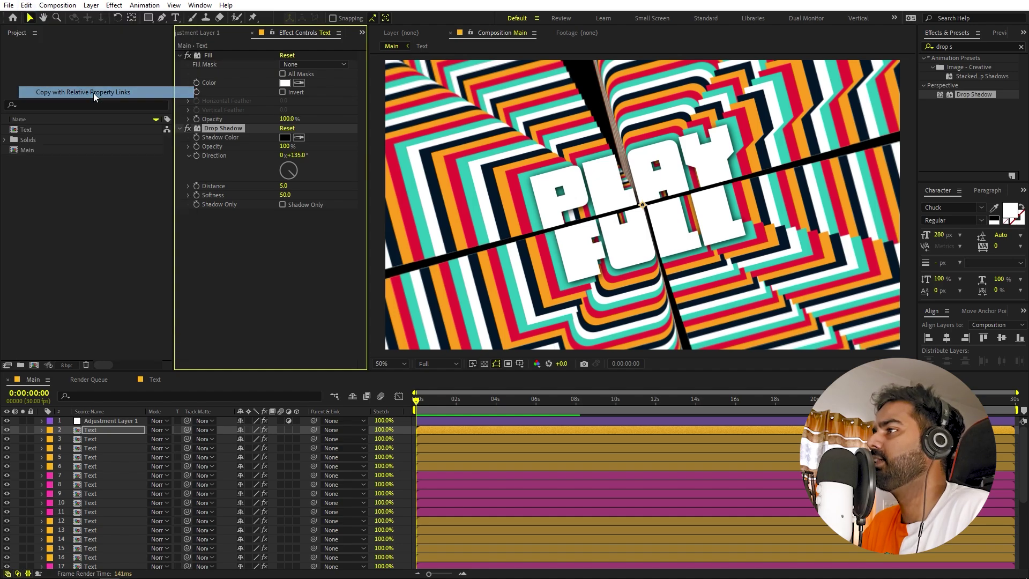
- Paste the linked Drop Shadow onto all the other Text layers, from layer 3 to layer 31
left_click(98, 440)
scroll(105, 461, "down", 5)
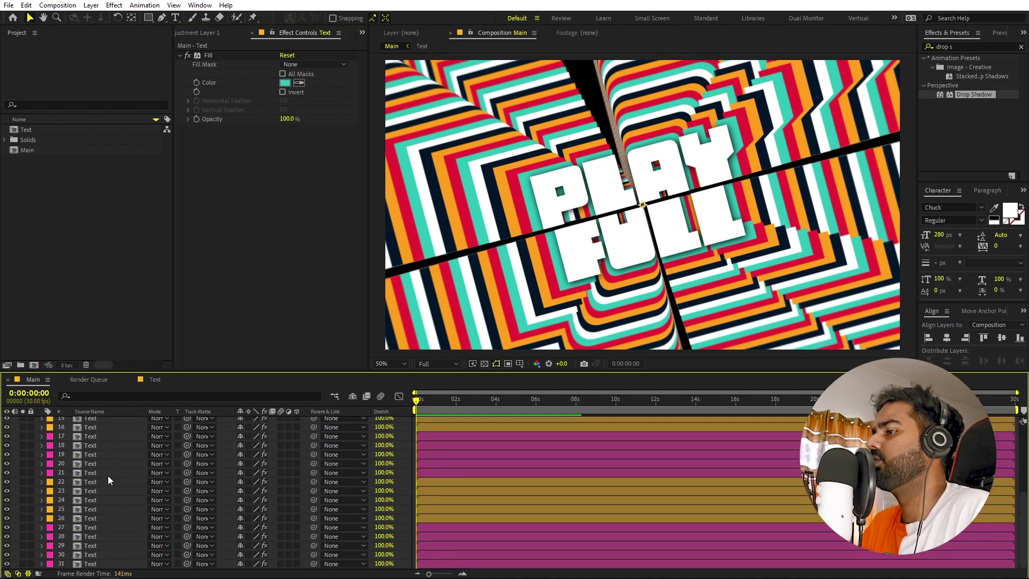
left_click(94, 564, "shift")
scroll(115, 512, "up", 5)
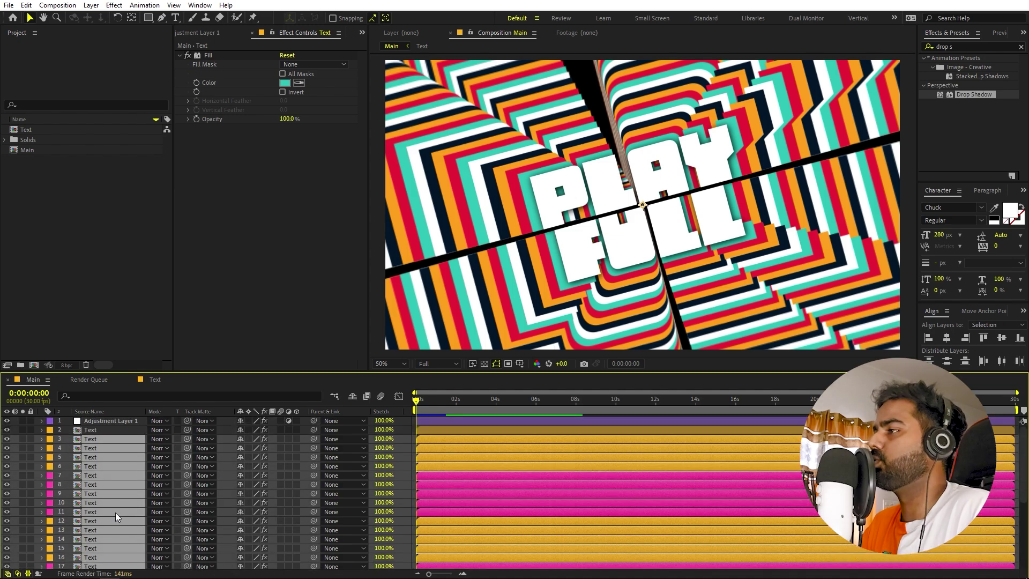
left_click(26, 5)
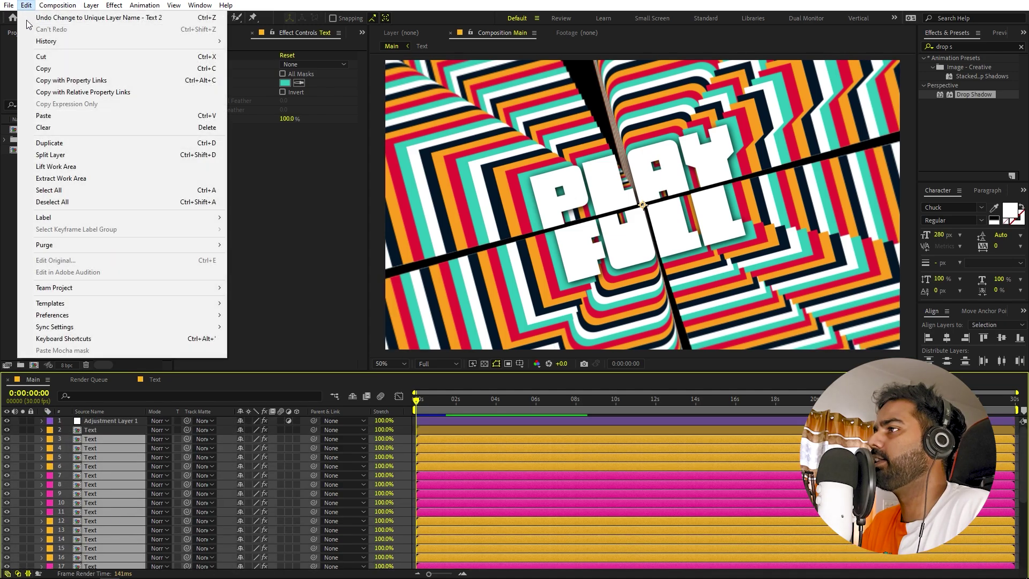
left_click(46, 115)
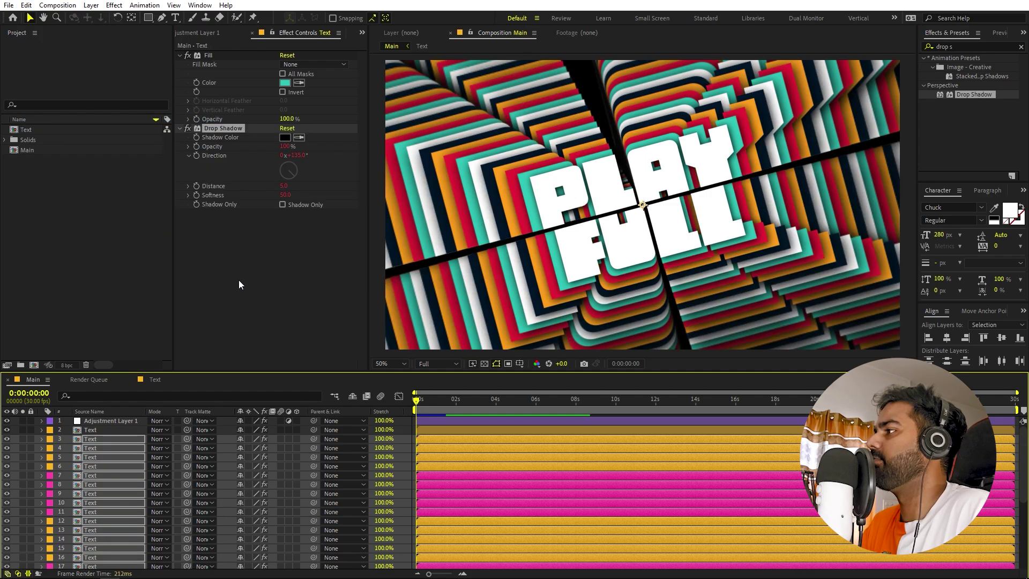
- Compare the Drop Shadow settings on the topmost Text layer with those on several of the Text layers below
left_click(481, 426)
left_click(479, 430)
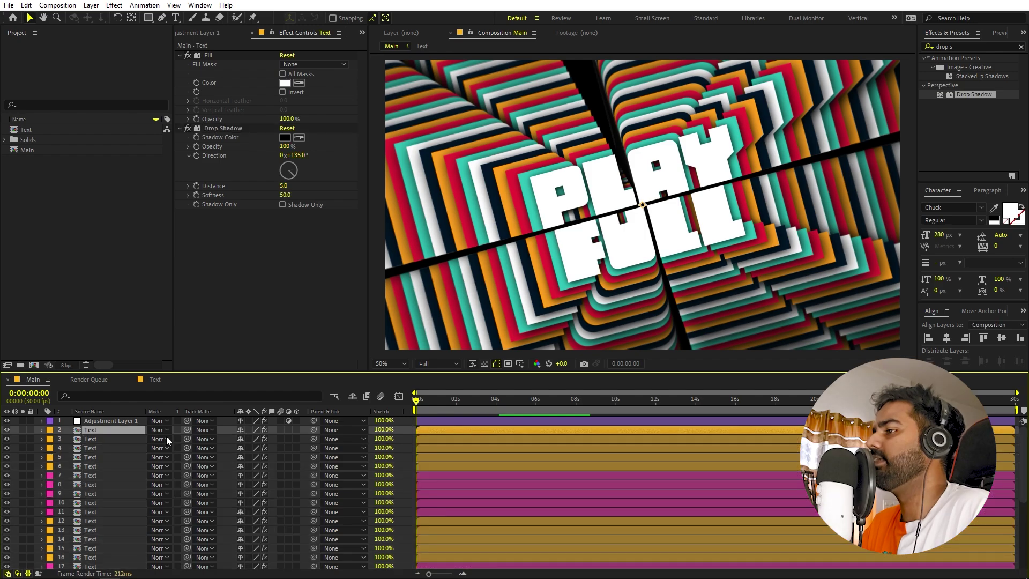
left_click(105, 448)
left_click(99, 493)
left_click(107, 538)
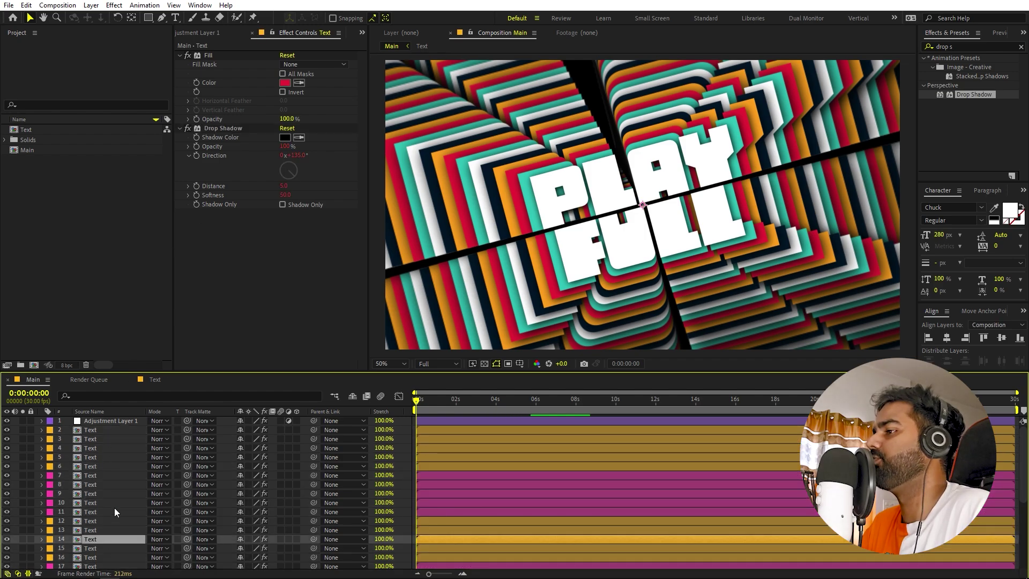
- Test the linked shadows by lowering the top Text layer's Drop Shadow opacity to 0% and restoring it to 100%
left_click(103, 430)
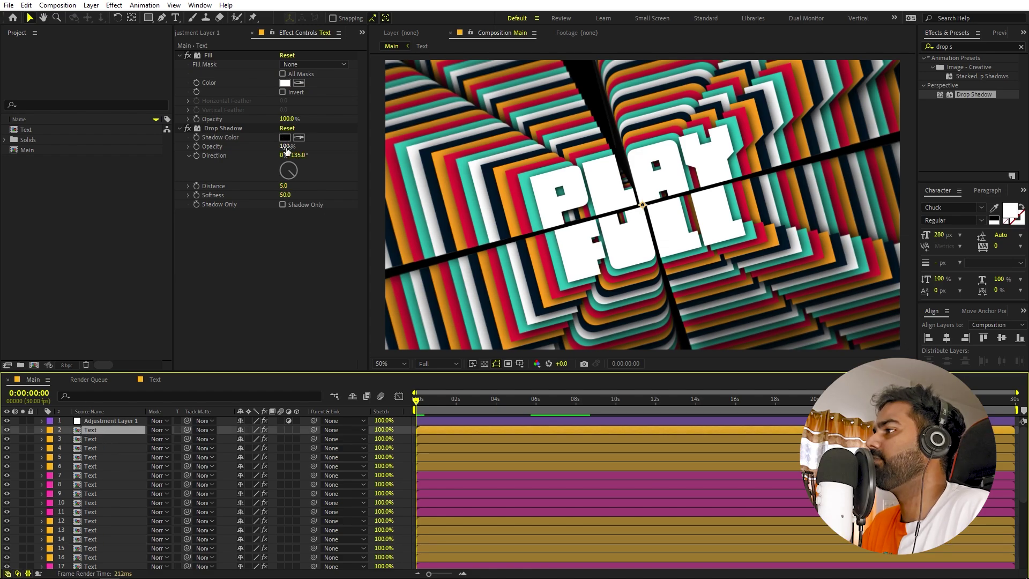
left_click_drag(287, 147, 233, 147)
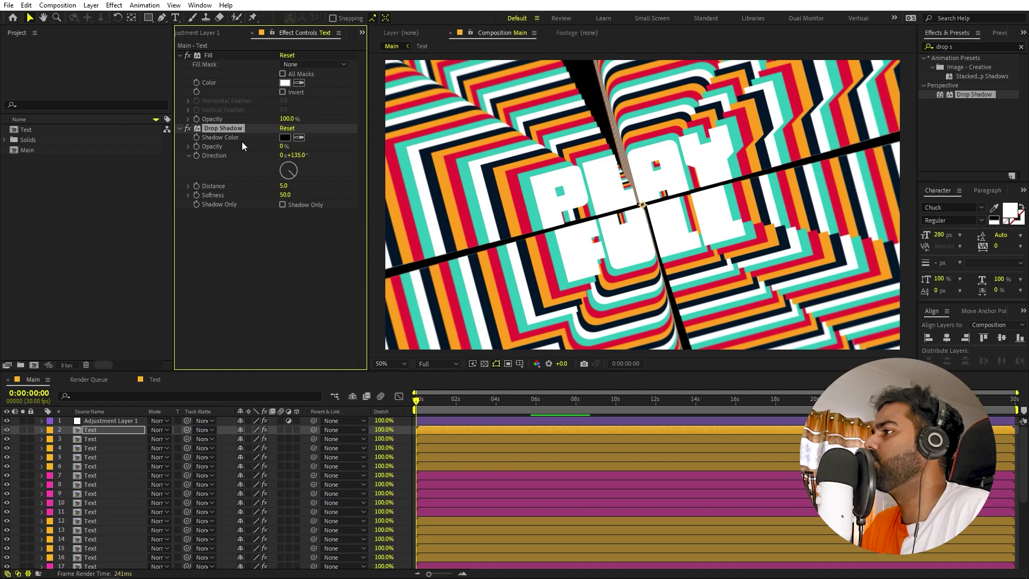
left_click_drag(283, 147, 363, 127)
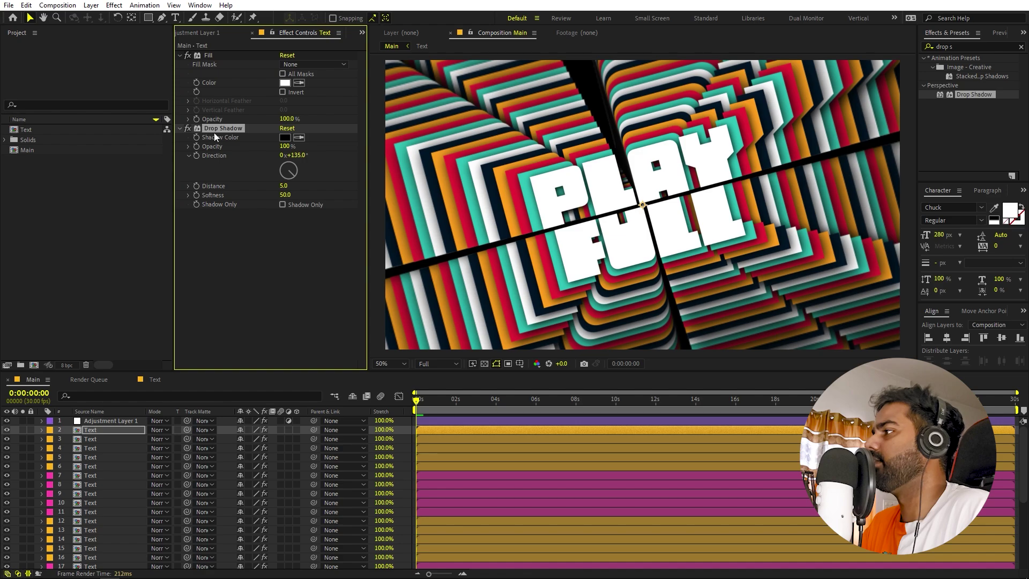
- Play a preview of the Main composition with the shadows and return to the first frame
left_click(403, 431)
key("space")
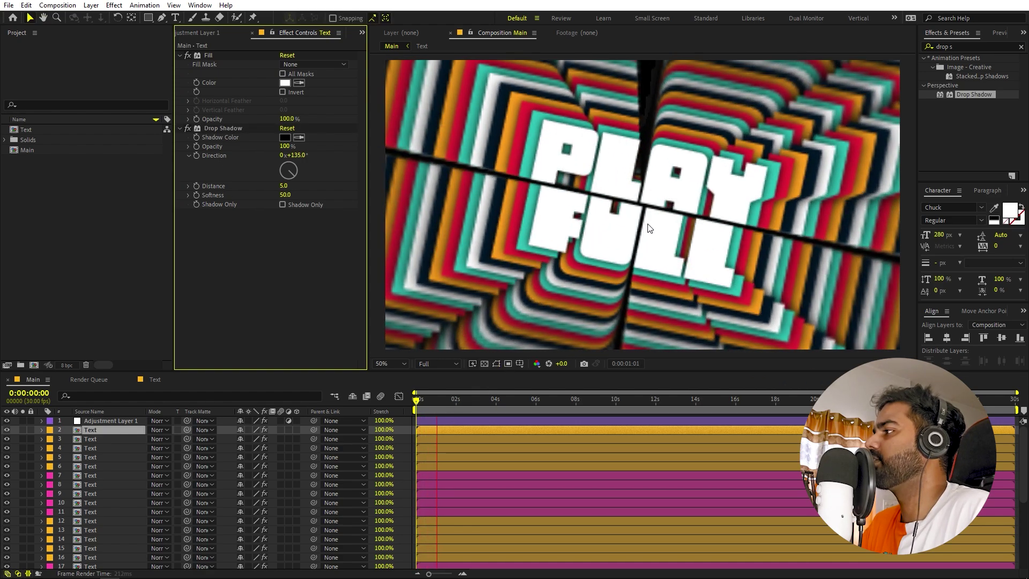
key("space")
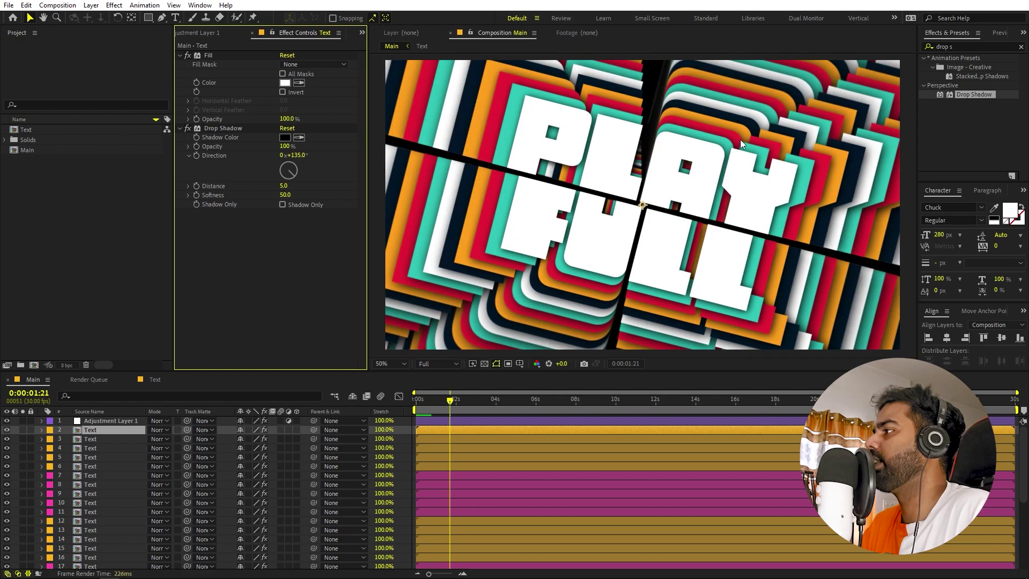
left_click(448, 403)
key("Home")
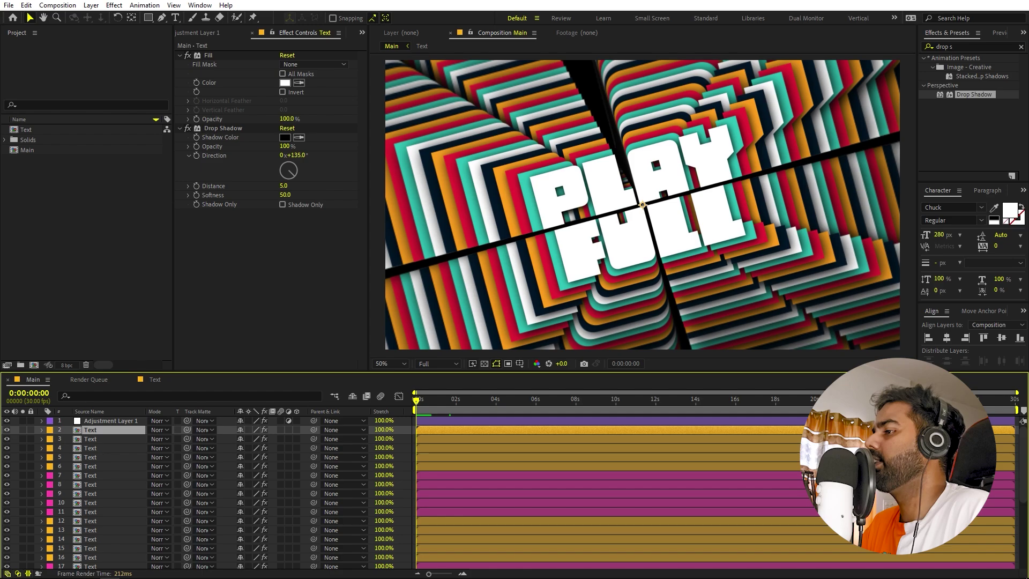
- Select all the Text layers without the adjustment layer and trim their out points at frame 1 (0:00:00:01)
scroll(140, 502, "down", 5)
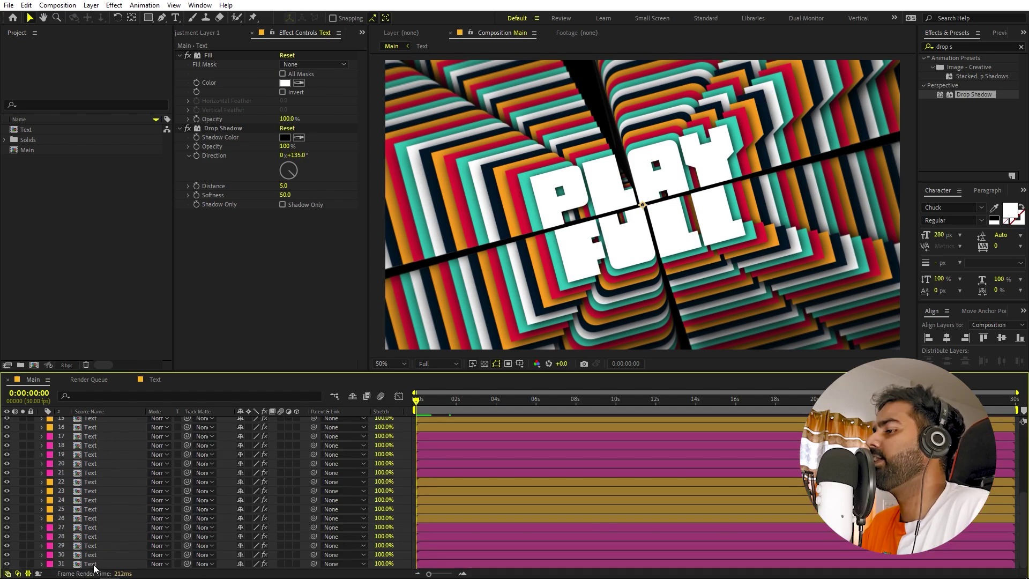
key("ctrl+a")
scroll(500, 453, "up", 4)
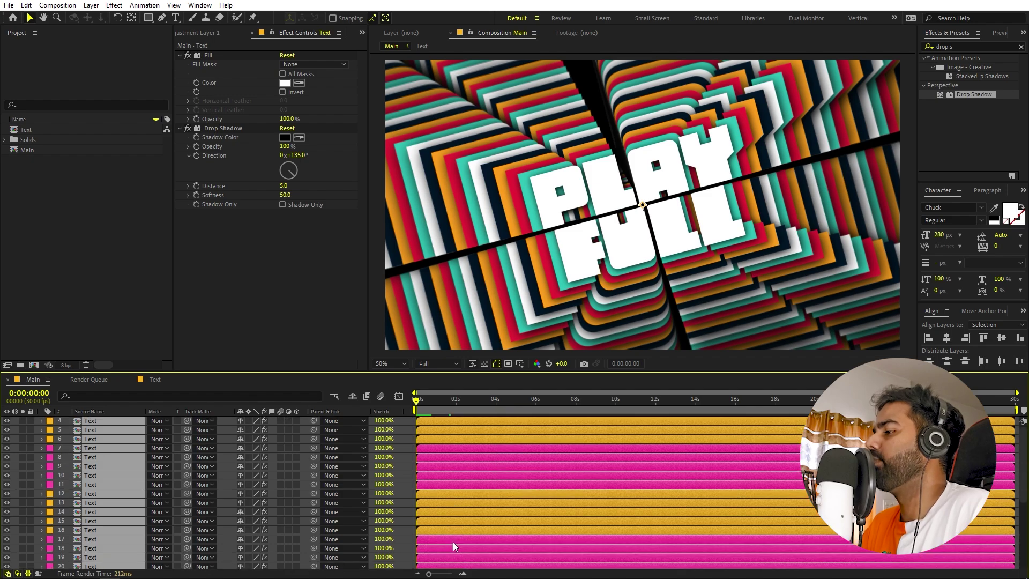
left_click_drag(429, 574, 452, 574)
scroll(439, 438, "up", 1)
left_click(439, 403)
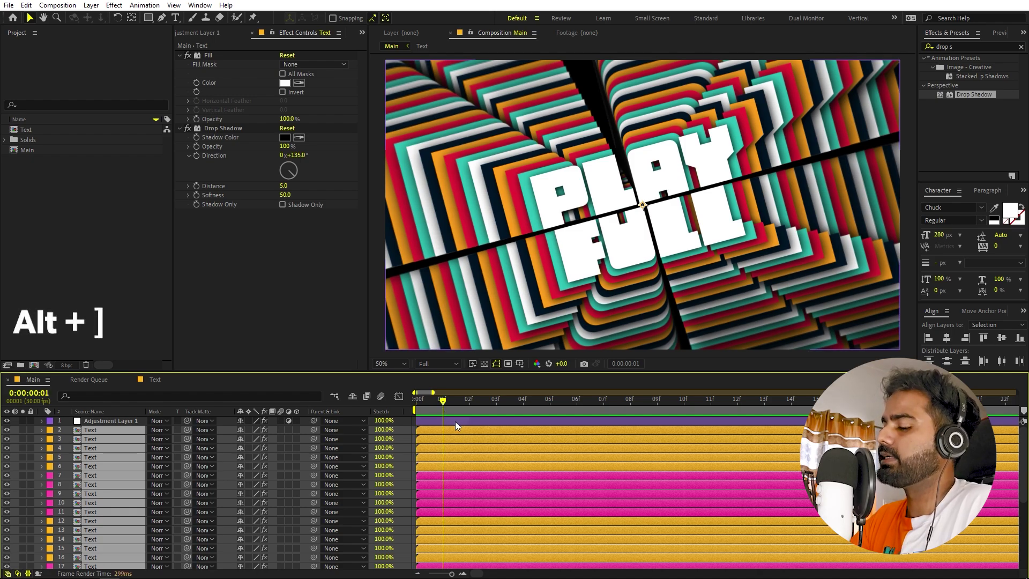
key("alt+bracketright")
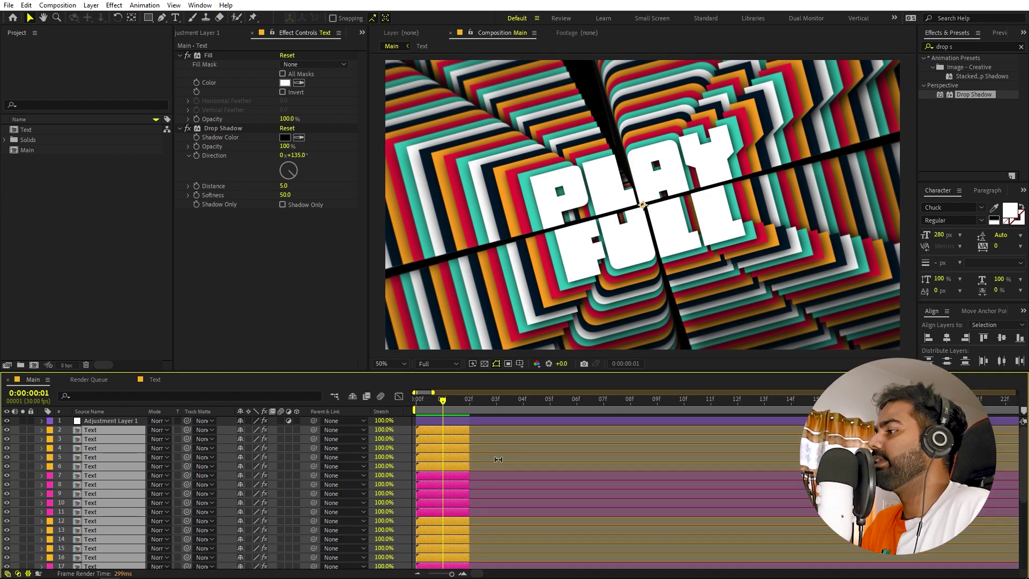
- Sequence the selected Text layers one after another in time with the Sequence Layers keyframe assistant, without overlap
left_click(144, 5)
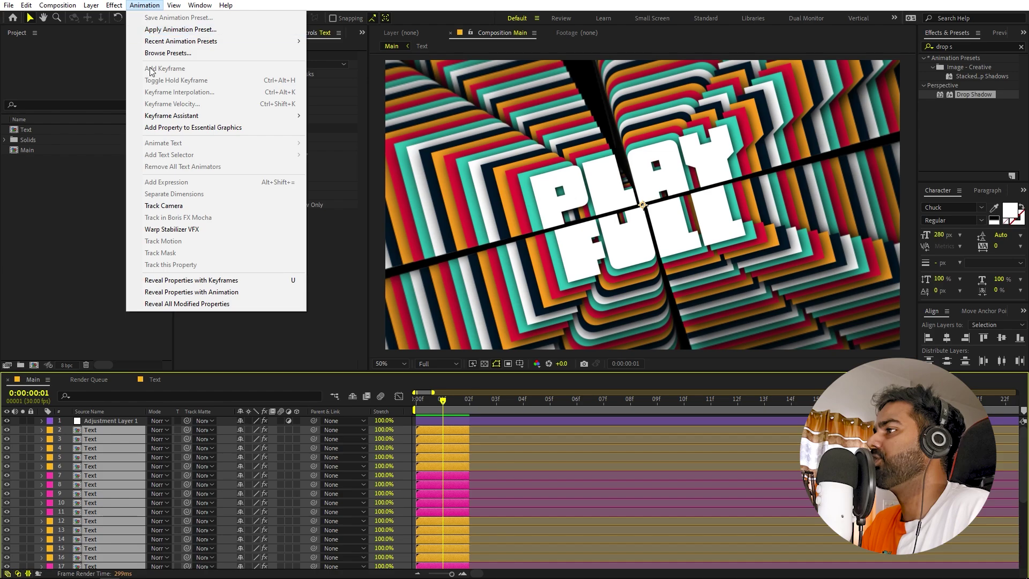
mouse_move(204, 116)
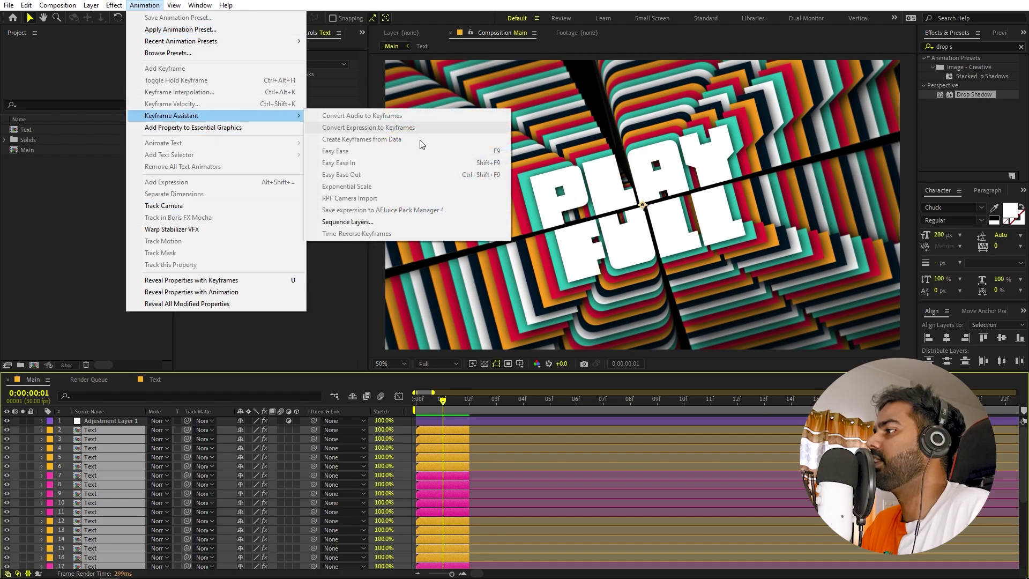
left_click(333, 221)
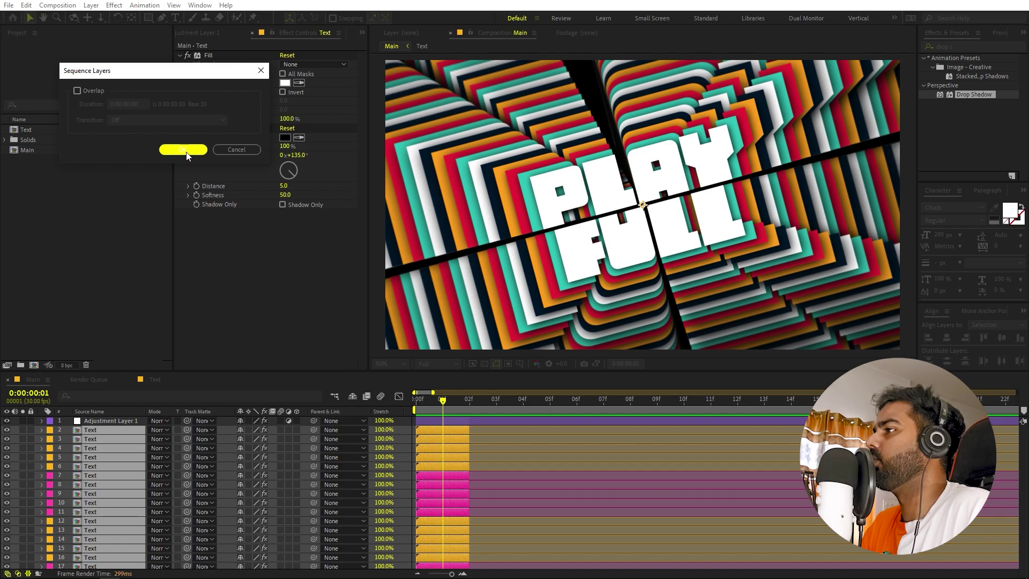
left_click(184, 150)
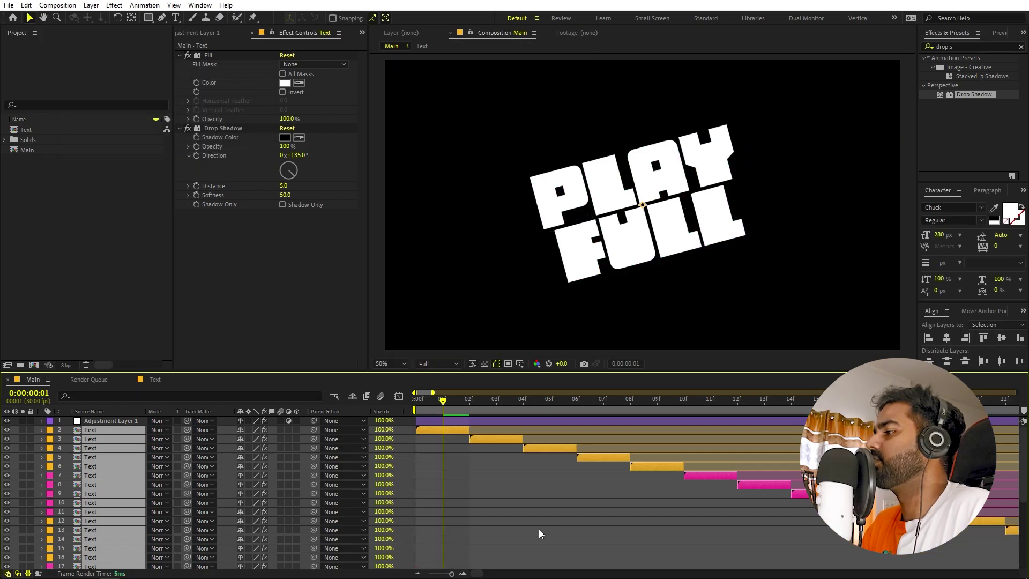
- Extend all the staggered Text layers to the composition's end and shift them earlier so every layer covers the first frame
key("semicolon")
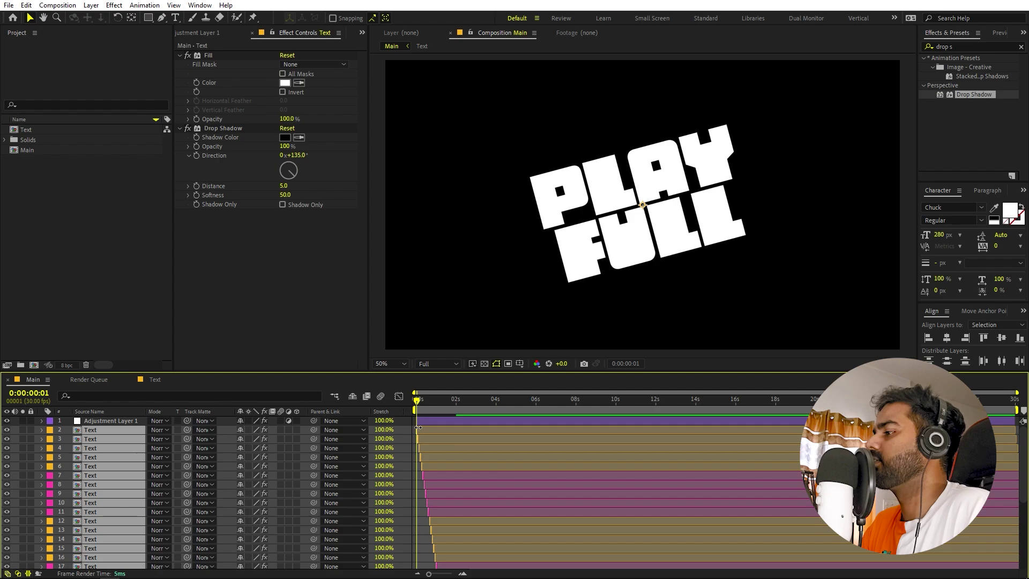
left_click_drag(419, 427, 1025, 440)
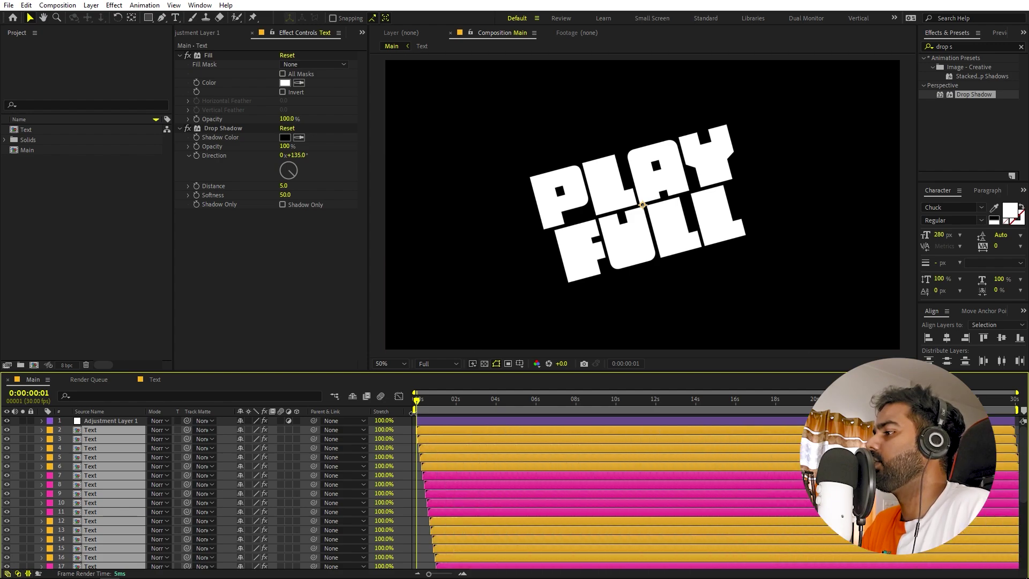
left_click_drag(416, 403, 477, 415)
scroll(515, 498, "down", 5)
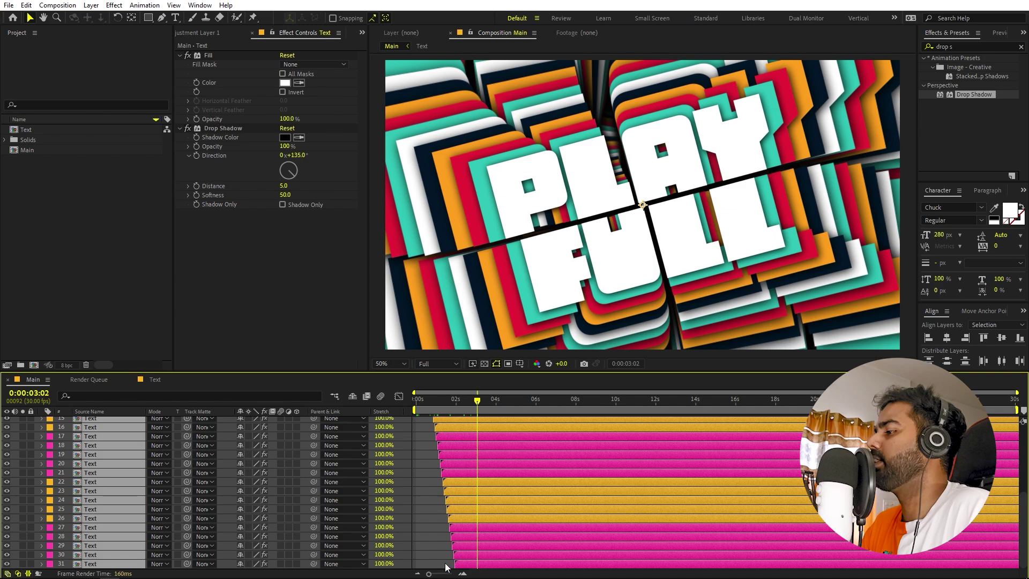
left_click_drag(482, 566, 437, 566)
- Play a preview of the staggered text animation from the first frame of the Main composition
key("Home")
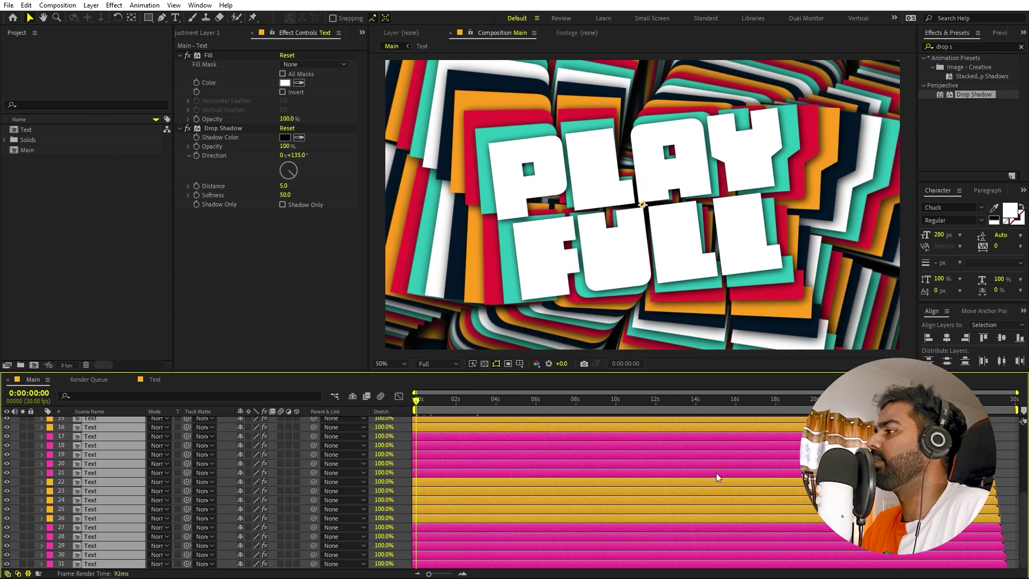
key("space")
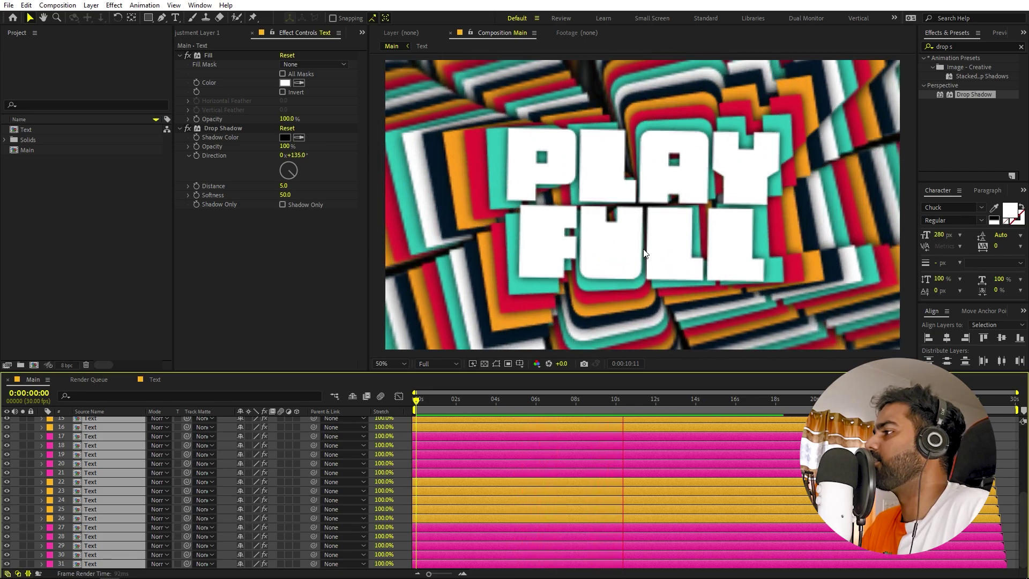
key("space")
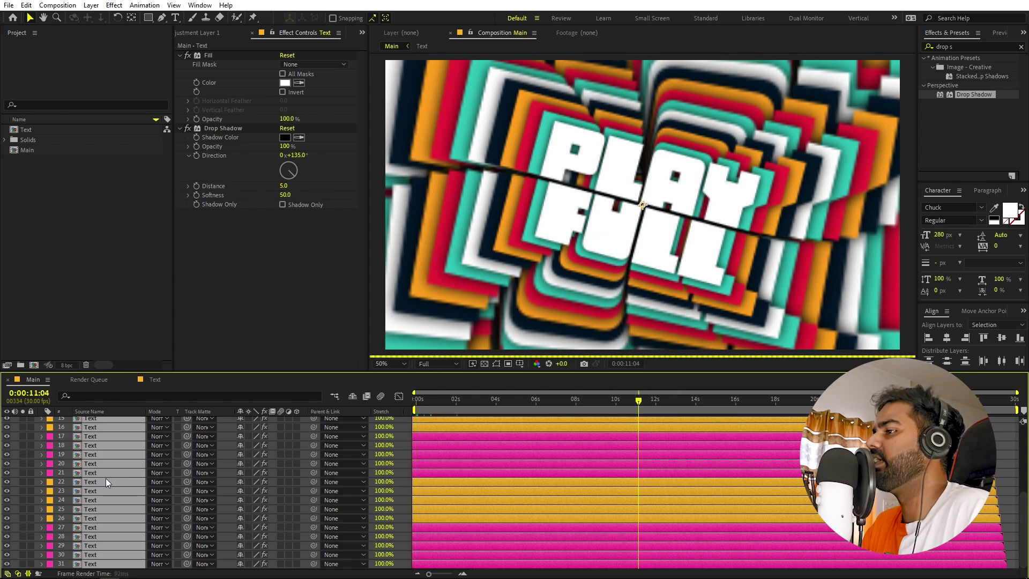
- Set the Factor slider on Adjustment Layer 1 to 11 and show layer names instead of source names in the timeline
scroll(110, 472, "up", 5)
left_click(102, 420)
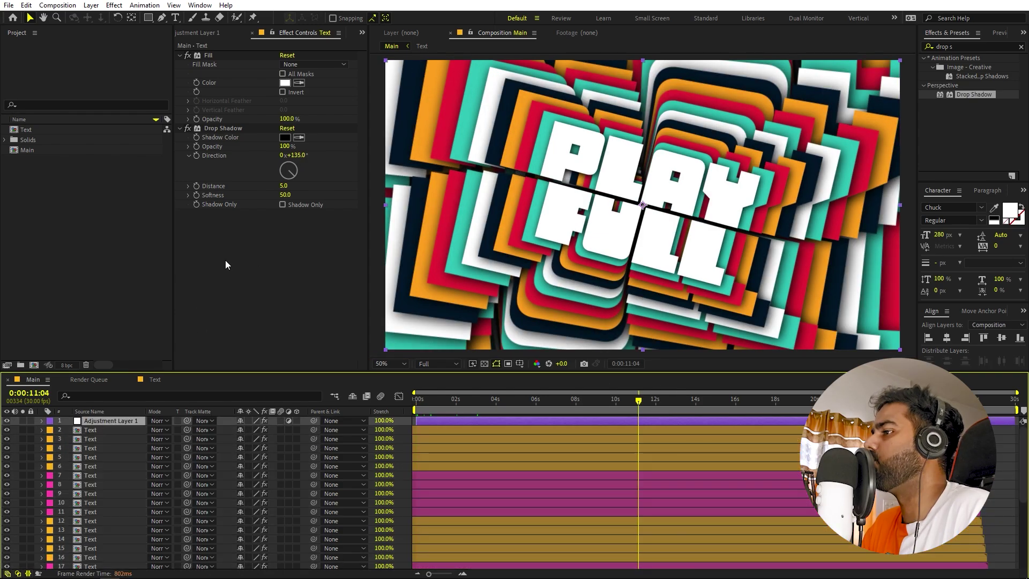
left_click(112, 450)
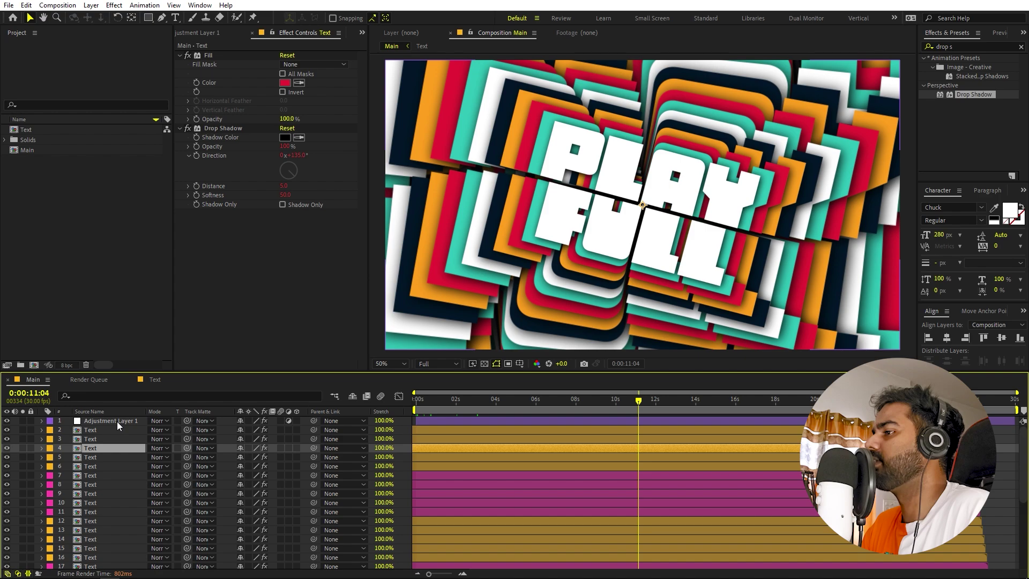
left_click(117, 421)
left_click(89, 411)
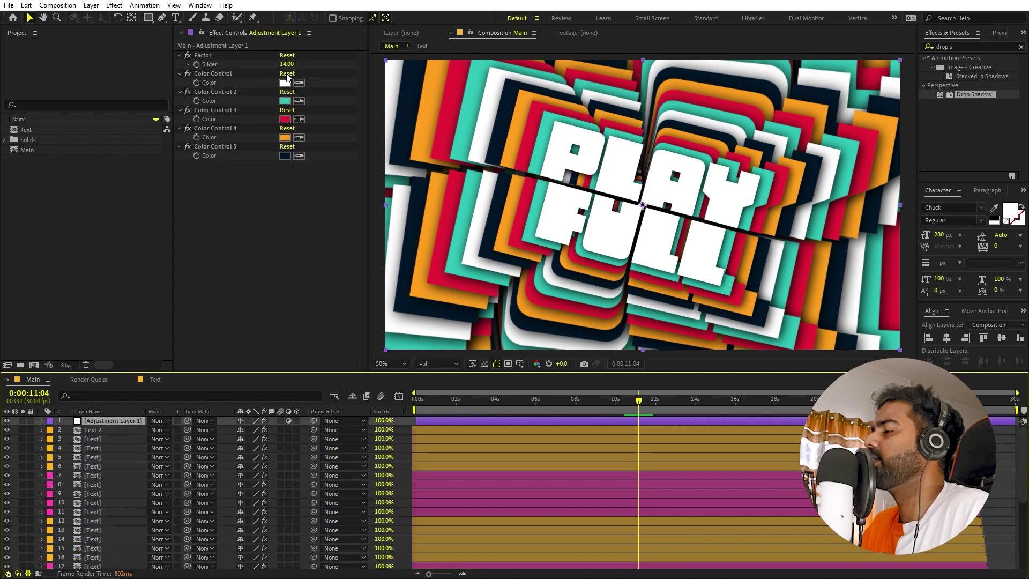
left_click(203, 56)
left_click_drag(294, 65, 294, 64)
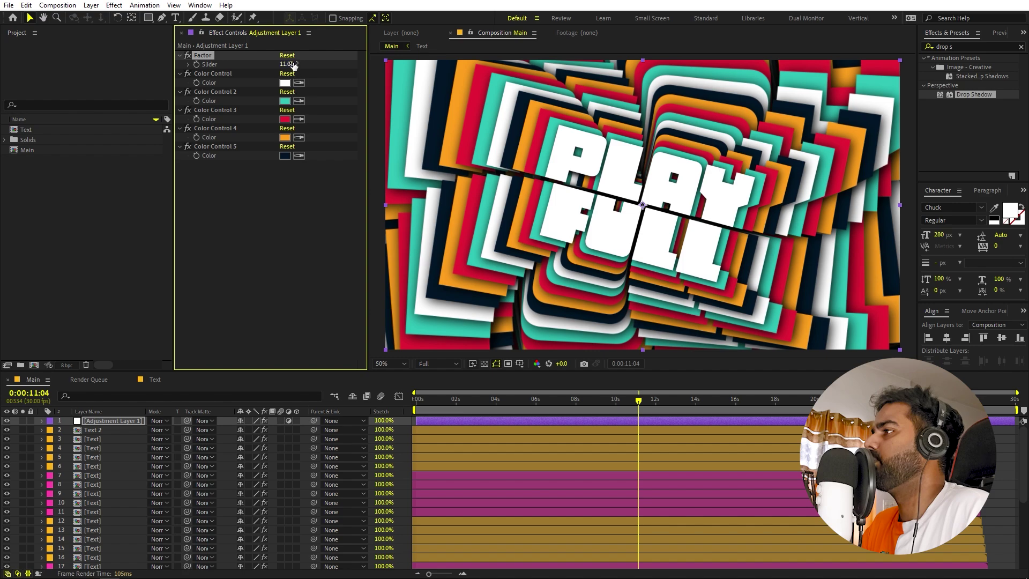
left_click(272, 271)
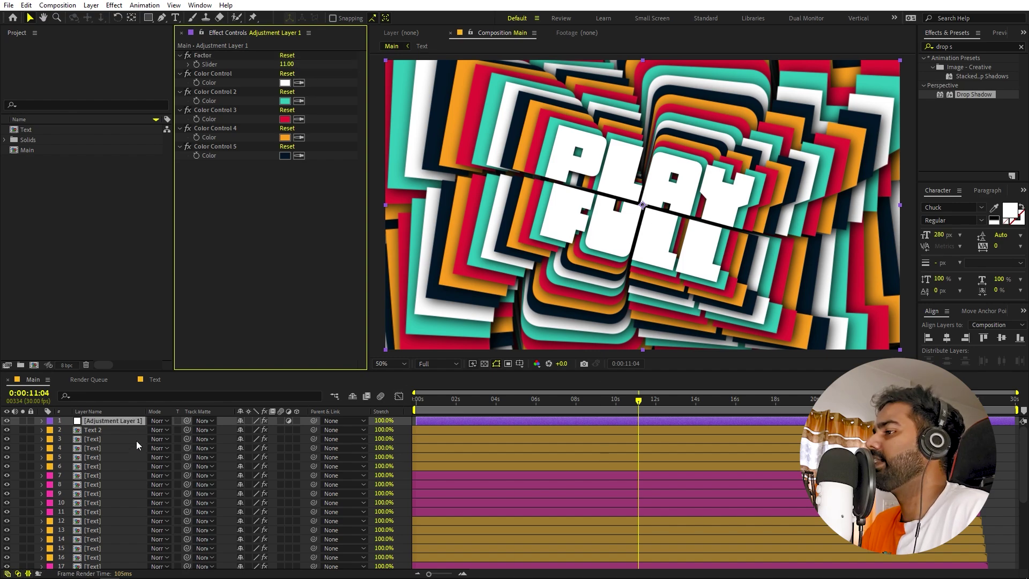
- Open the Text precomposition from the Text 2 layer and replace the word PLAY with HEELO
double_click(95, 430)
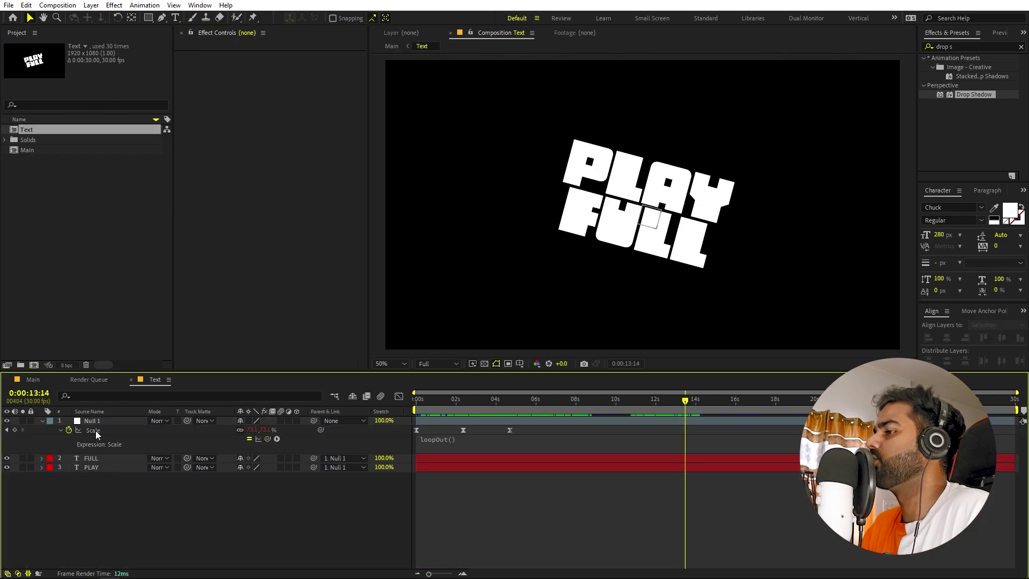
double_click(653, 188)
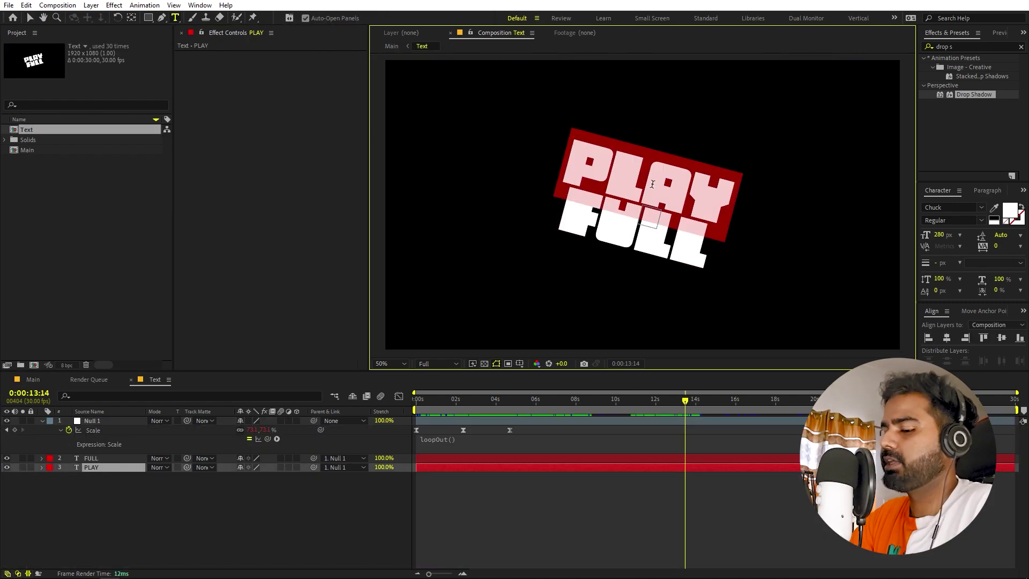
type("HEELO")
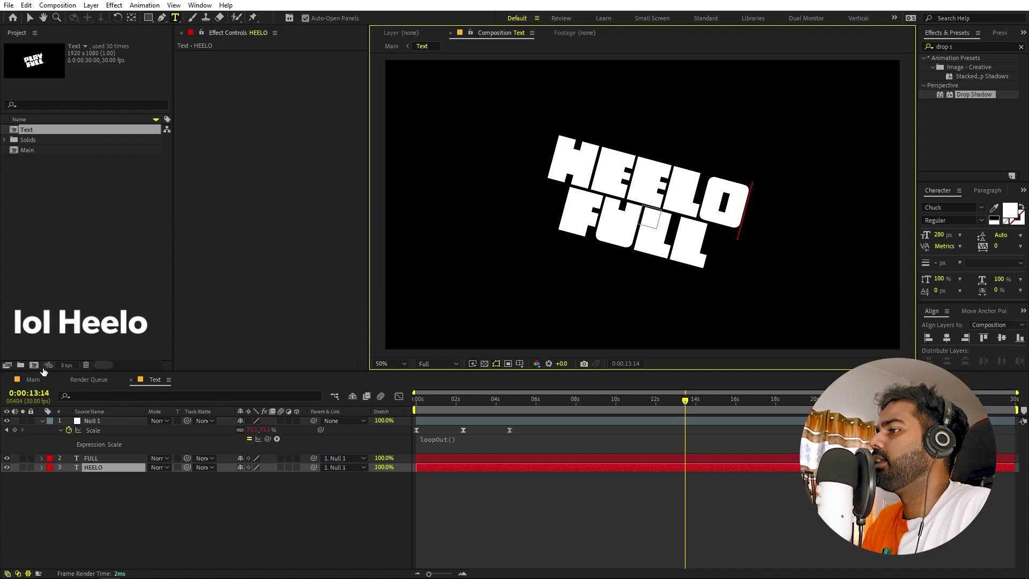
- Return to the Main composition and check the changed text at several times, ending at the first frame
left_click(33, 379)
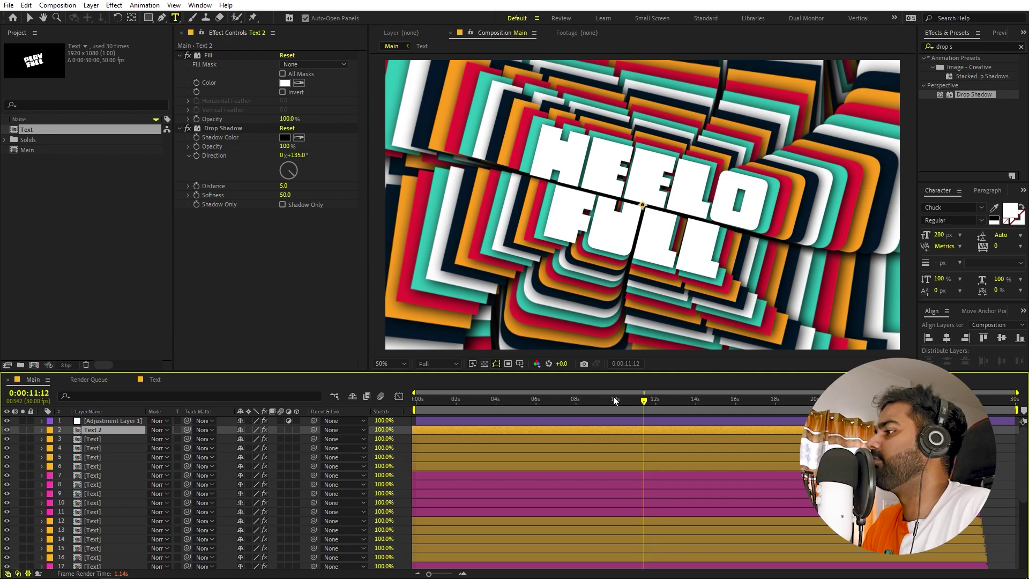
left_click(774, 407)
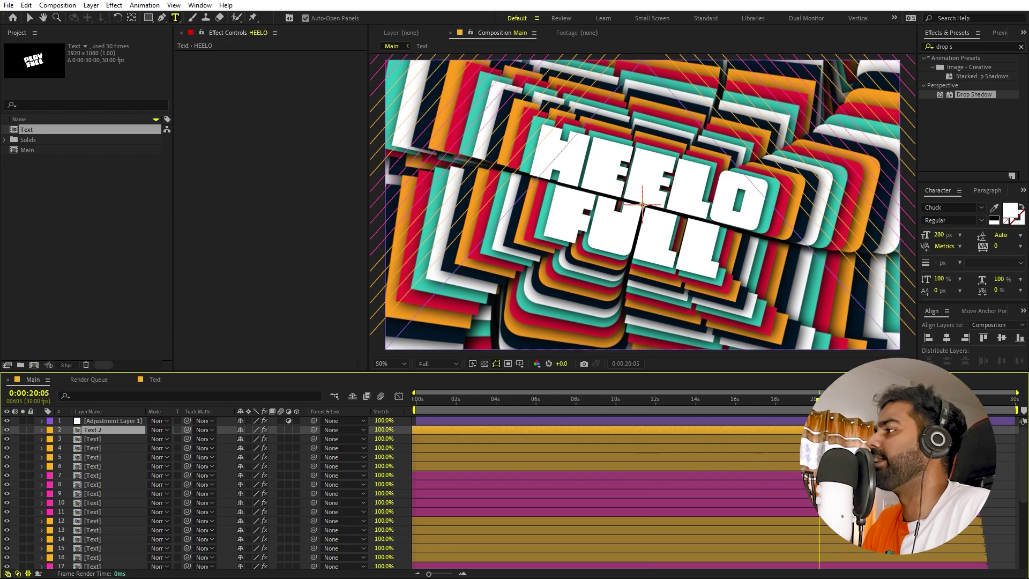
left_click_drag(782, 406, 359, 426)
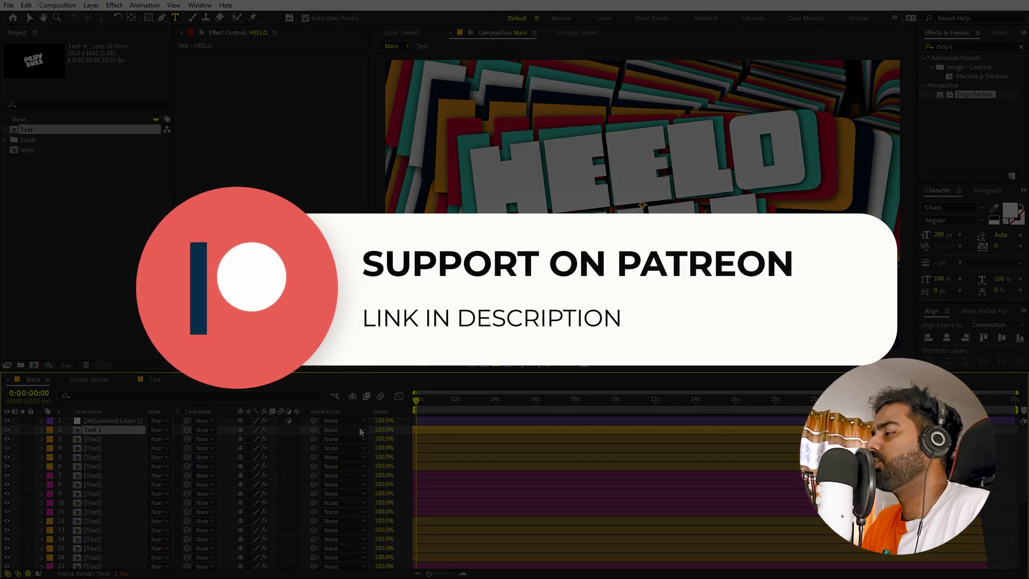